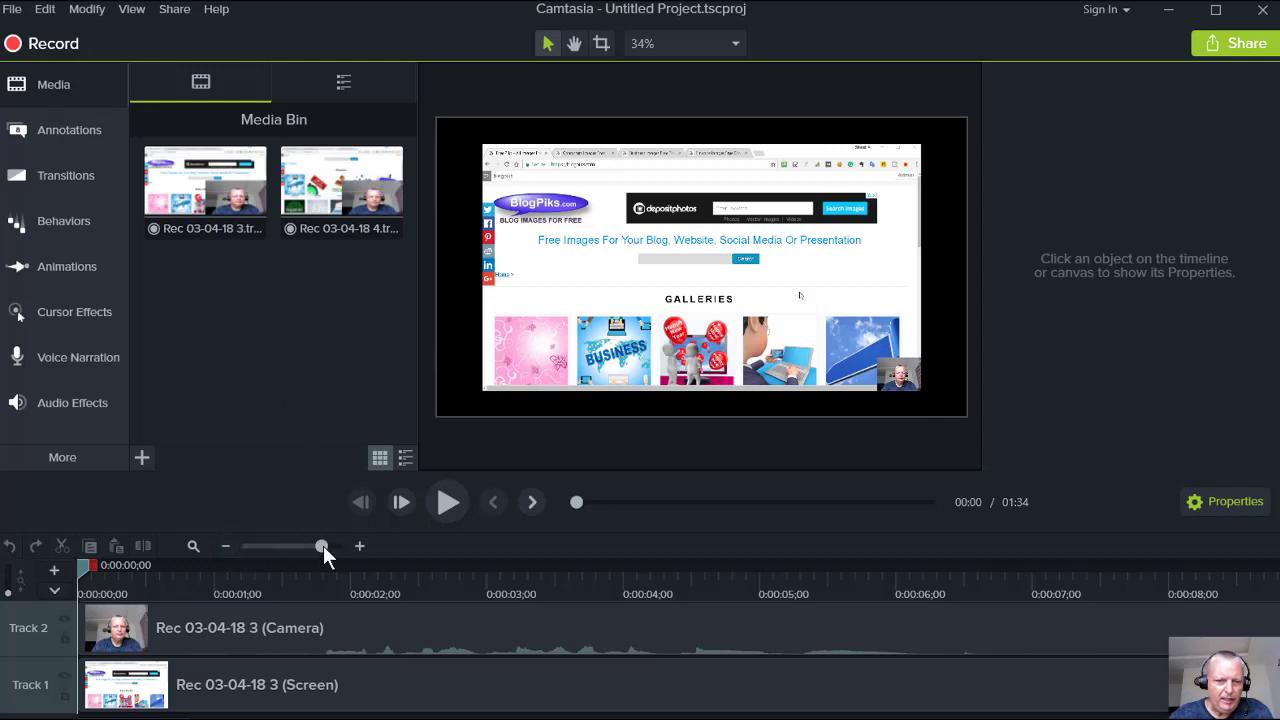
Add the recording Rec 03-04-18 4 to Tracks 1 and 2 directly after the Rec 03-04-18 3 clips.
left_click_drag(320, 546, 282, 545)
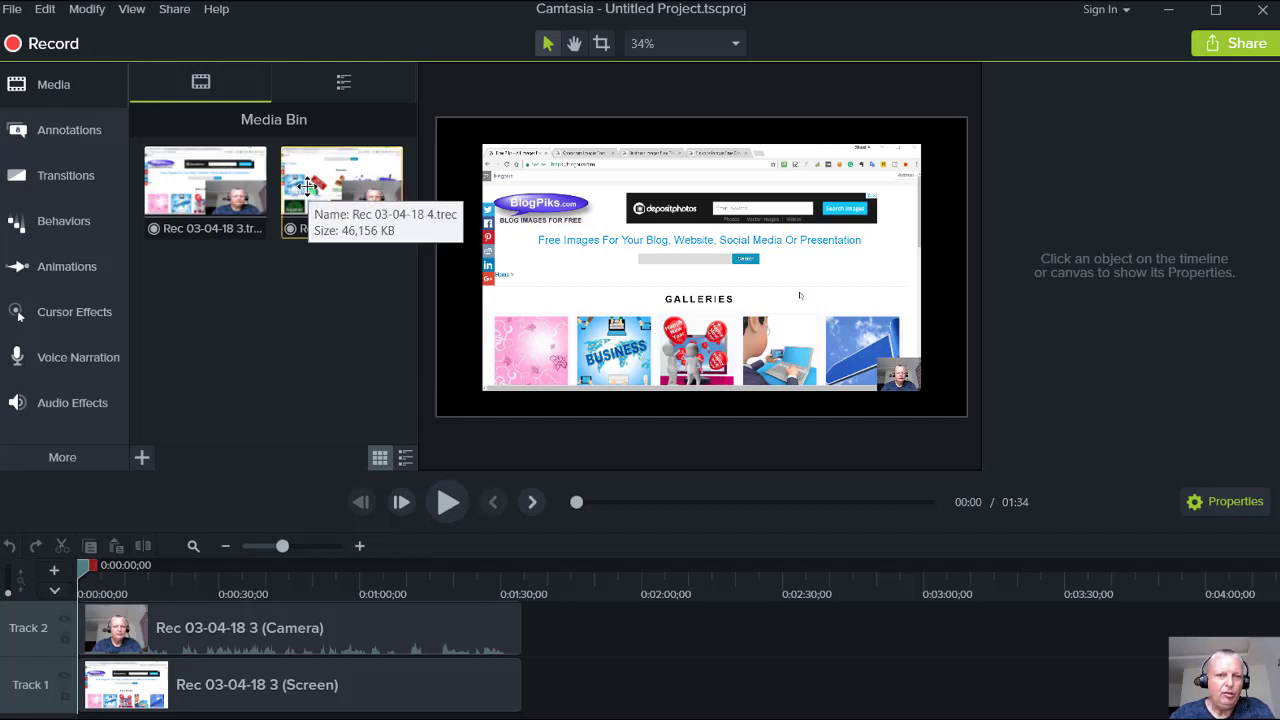
left_click_drag(330, 195, 495, 703)
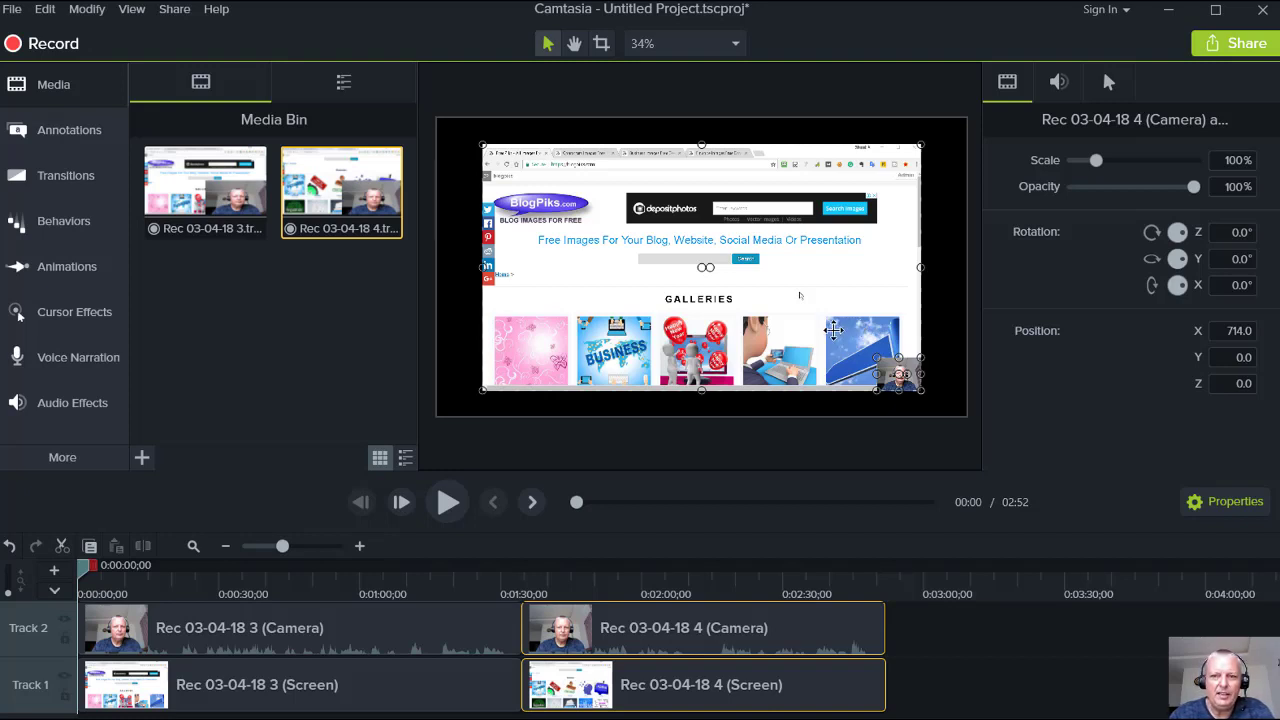
left_click(313, 443)
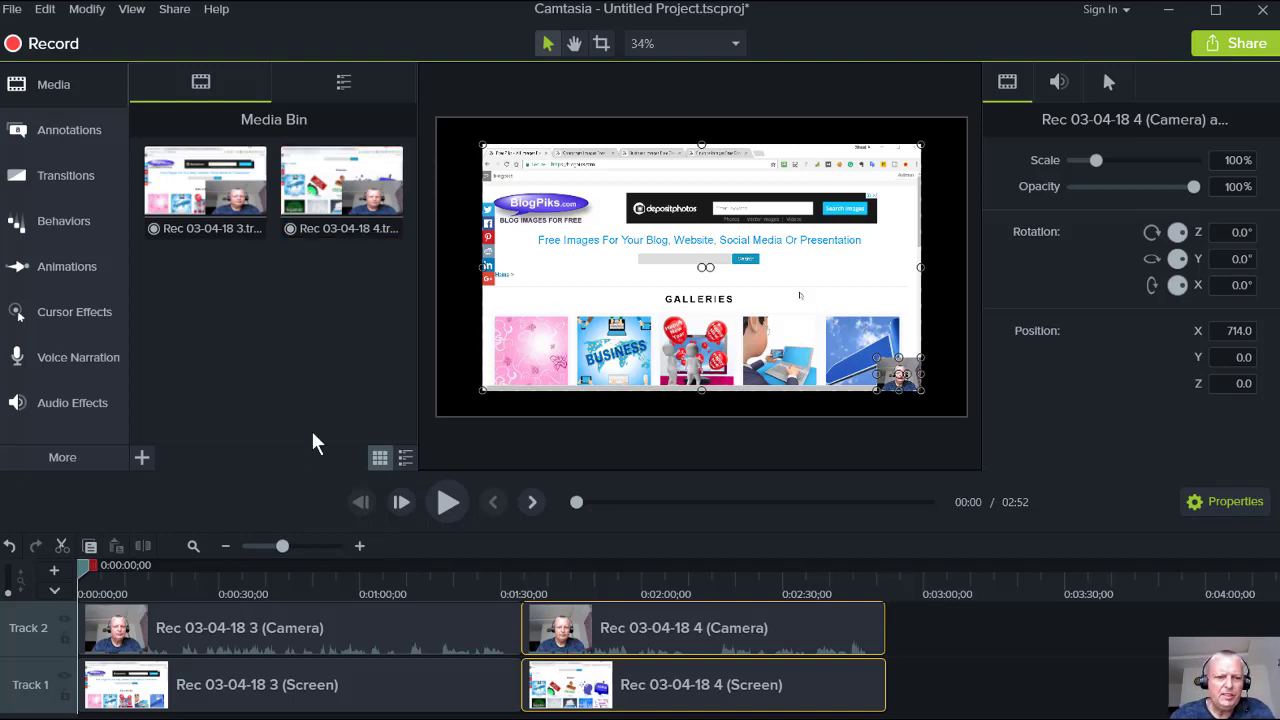
Enlarge all screen clips on Track 1 together to 120.9% so they fill the whole canvas.
right_click(30, 693)
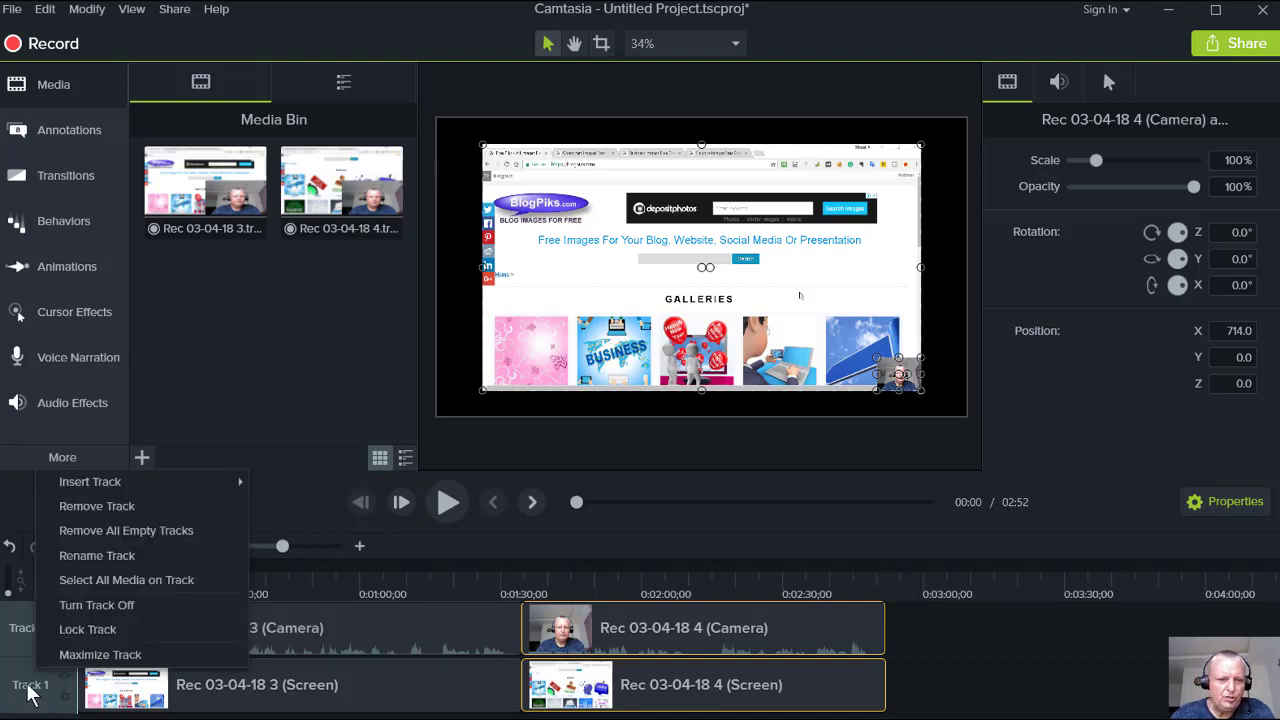
left_click(110, 580)
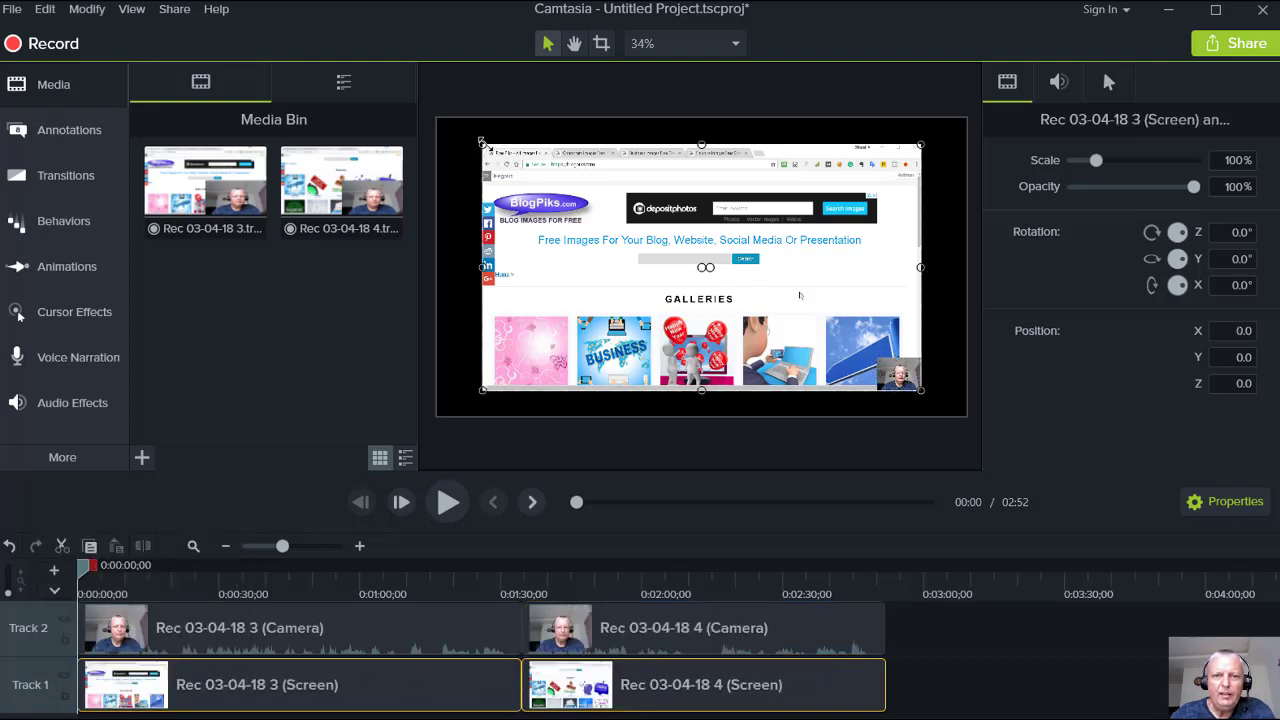
left_click_drag(481, 142, 436, 118)
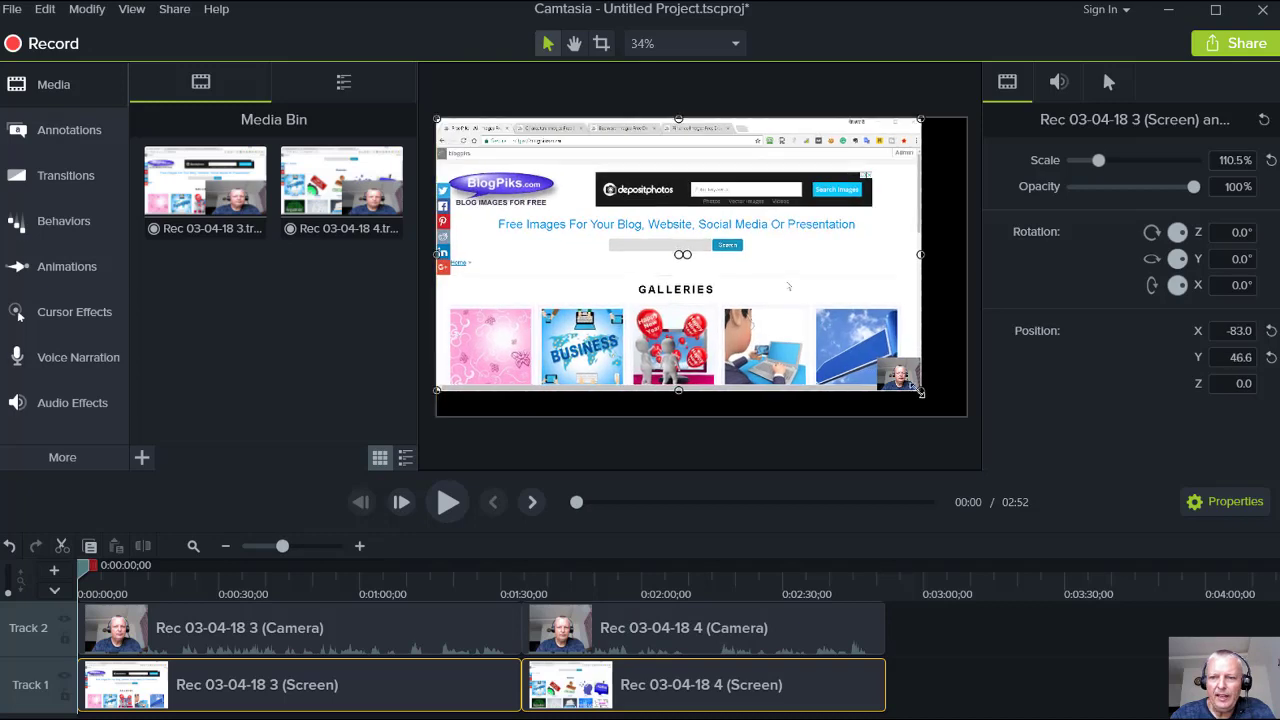
left_click_drag(920, 392, 965, 414)
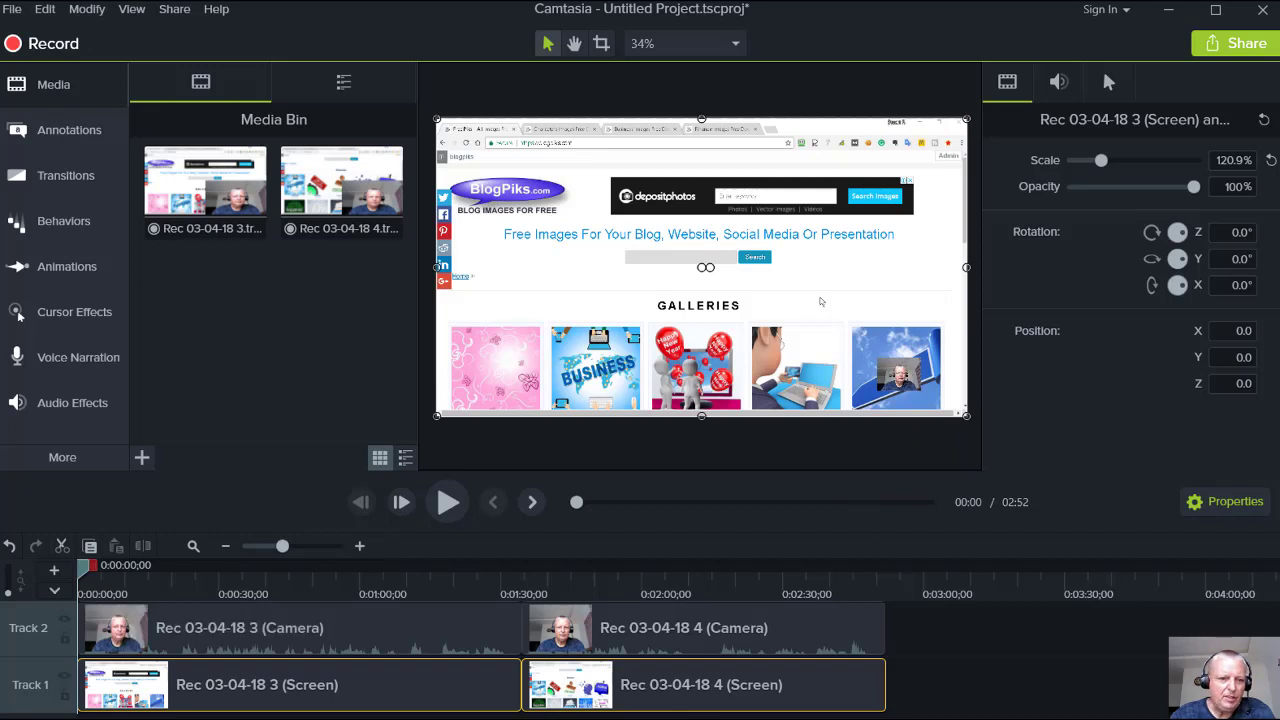
Enlarge both camera clips on Track 2 together to about 143.6% on the canvas.
right_click(19, 636)
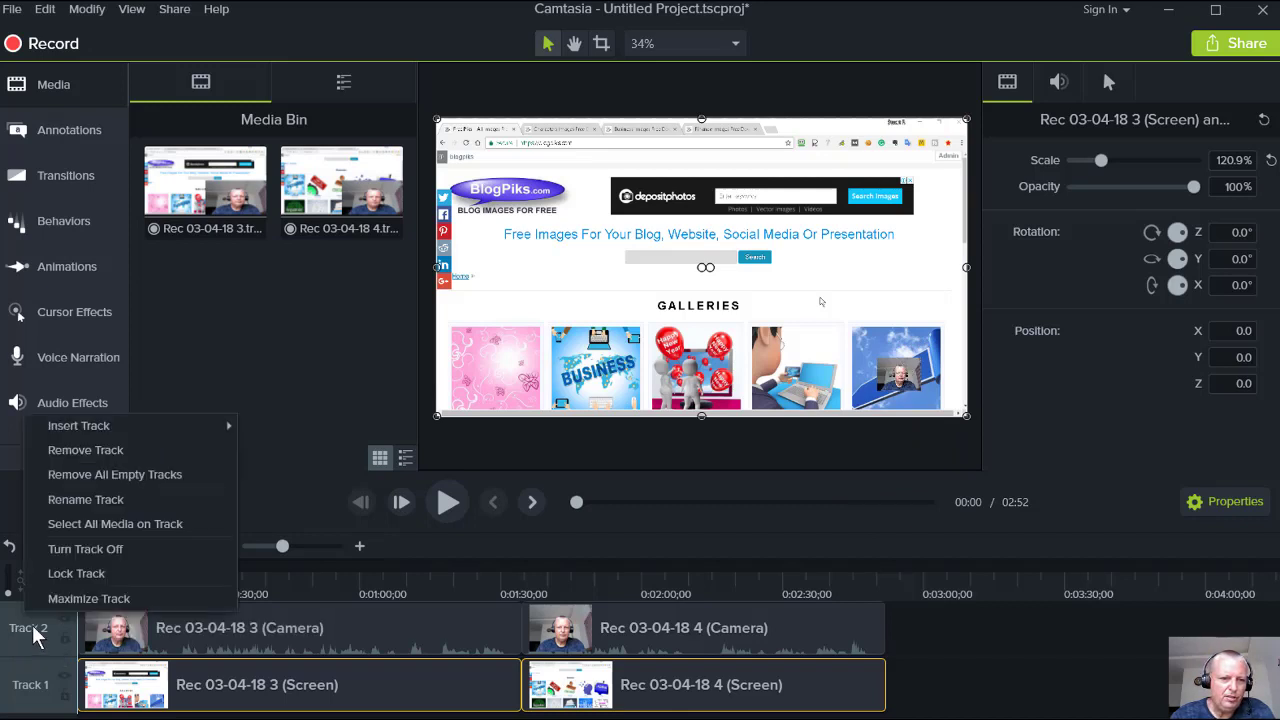
left_click(110, 524)
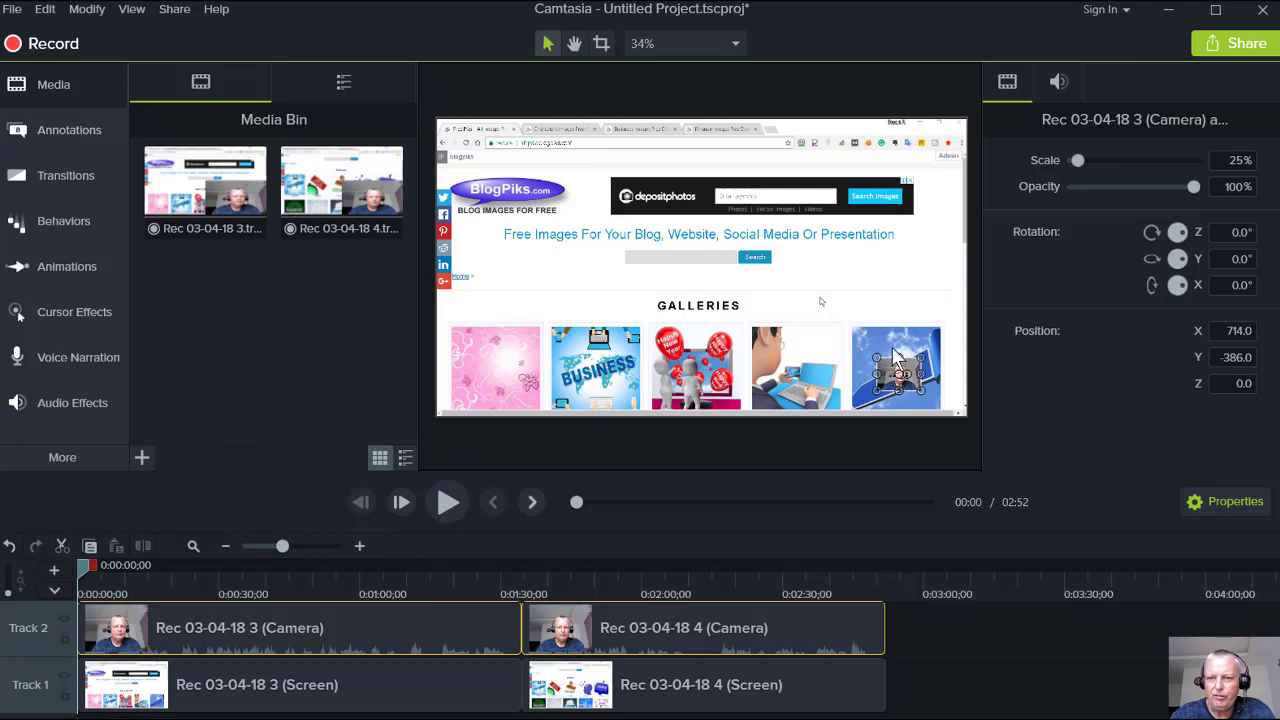
left_click_drag(875, 357, 666, 253)
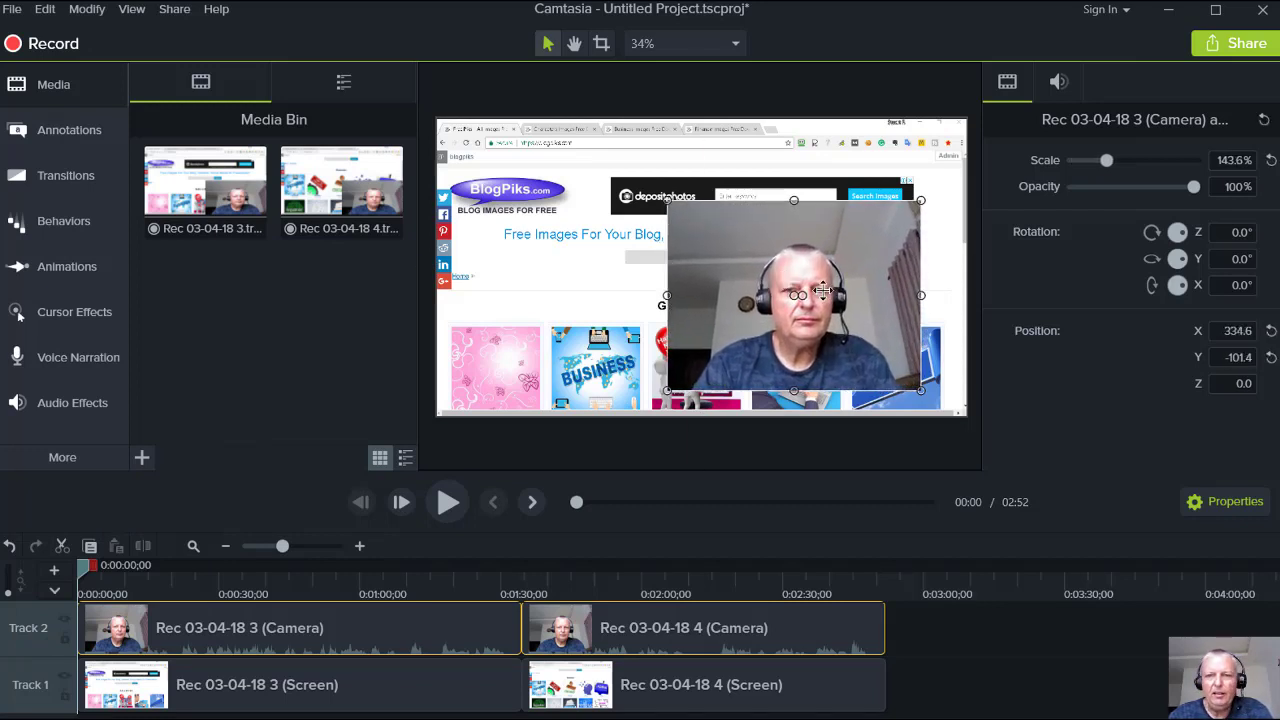
Crop all four edges of both camera clips closer around the presenter.
key("alt")
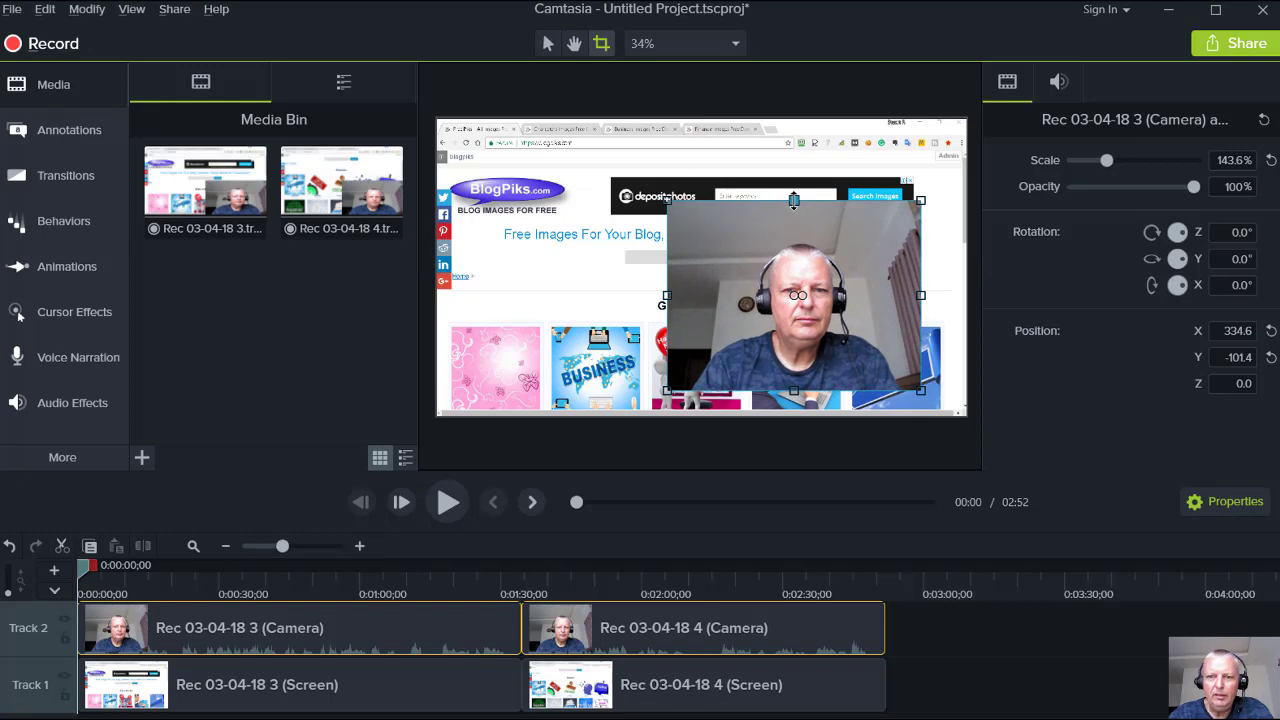
left_click_drag(794, 200, 806, 224)
left_click_drag(798, 392, 797, 374)
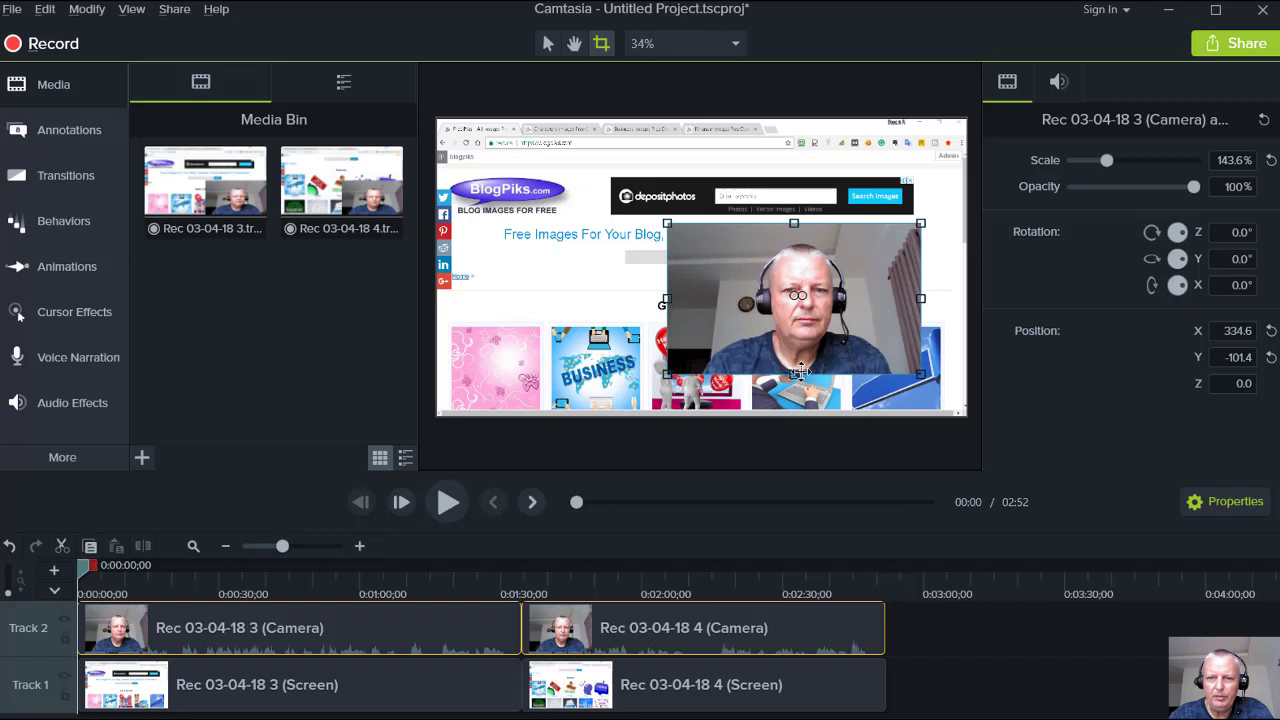
left_click_drag(667, 300, 702, 300)
left_click_drag(920, 299, 893, 299)
left_click(548, 43)
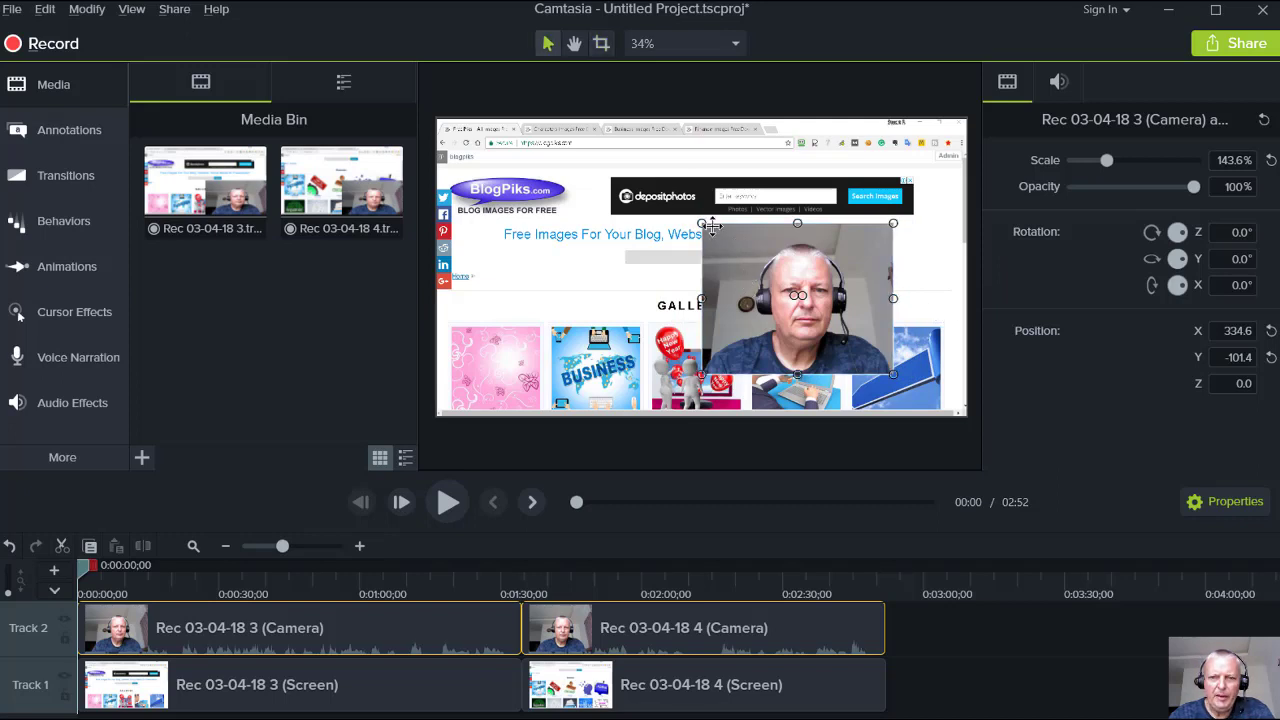
Shrink both camera clips into the canvas's lower-right corner at 36.5%, and enlarge the first camera clip to 38.9%.
left_click_drag(703, 224, 930, 408)
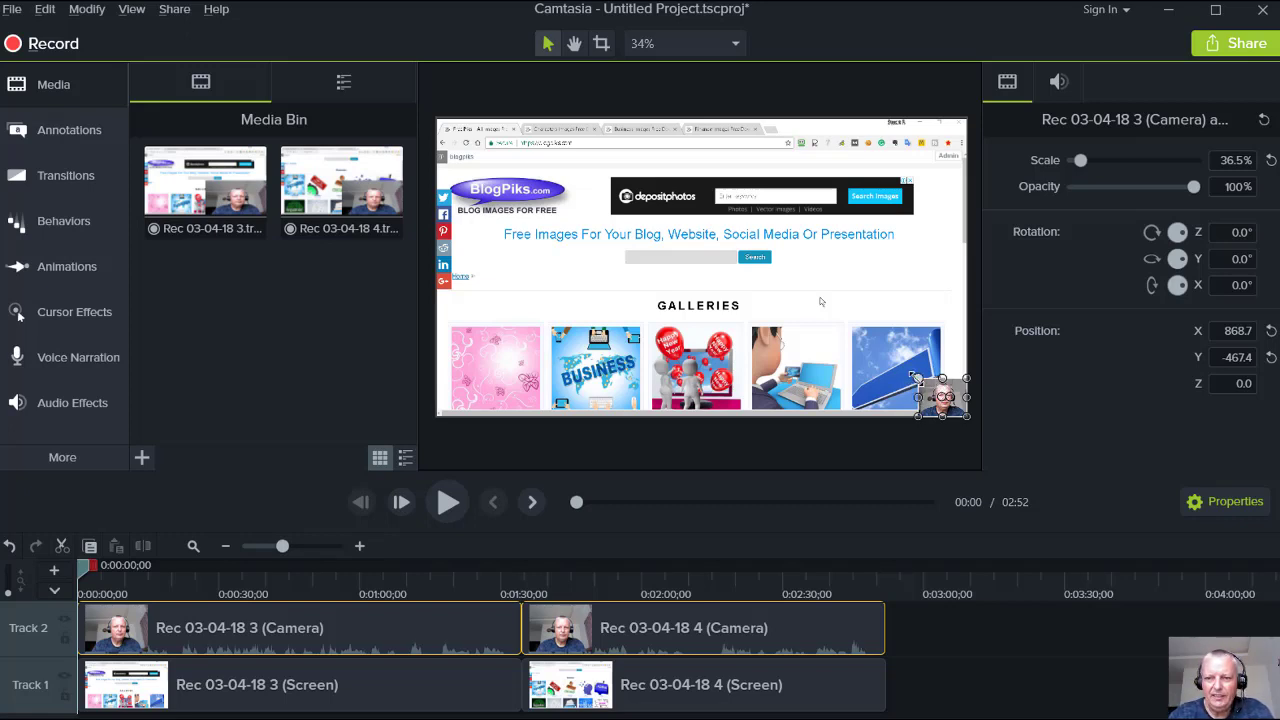
left_click(912, 316)
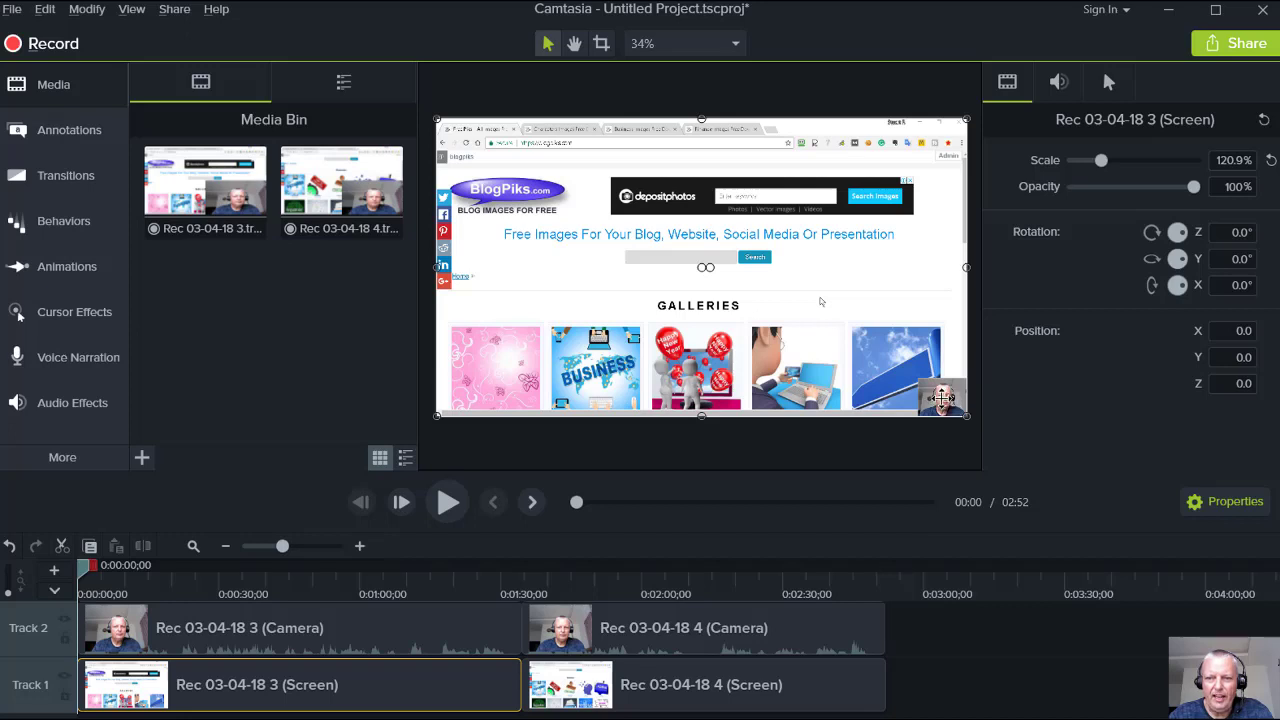
left_click(940, 398)
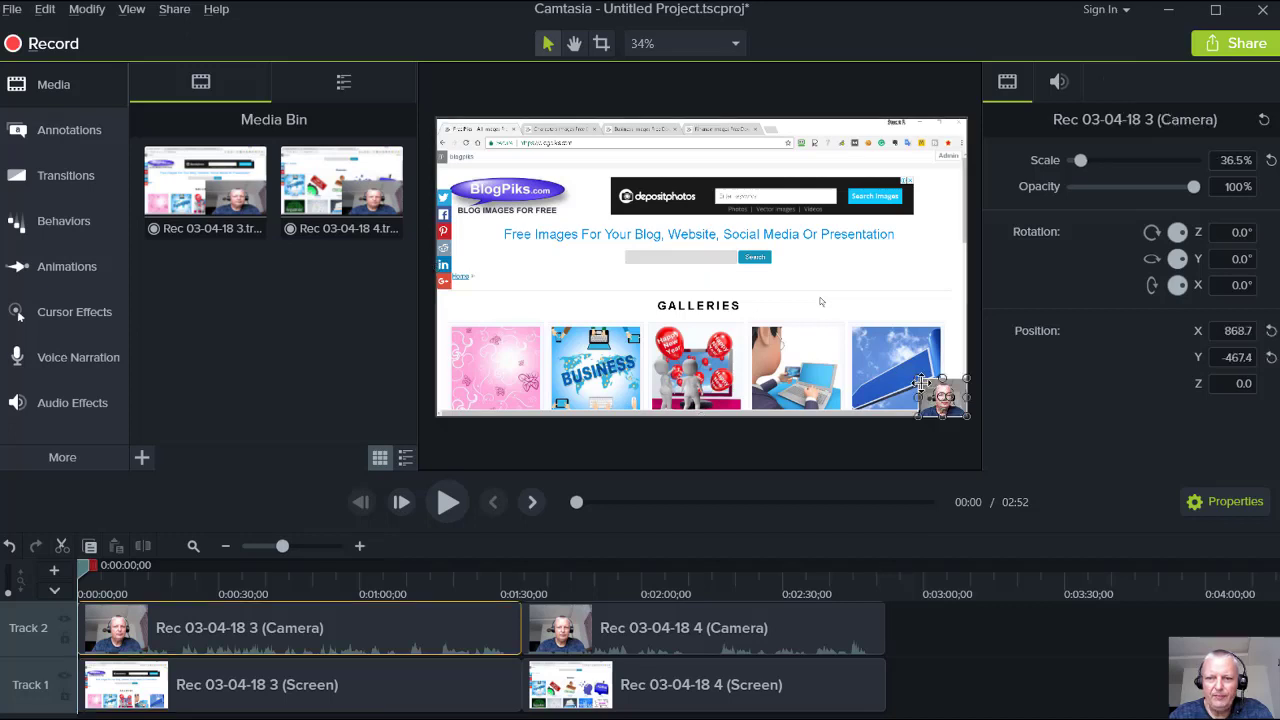
left_click(928, 297)
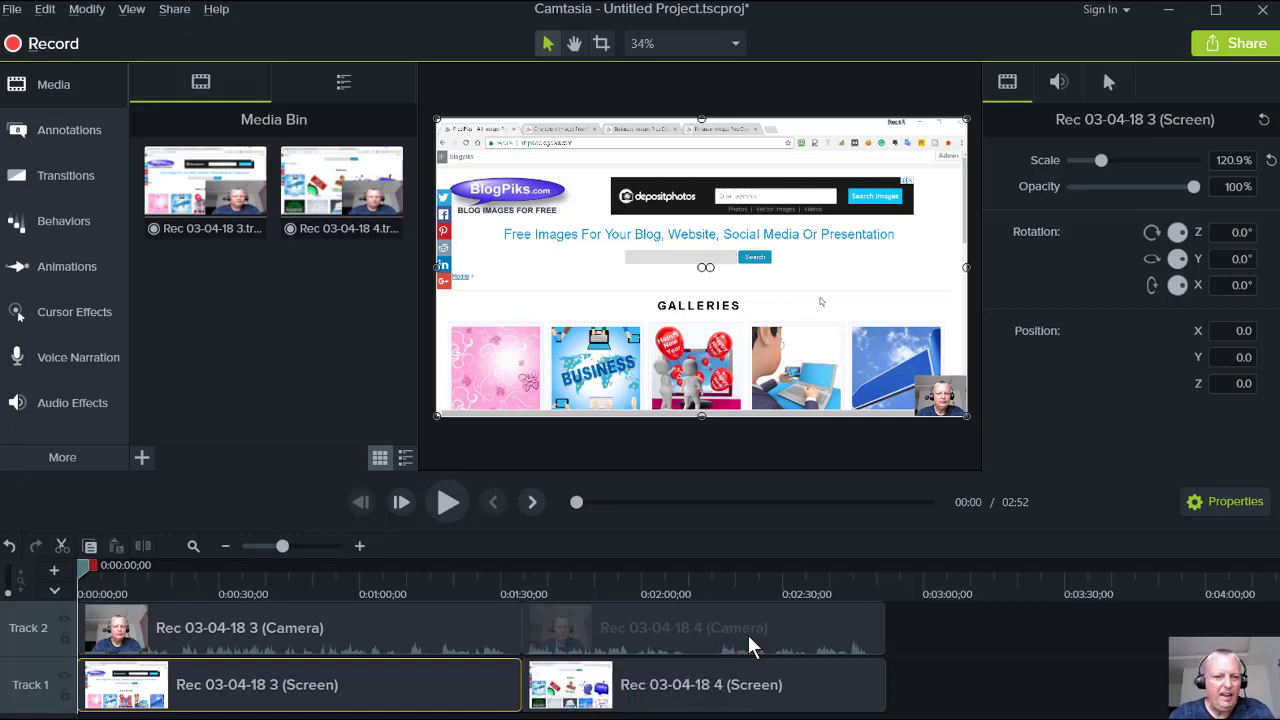
Play the first eight seconds of the timeline to find where the opening should be cut.
left_click_drag(282, 546, 302, 546)
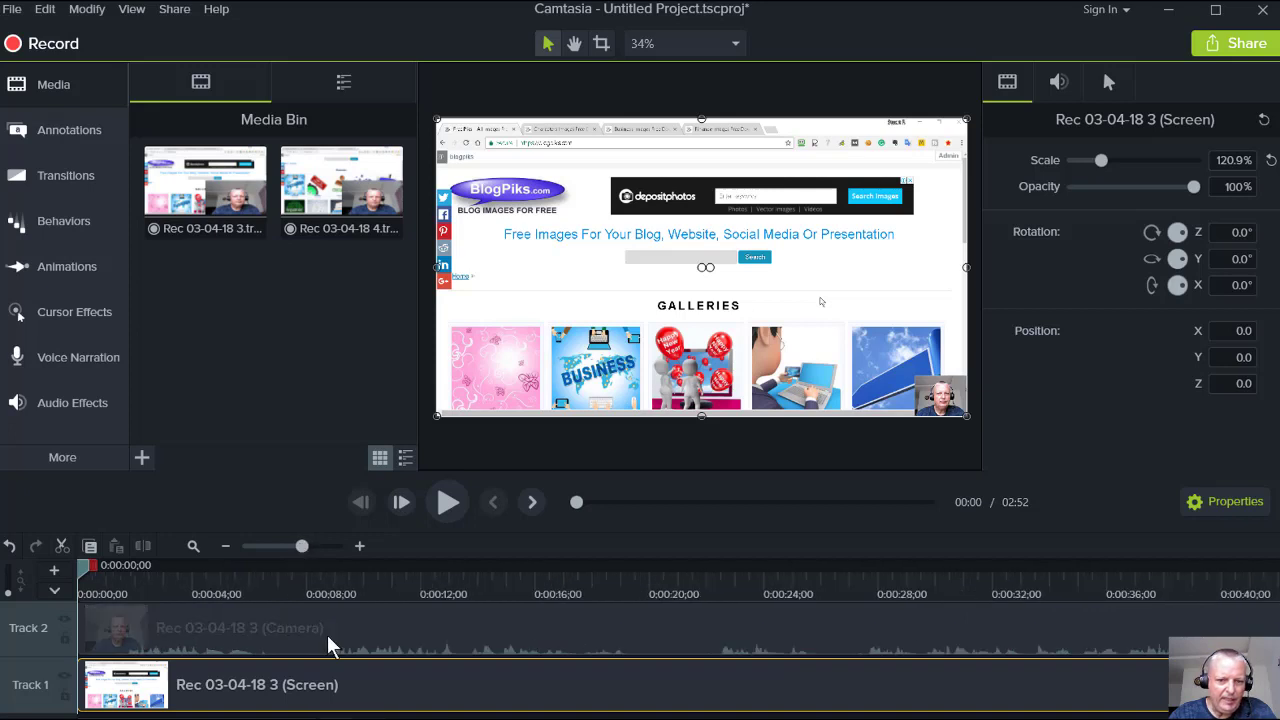
left_click(447, 503)
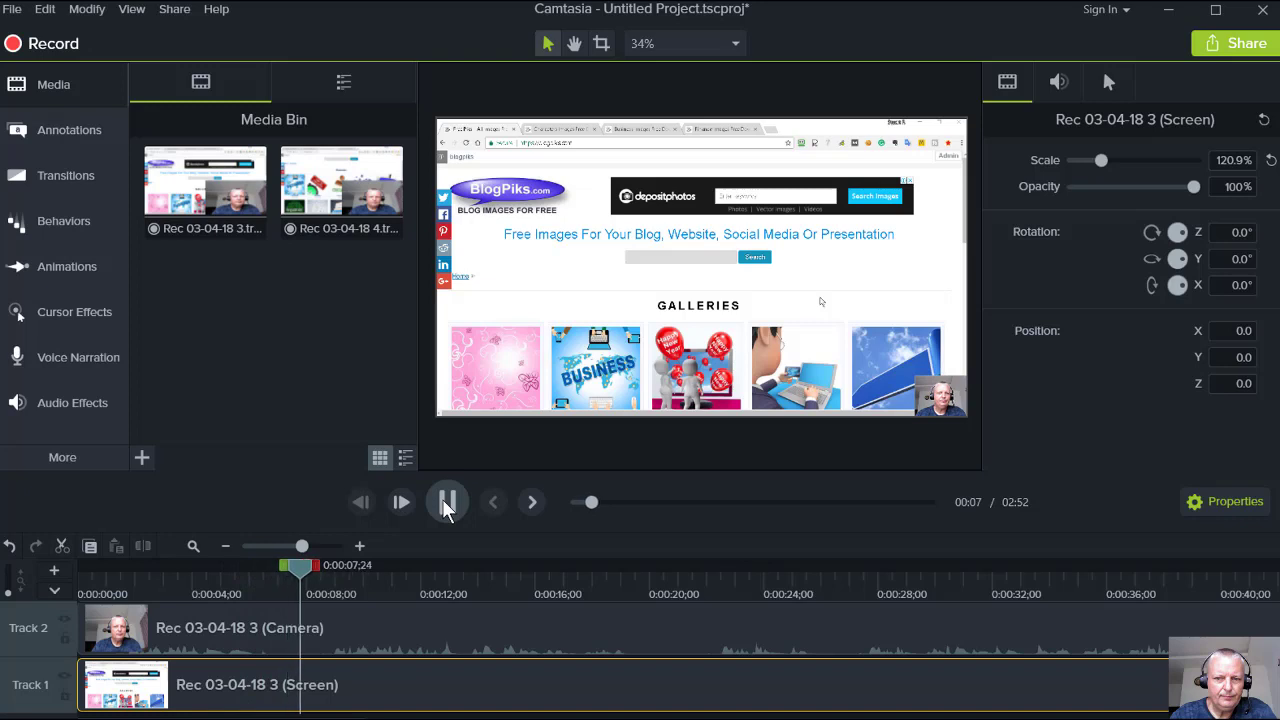
left_click(443, 500)
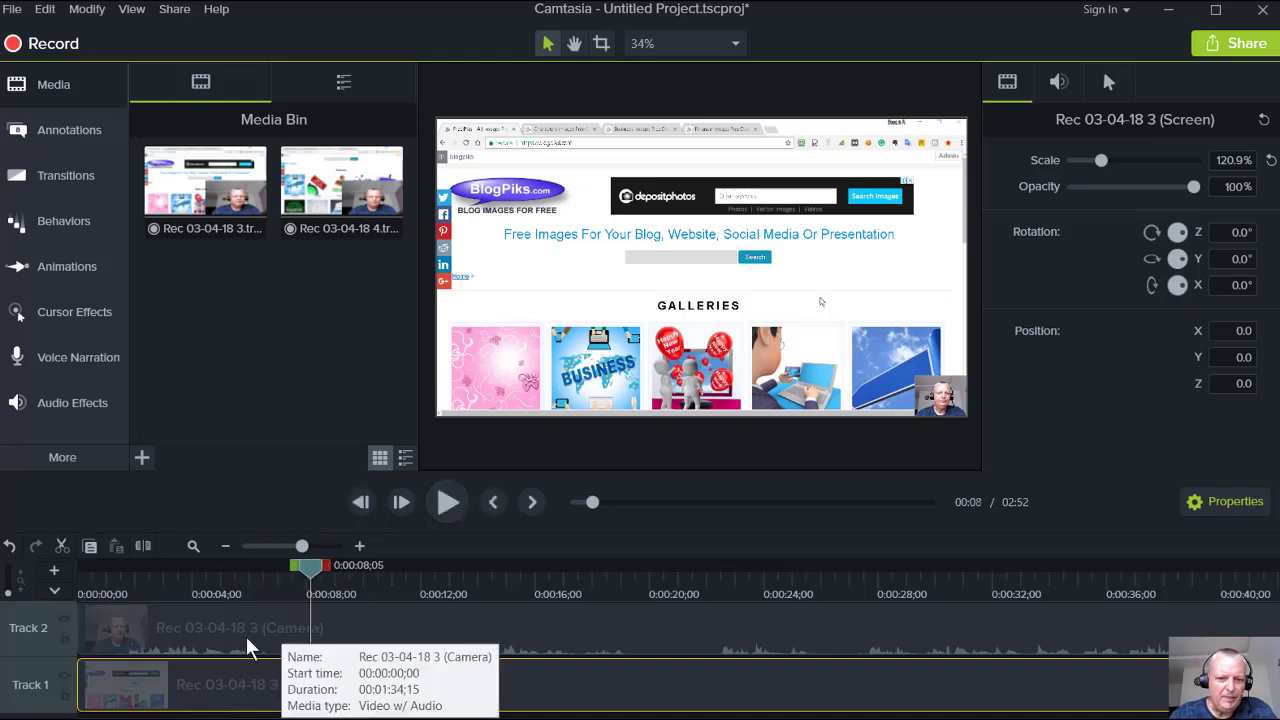
Split the Rec 03-04-18 3 camera and screen clips at 0:00:08;15.
left_click_drag(309, 574, 335, 576)
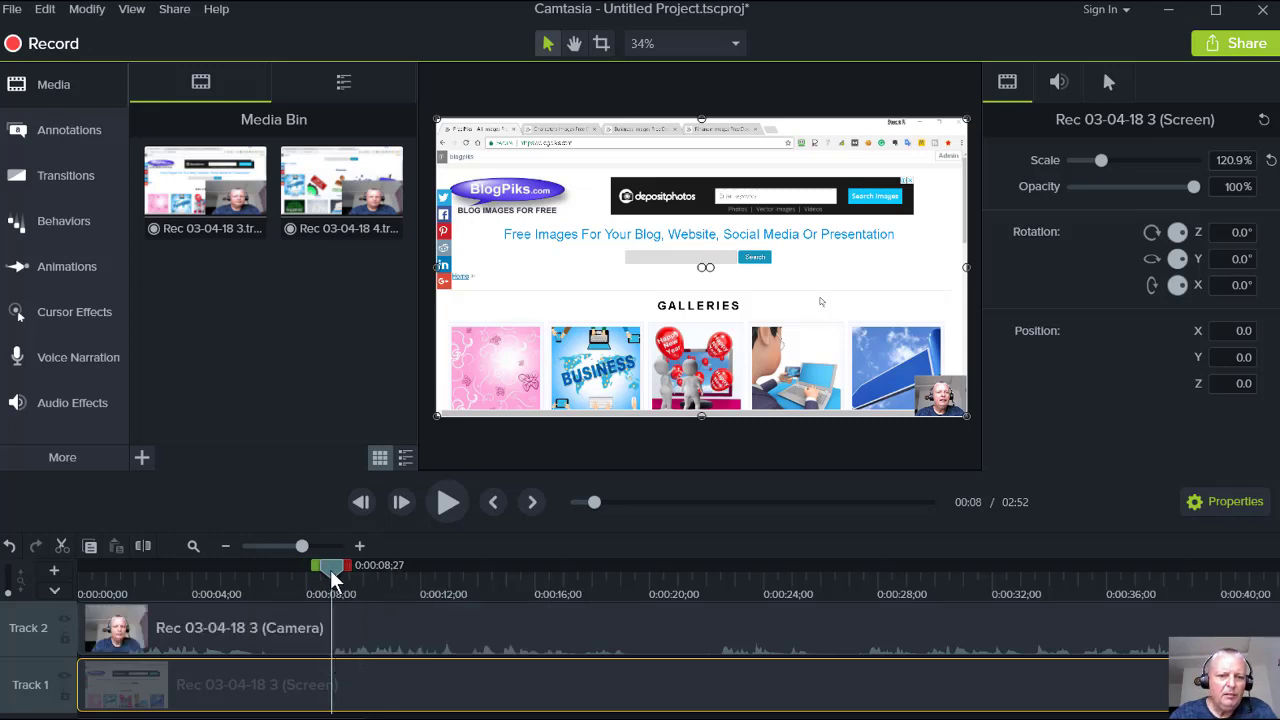
mouse_move(333, 578)
left_mouse_down()
mouse_move(308, 580)
mouse_move(334, 582)
left_mouse_up()
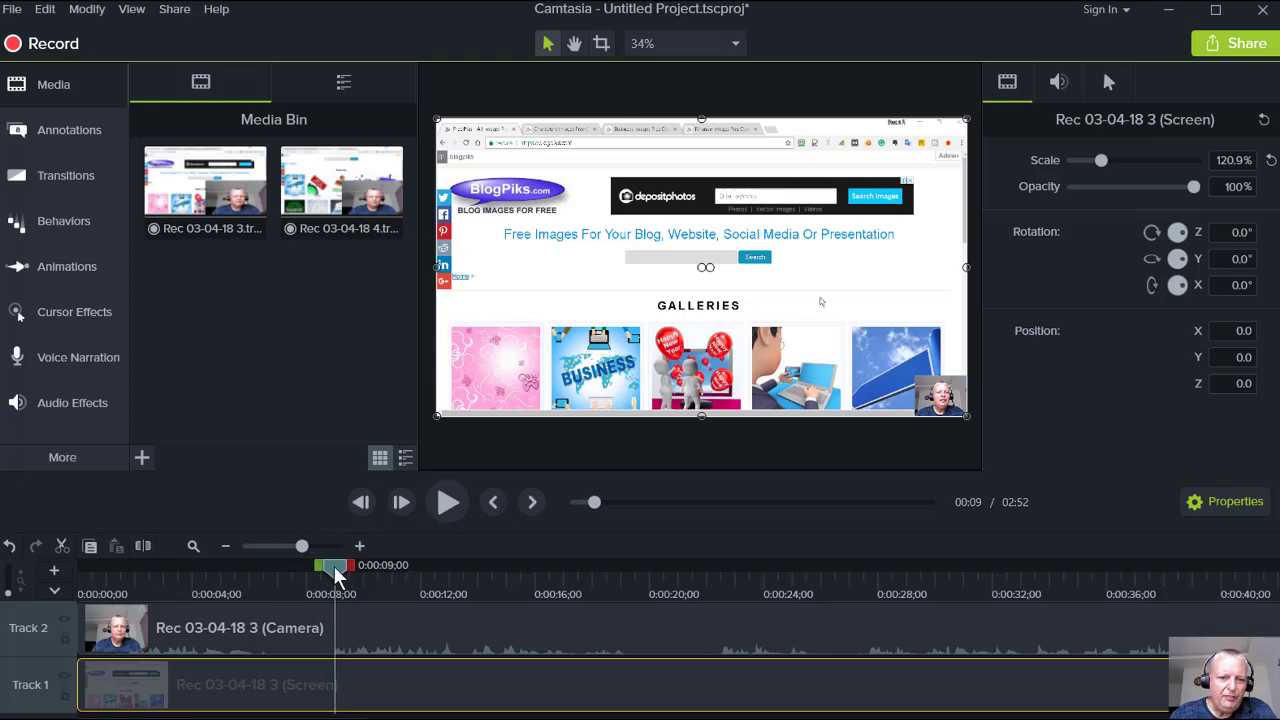
left_click_drag(335, 568, 333, 568)
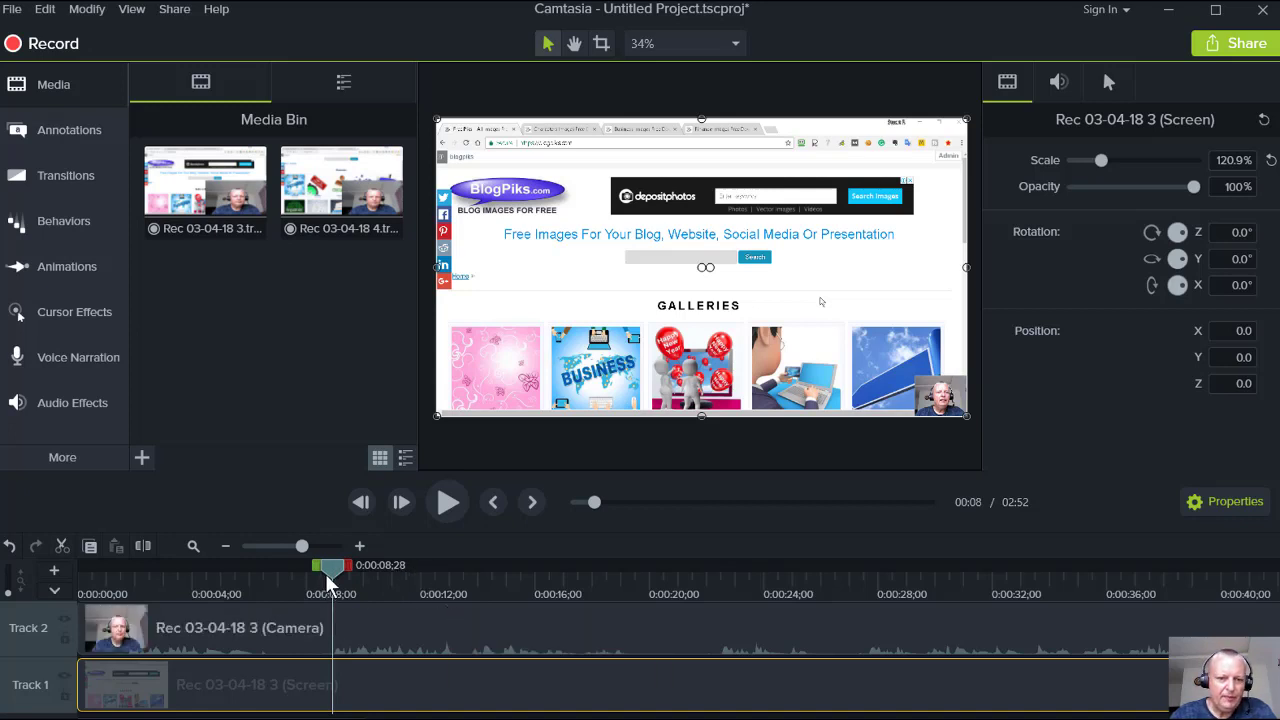
left_click_drag(325, 572, 316, 580)
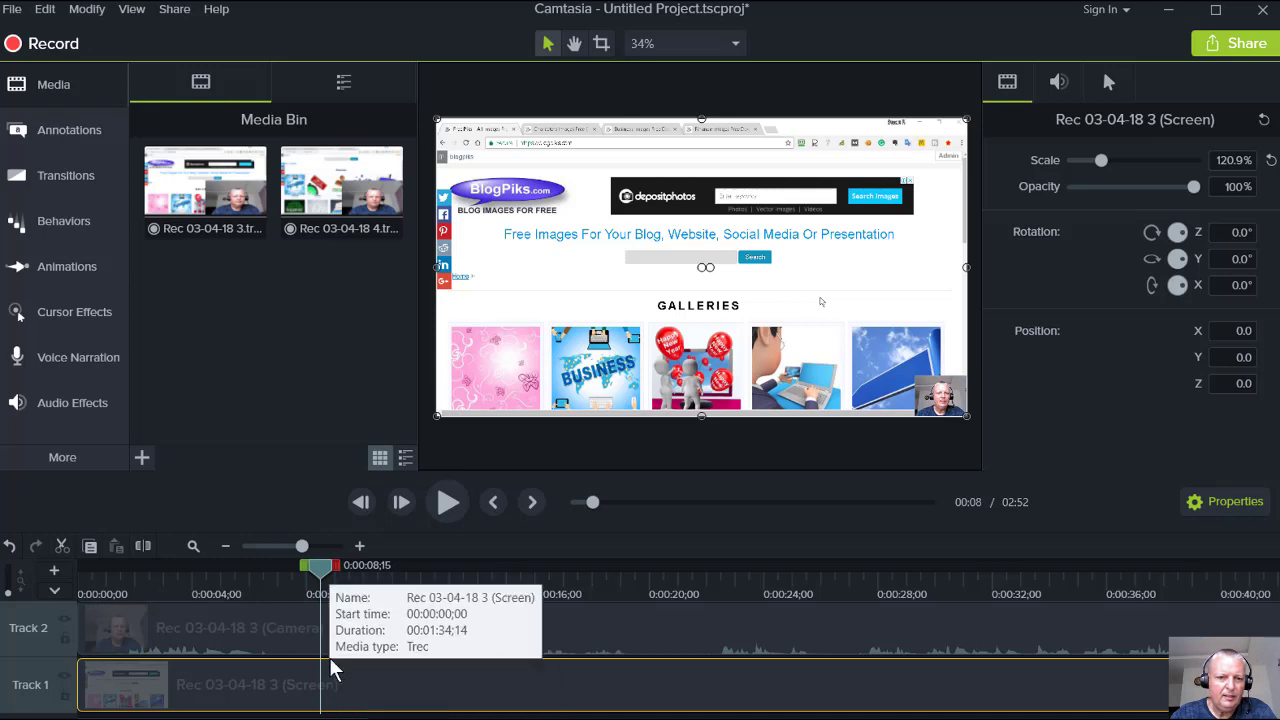
left_click(262, 652, "ctrl")
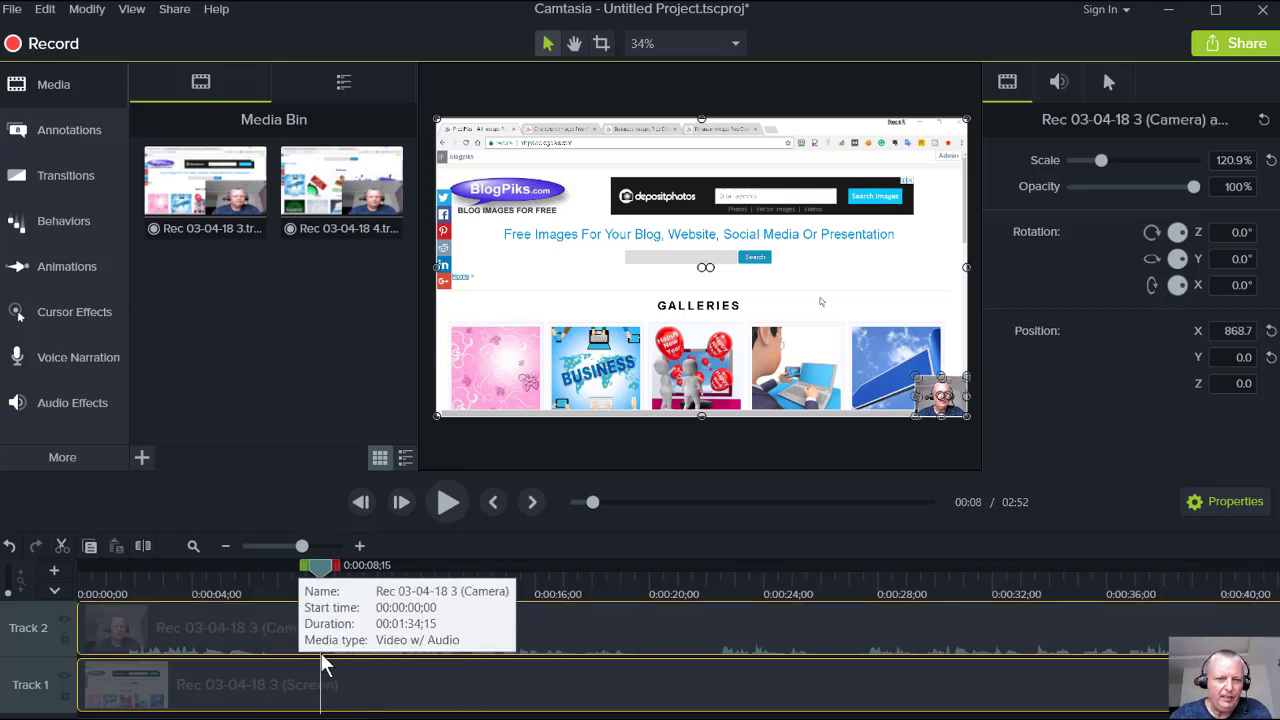
left_click(145, 549)
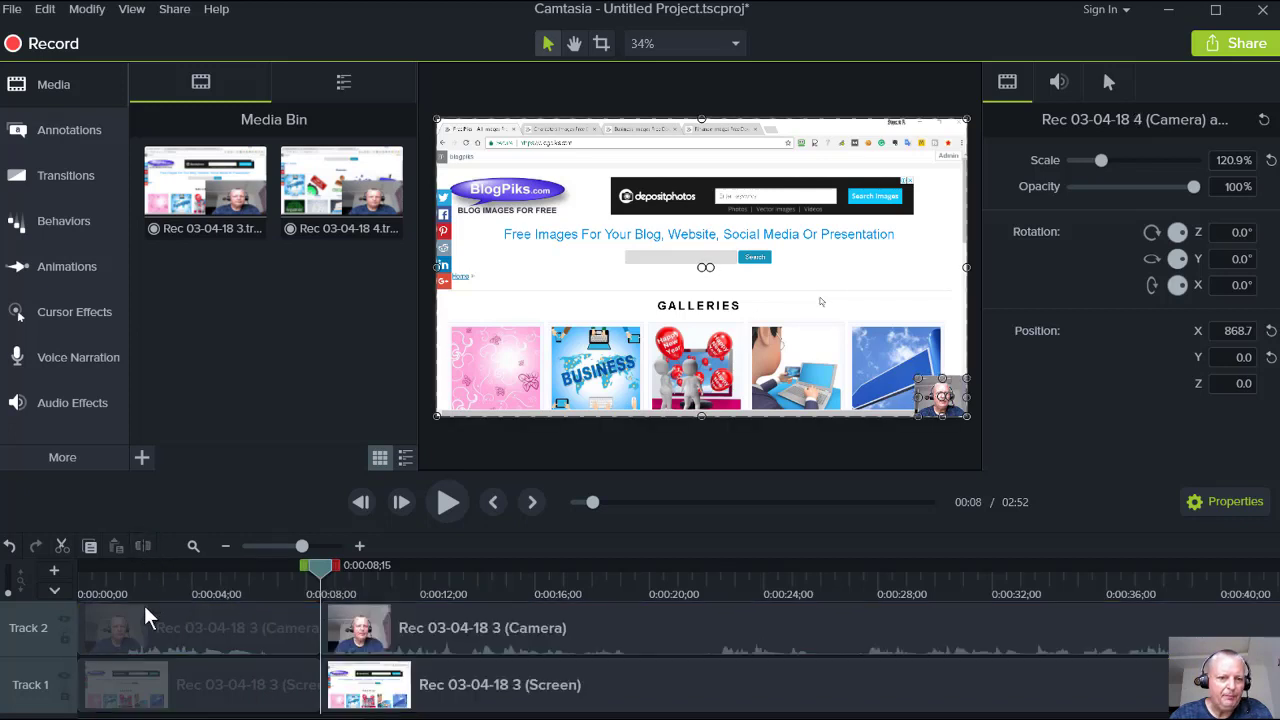
Delete the camera and screen segments before 0:00:08;15 from both tracks.
left_click(218, 645)
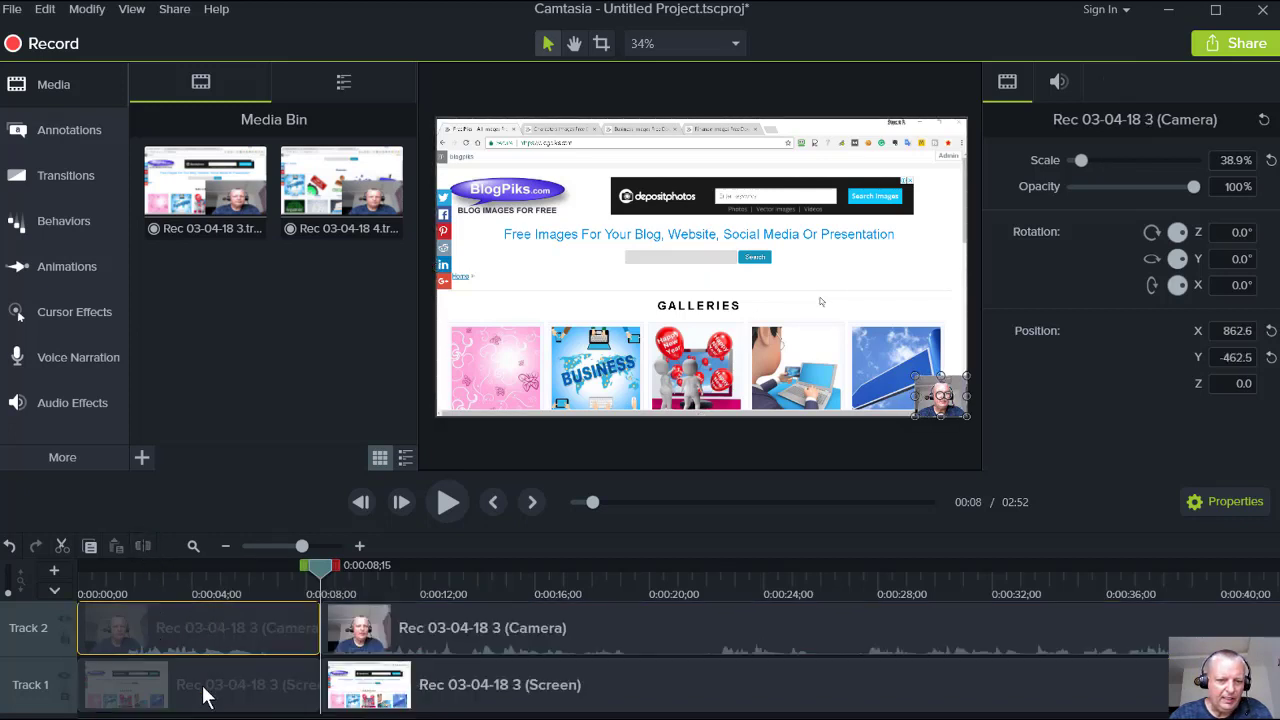
left_click(207, 697, "ctrl")
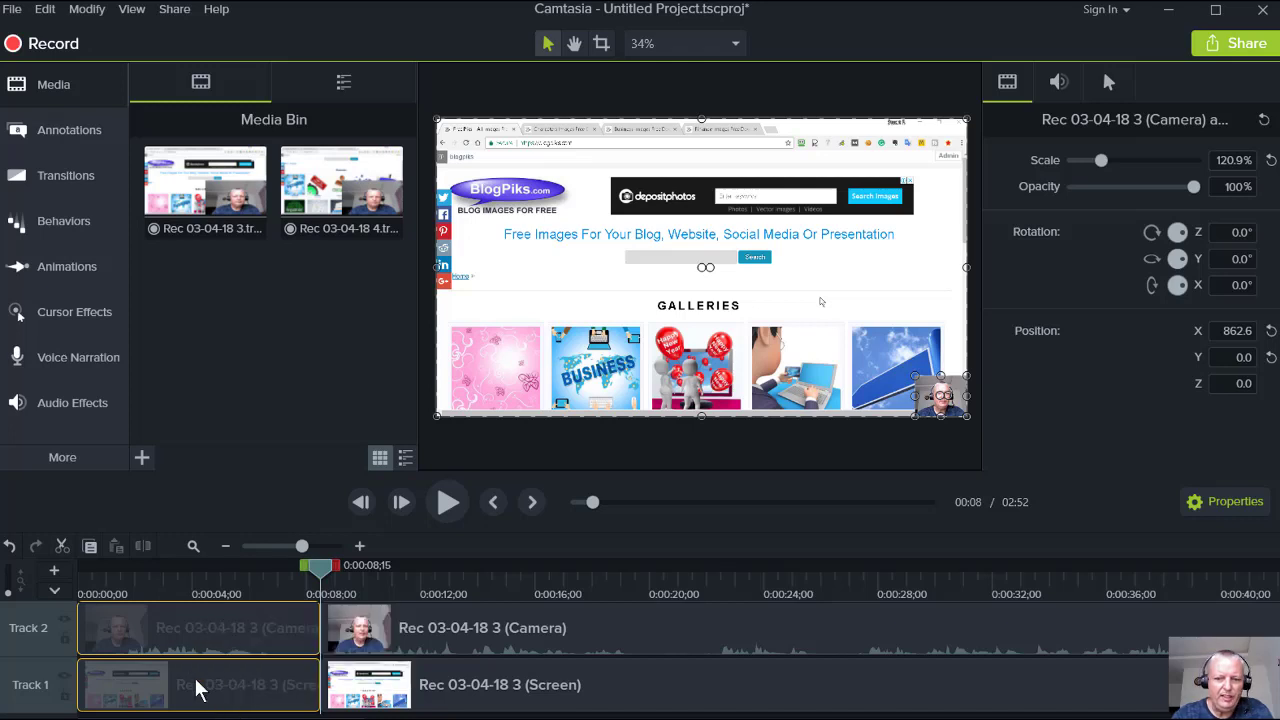
key("Delete")
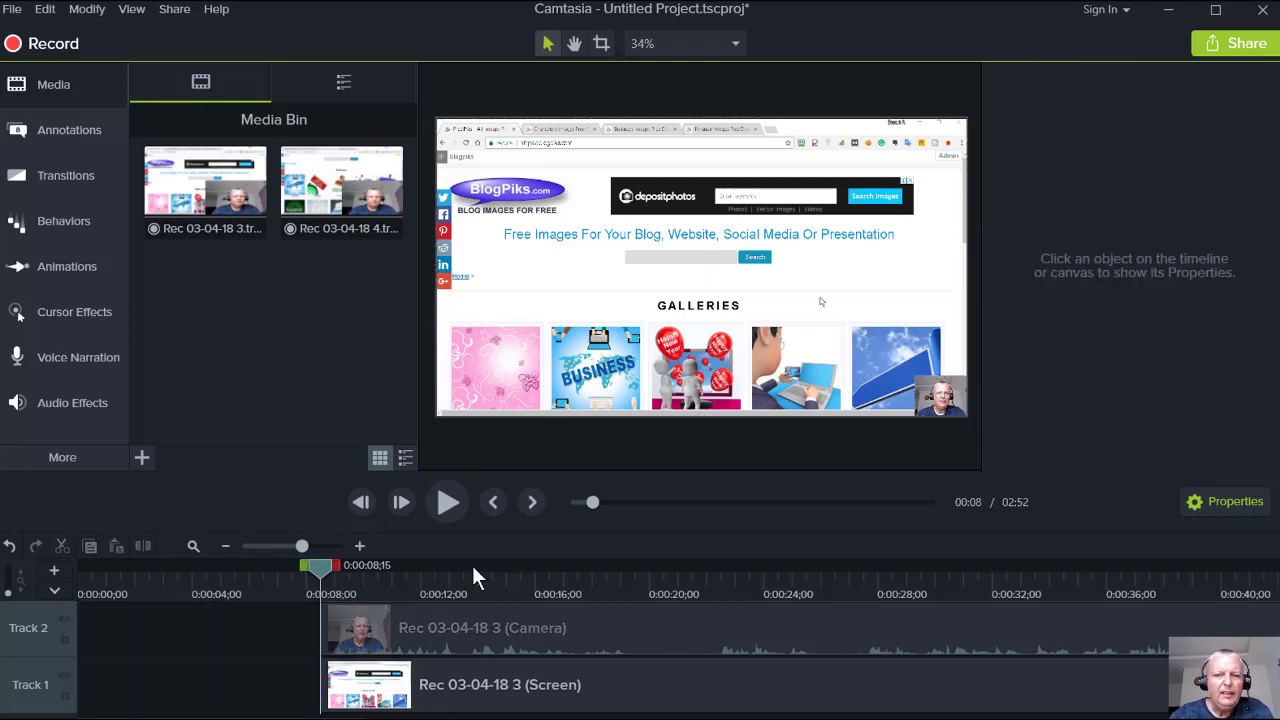
Try moving only the Rec 03-04-18 3 camera and screen clips to the timeline start, and undo the move.
left_click_drag(303, 549, 287, 543)
left_click_drag(107, 626, 265, 652)
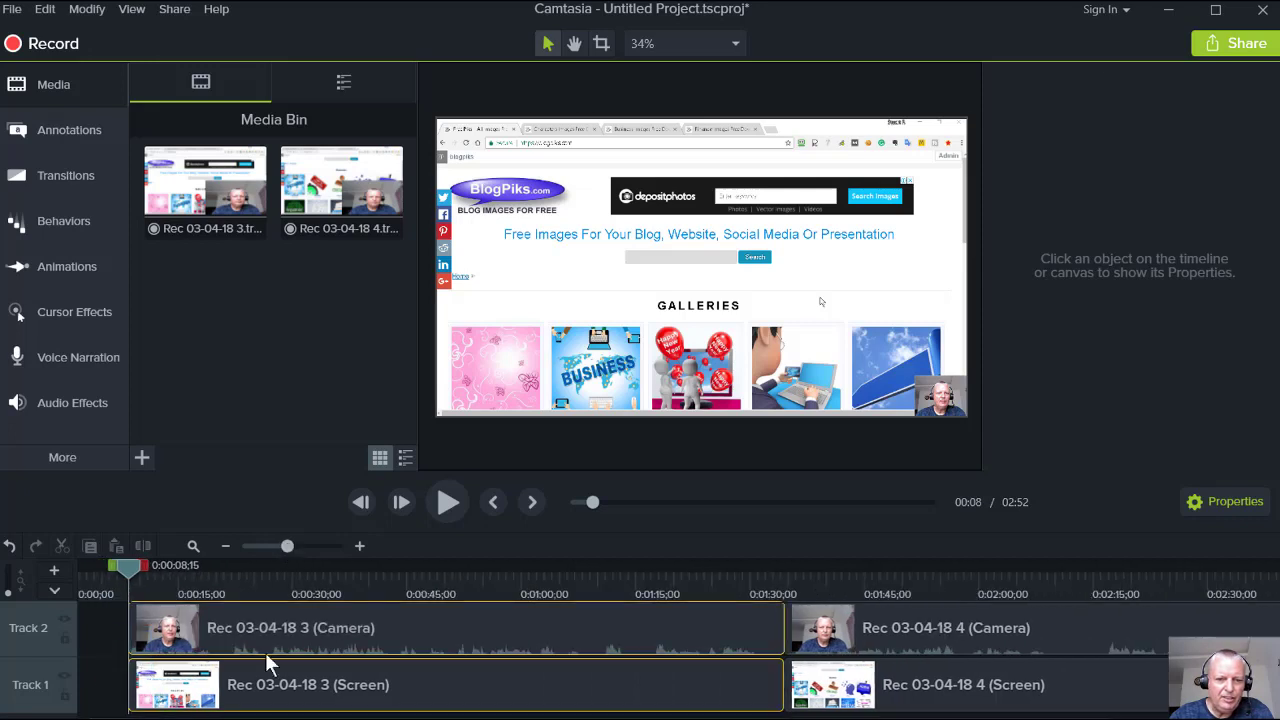
left_click_drag(331, 621, 246, 621)
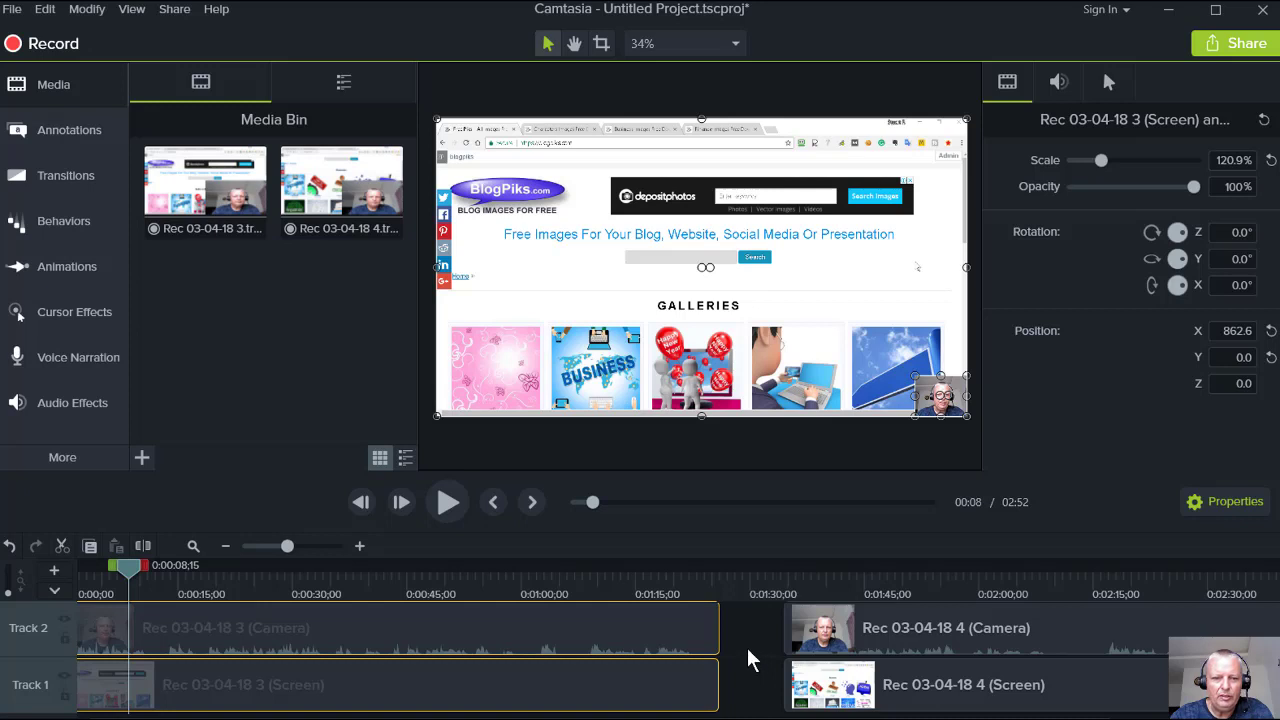
key("ctrl+z")
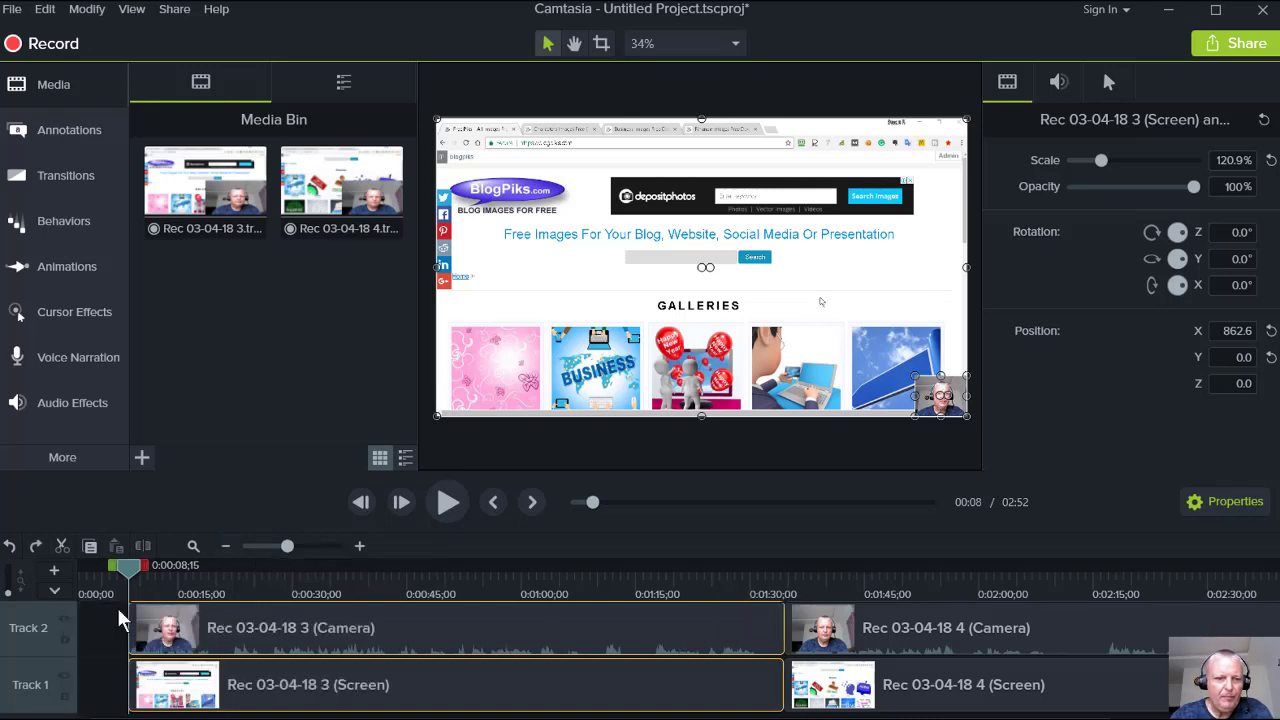
Select all camera and screen clips on both tracks and move them together to the timeline start.
left_click_drag(103, 612, 908, 680)
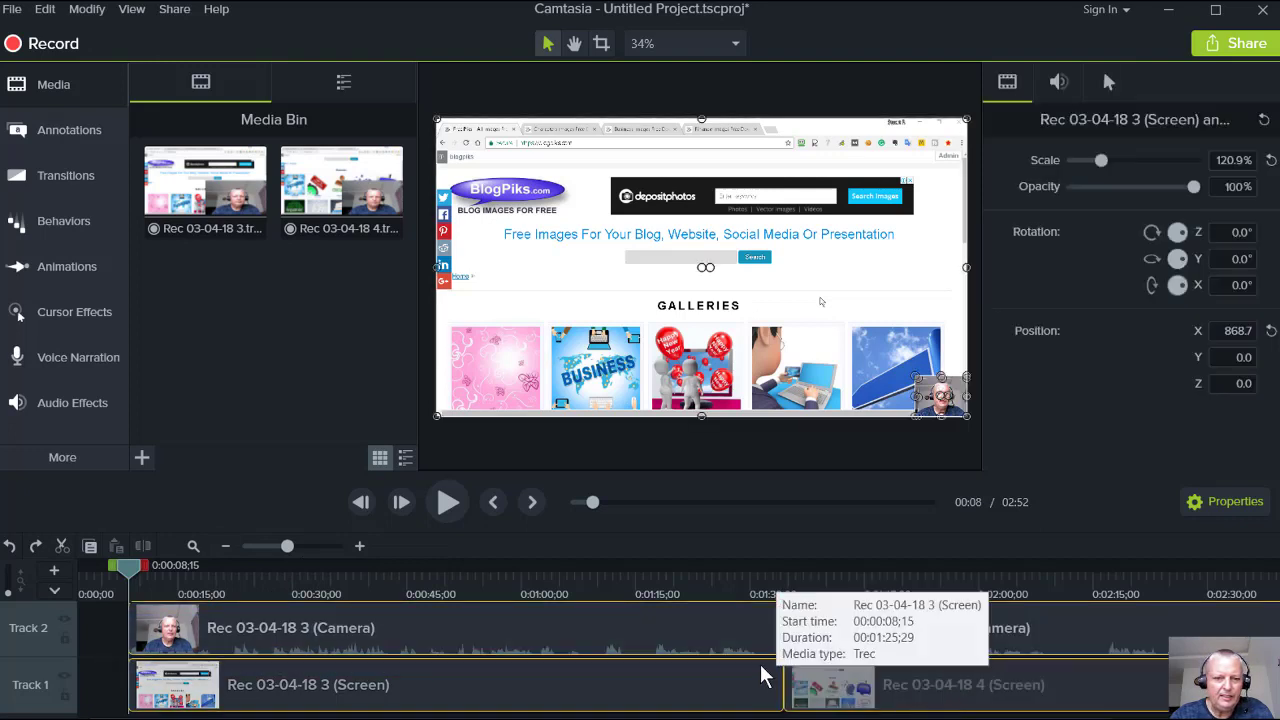
left_click(97, 640)
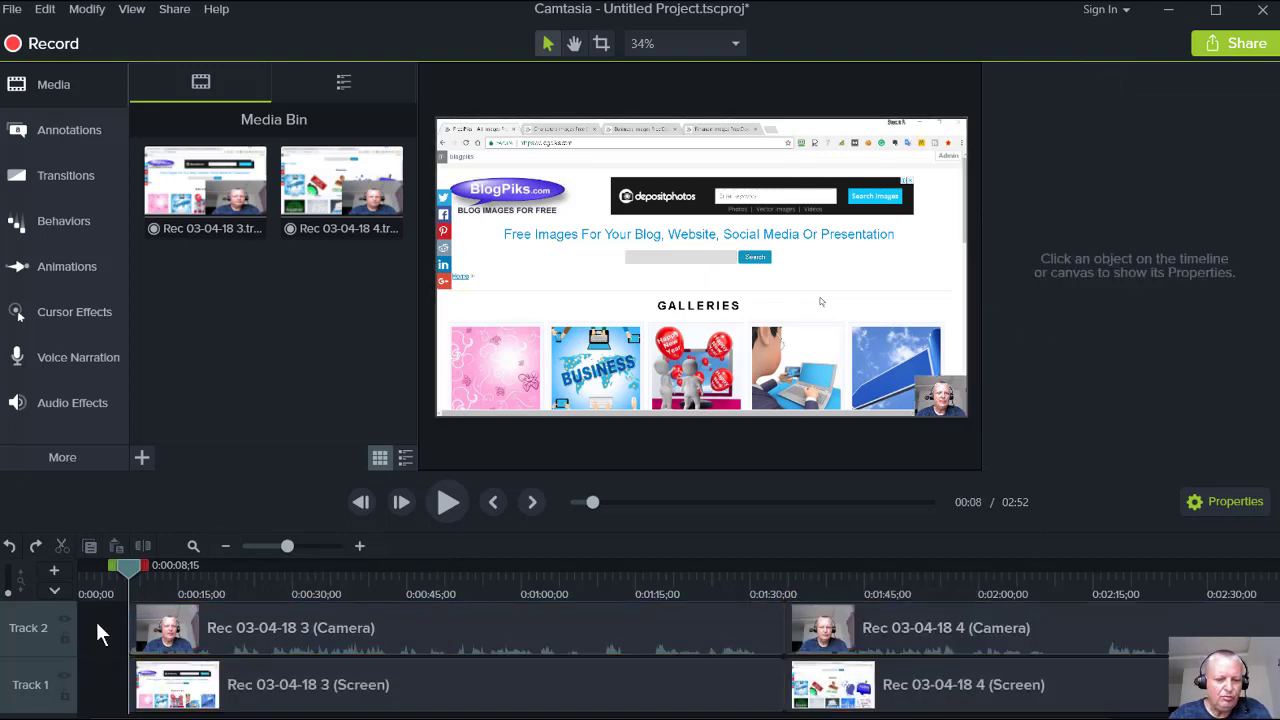
key("ctrl+a")
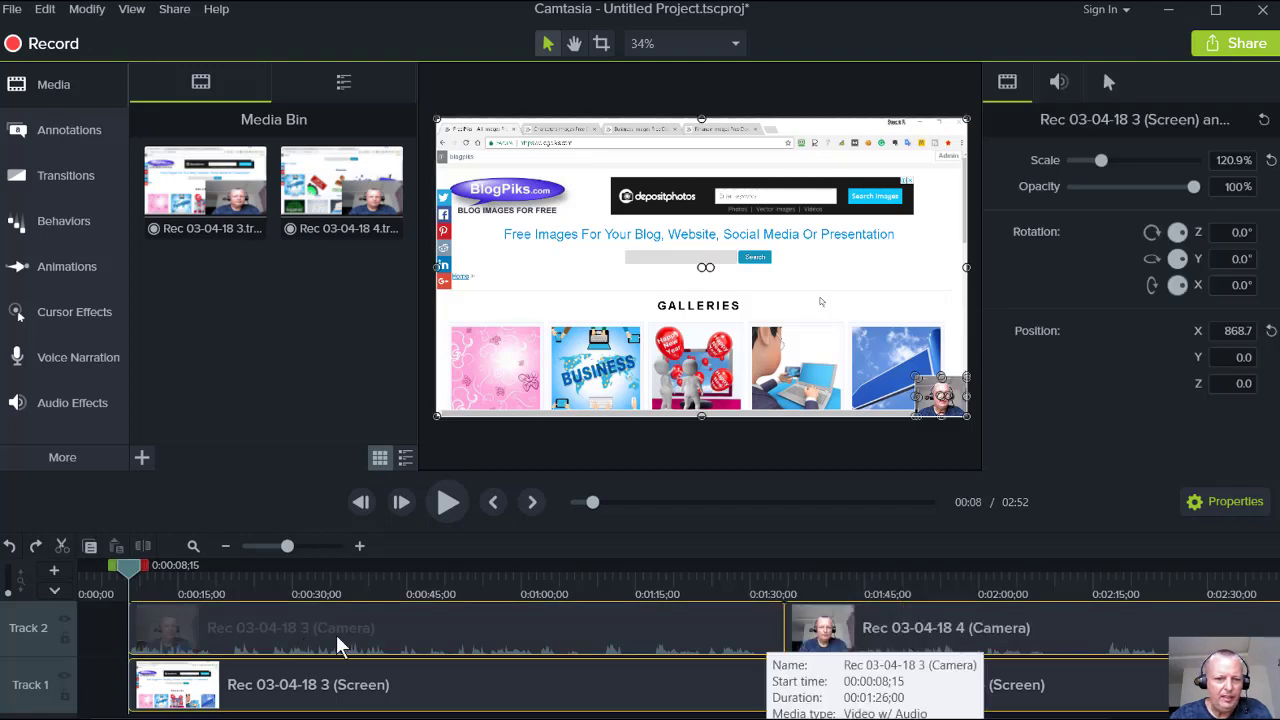
left_click_drag(412, 635, 315, 642)
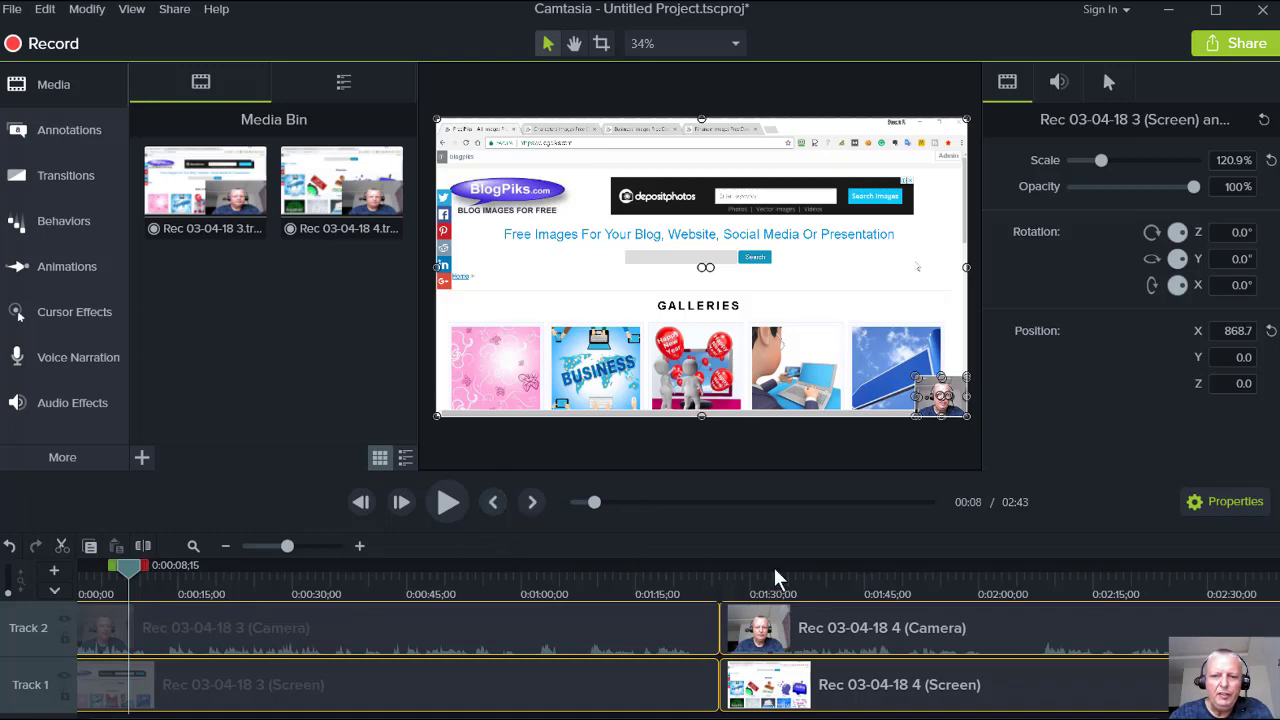
Inspect the second recording and the join at 0:01:26;00, and return the playhead to 0:00:00;00.
left_click(866, 590)
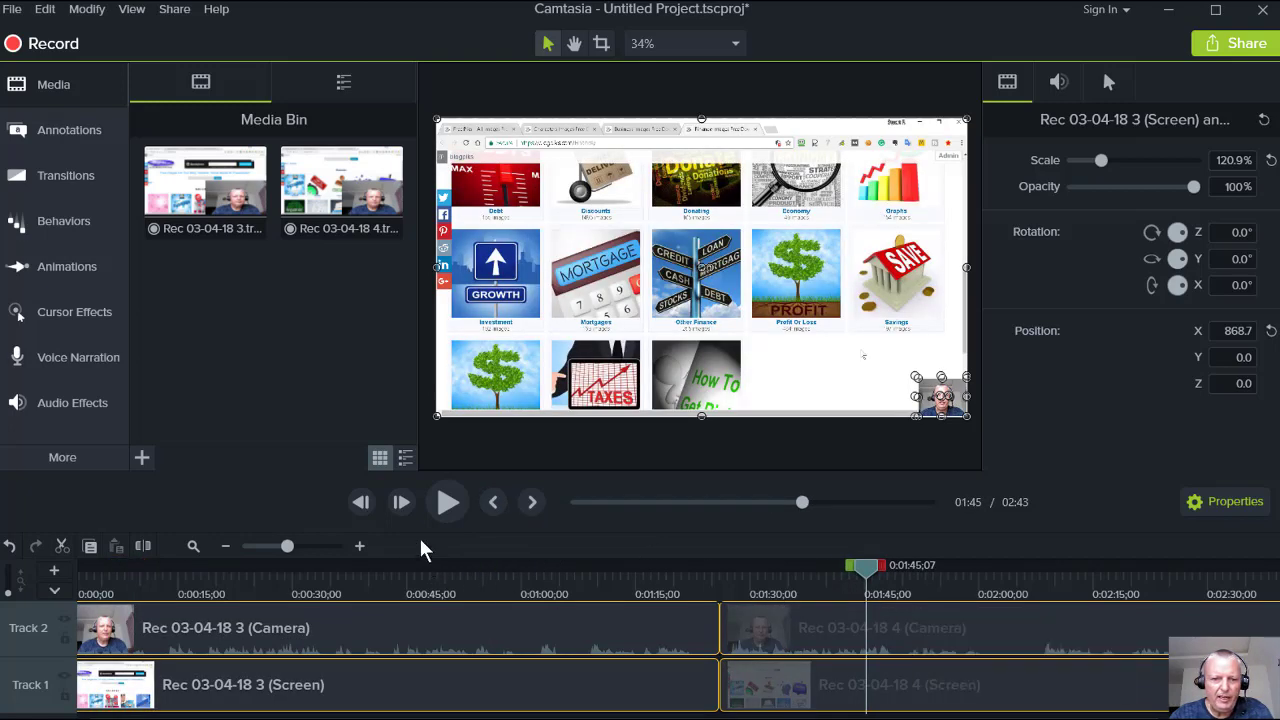
left_click(493, 504)
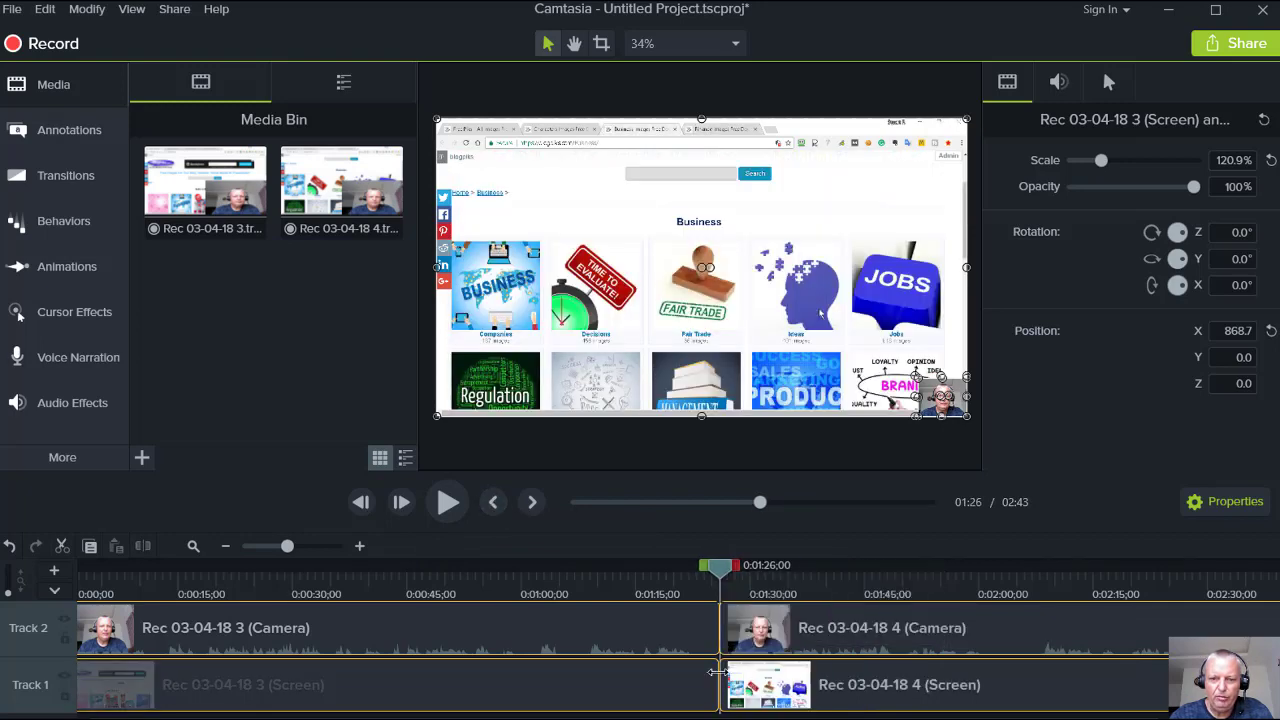
left_click(493, 504)
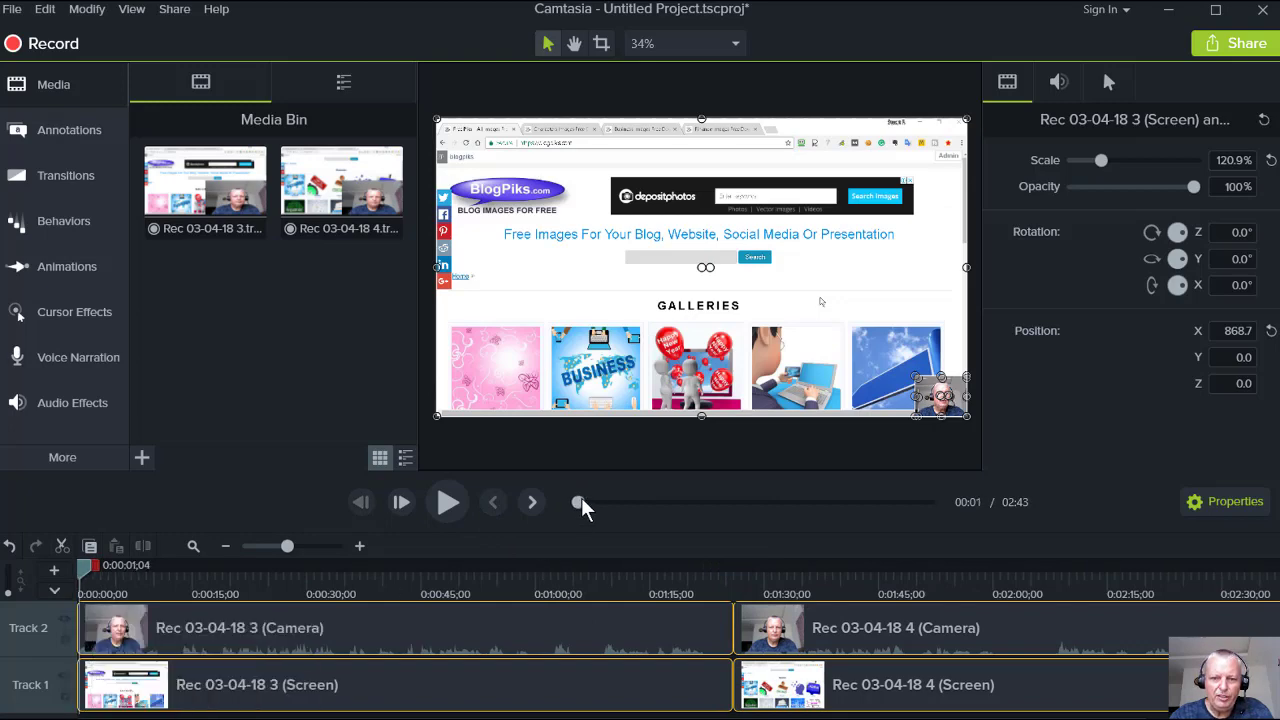
left_click_drag(577, 503, 543, 511)
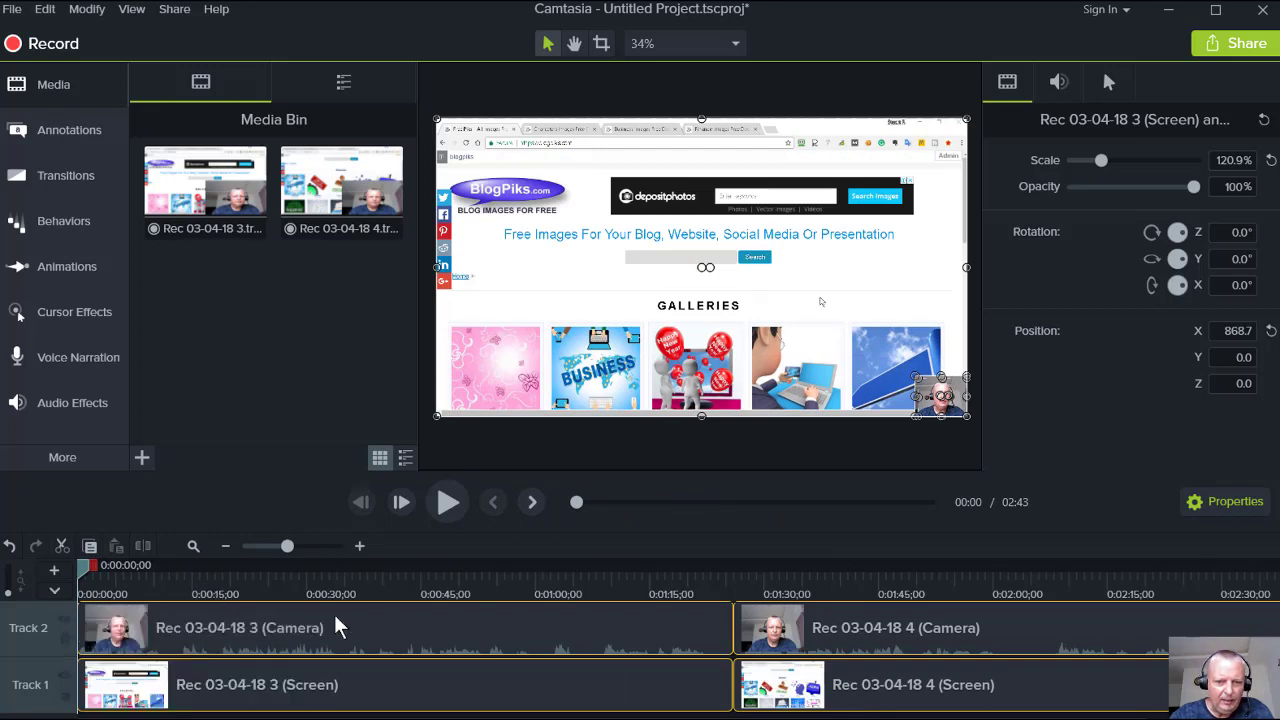
Raise the audio level of the Rec 03-04-18 3 camera clip using Edit Audio.
left_click_drag(288, 549, 304, 550)
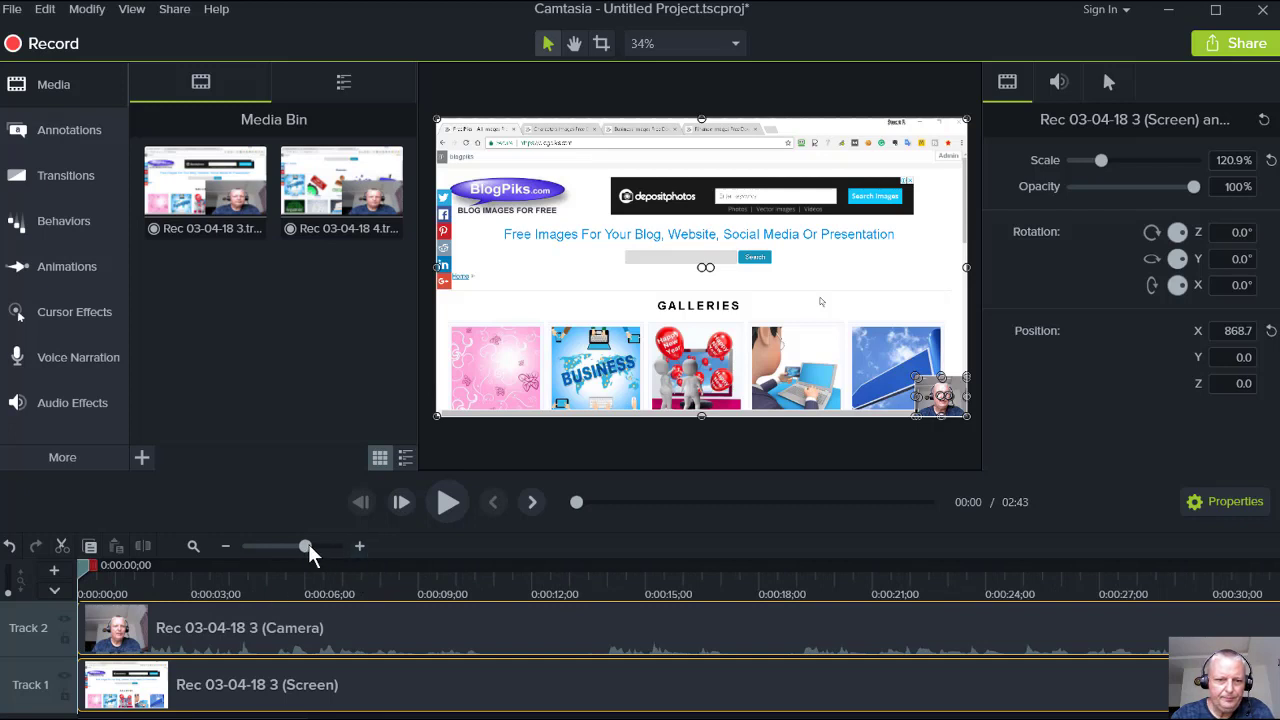
left_click_drag(305, 546, 284, 547)
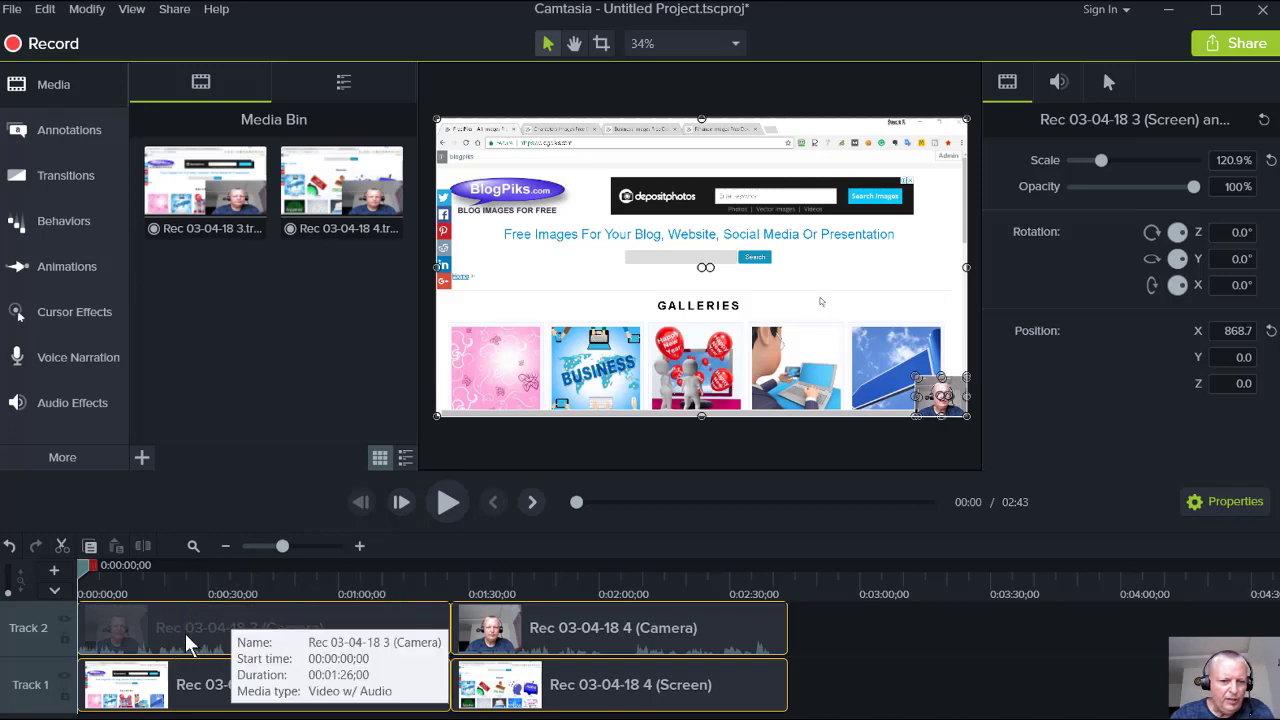
right_click(185, 643)
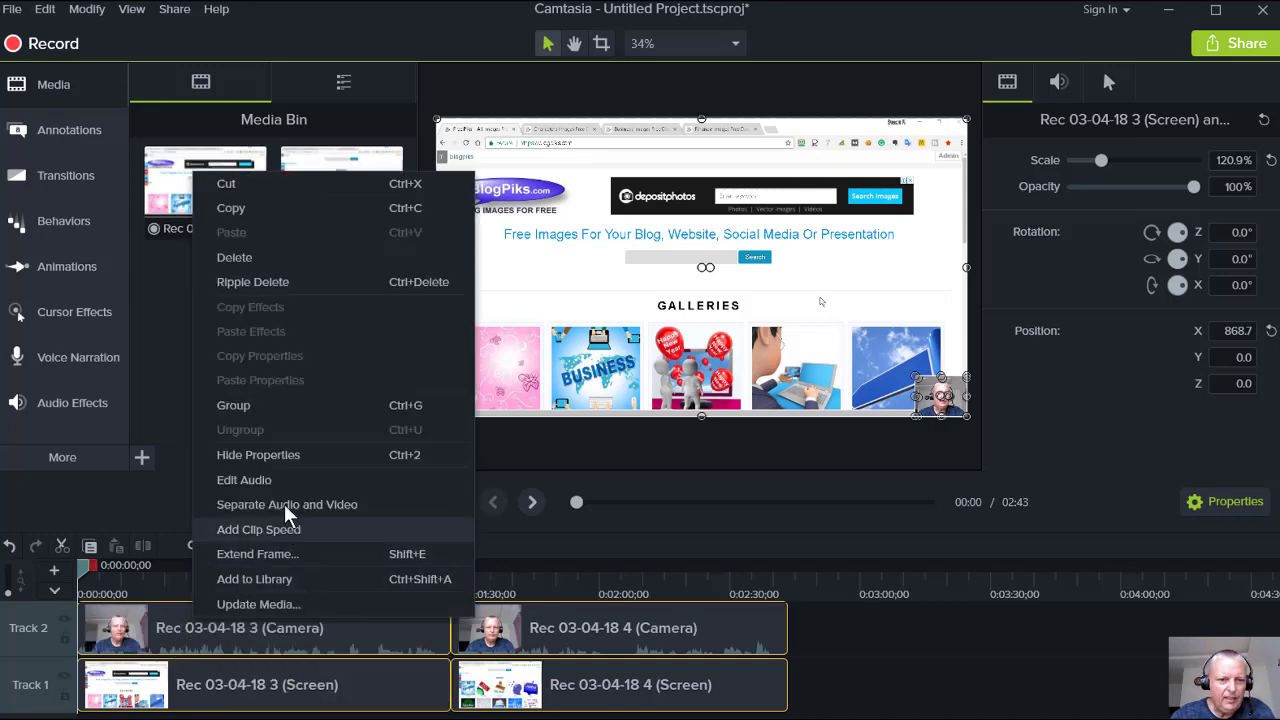
left_click(250, 480)
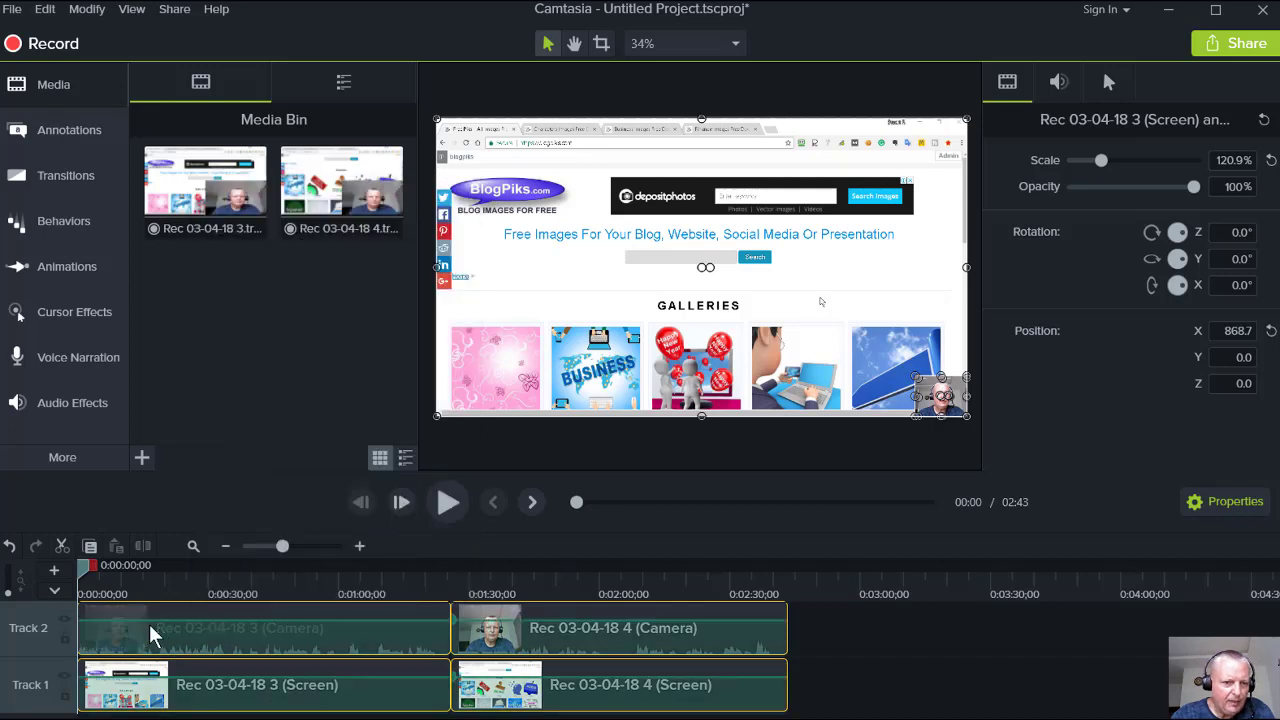
left_click_drag(158, 620, 188, 609)
left_click(186, 622)
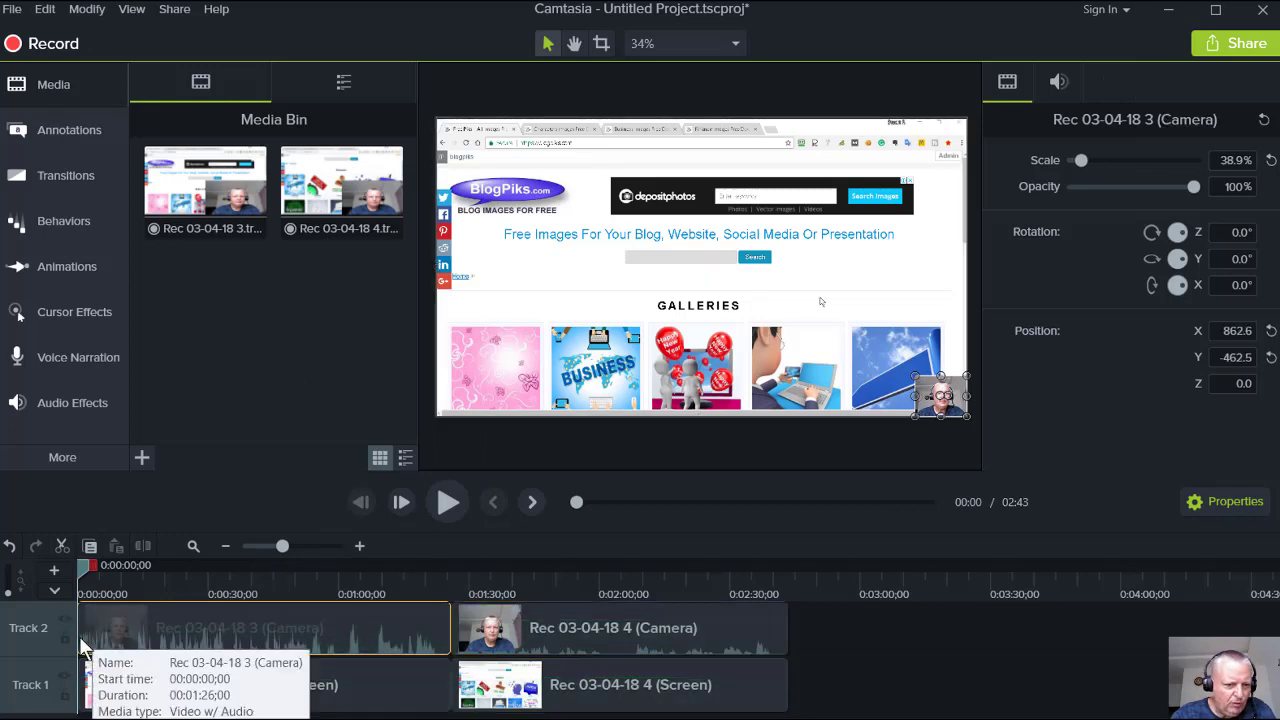
left_click_drag(278, 546, 320, 542)
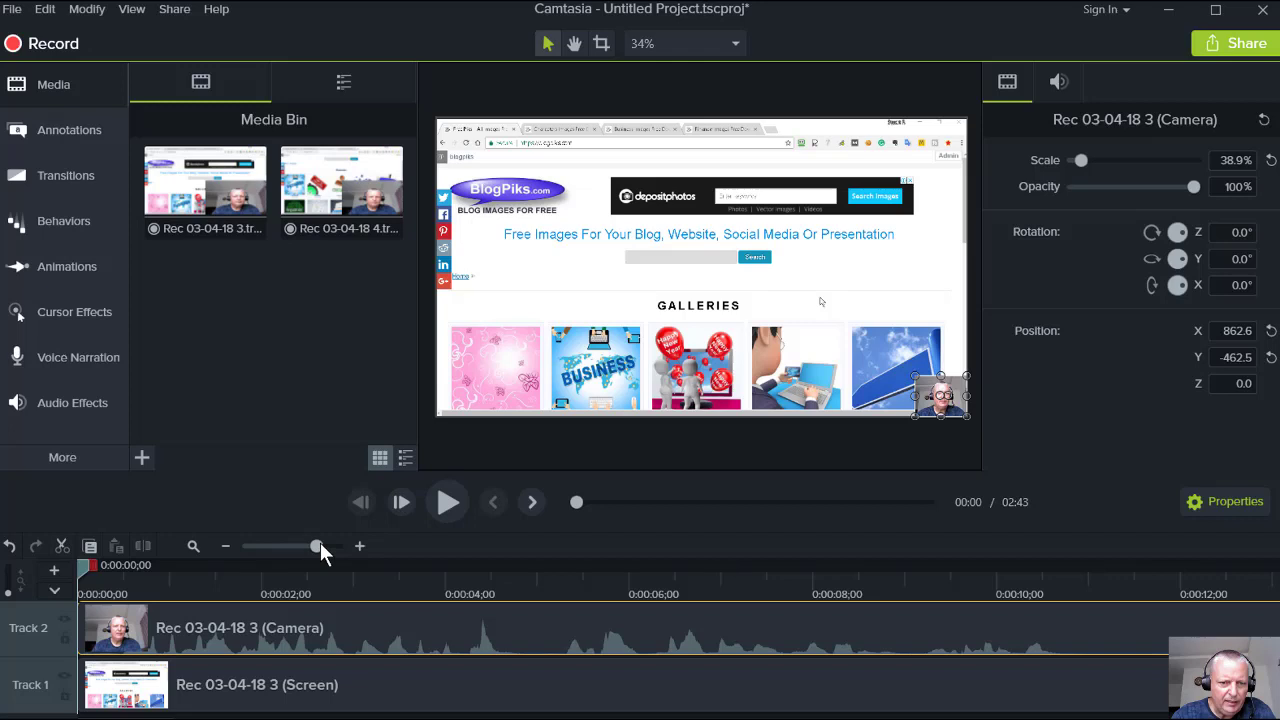
right_click(303, 628)
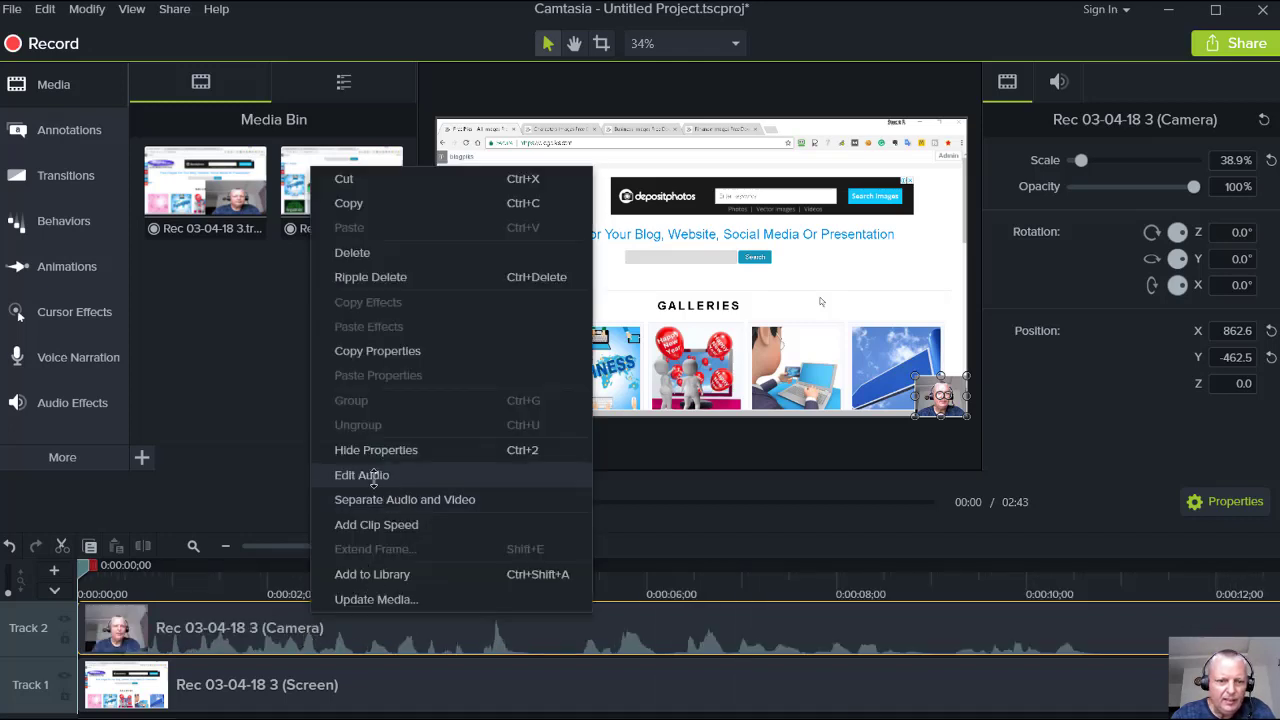
left_click(340, 472)
mouse_move(298, 612)
left_mouse_down()
mouse_move(294, 623)
mouse_move(312, 601)
mouse_move(314, 612)
left_mouse_up()
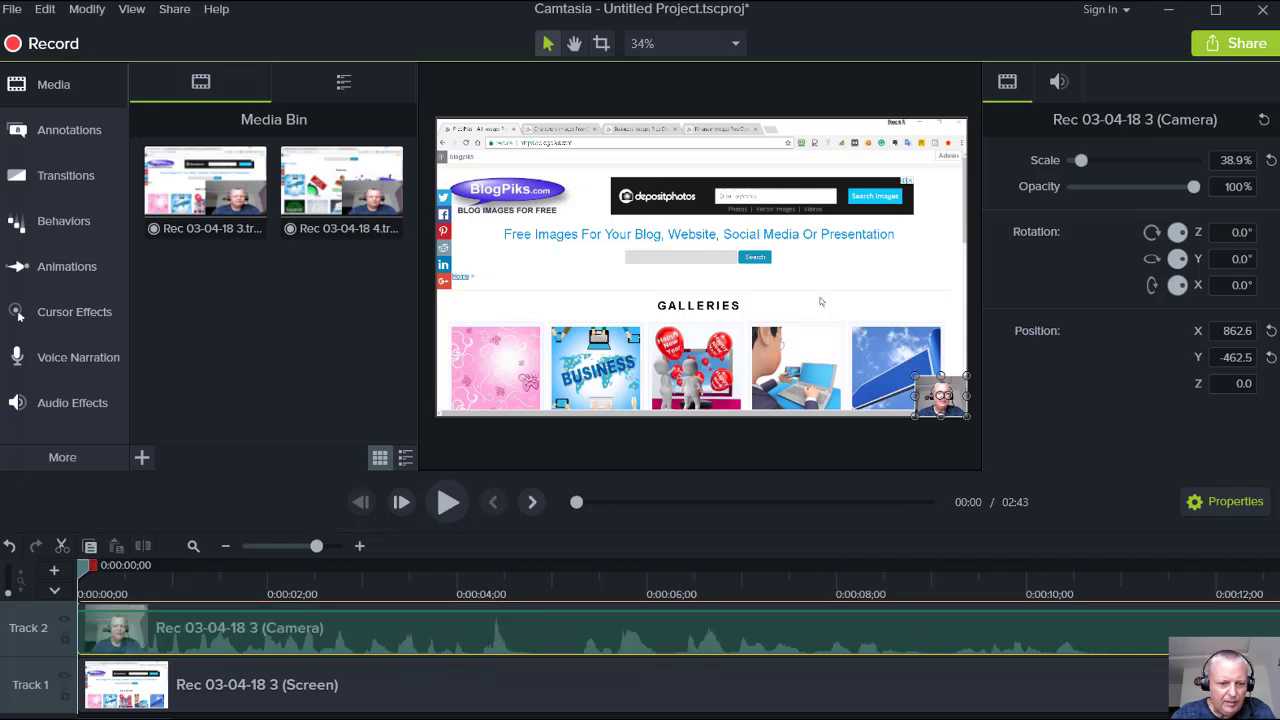
Raise the audio level of the Rec 03-04-18 4 camera clip to about 255% using Edit Audio.
left_click_drag(172, 717, 735, 717)
left_click(430, 628)
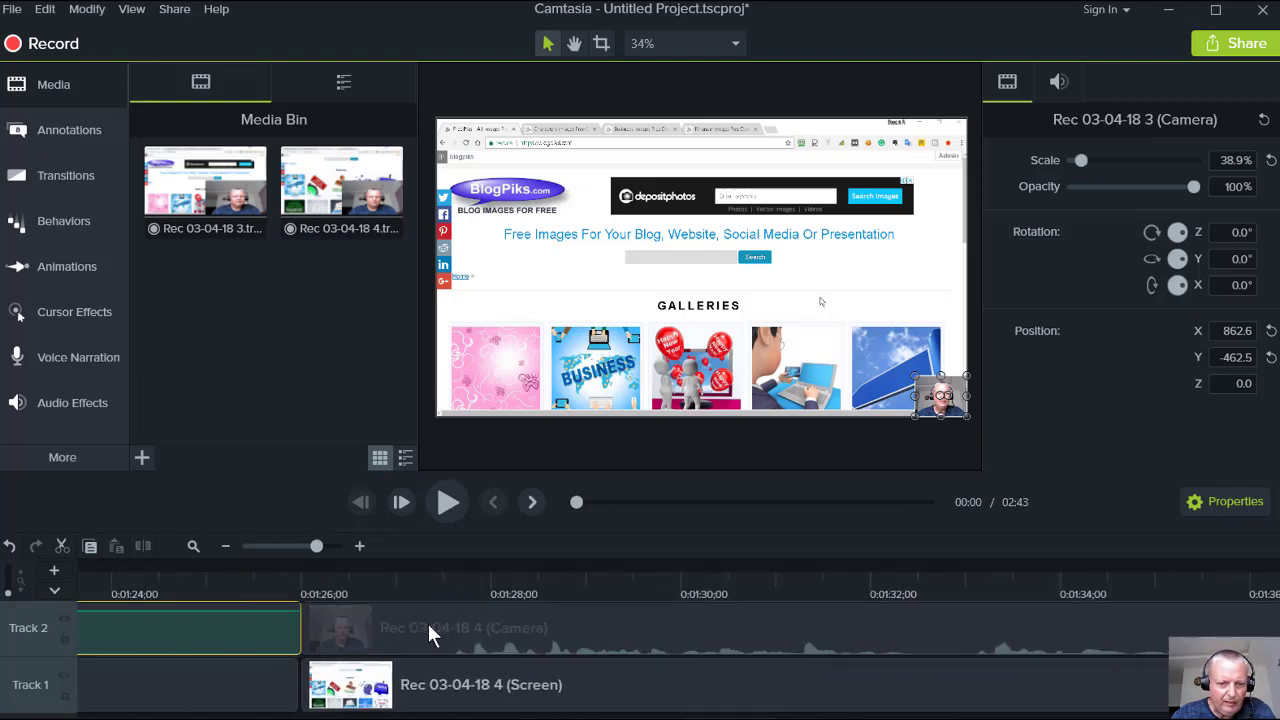
right_click(432, 632)
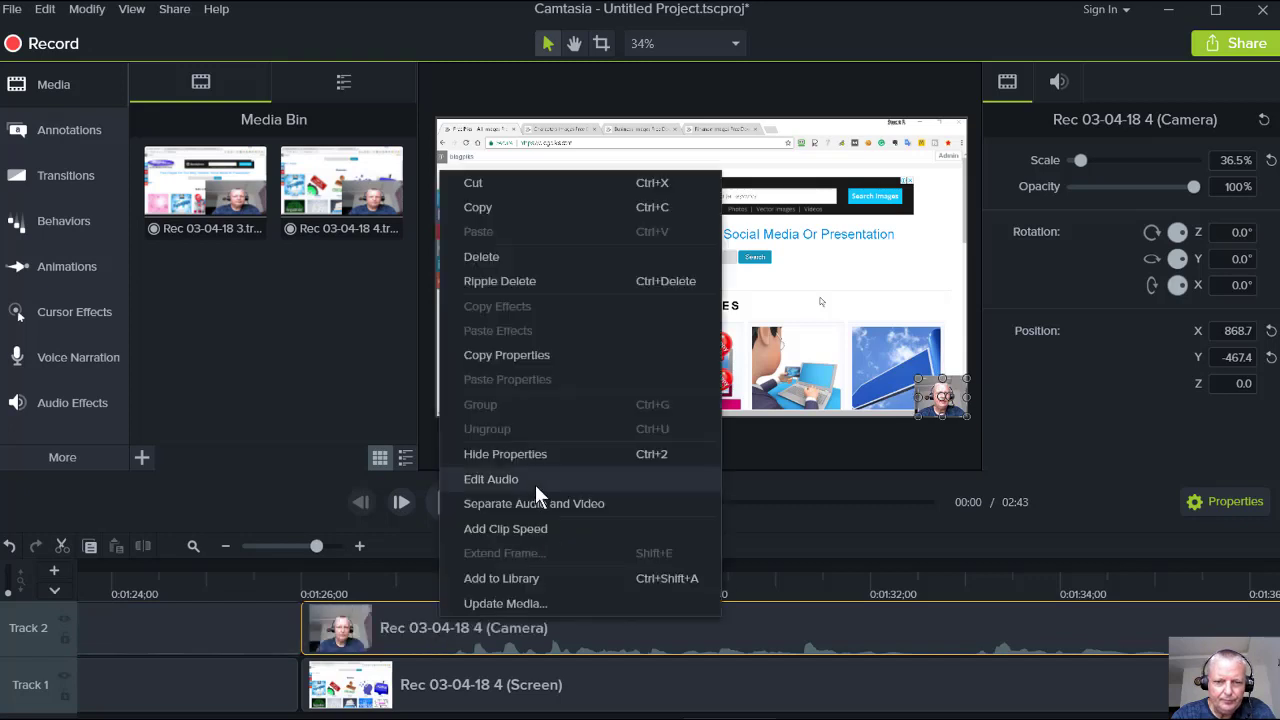
left_click(535, 484)
left_click_drag(406, 617, 407, 612)
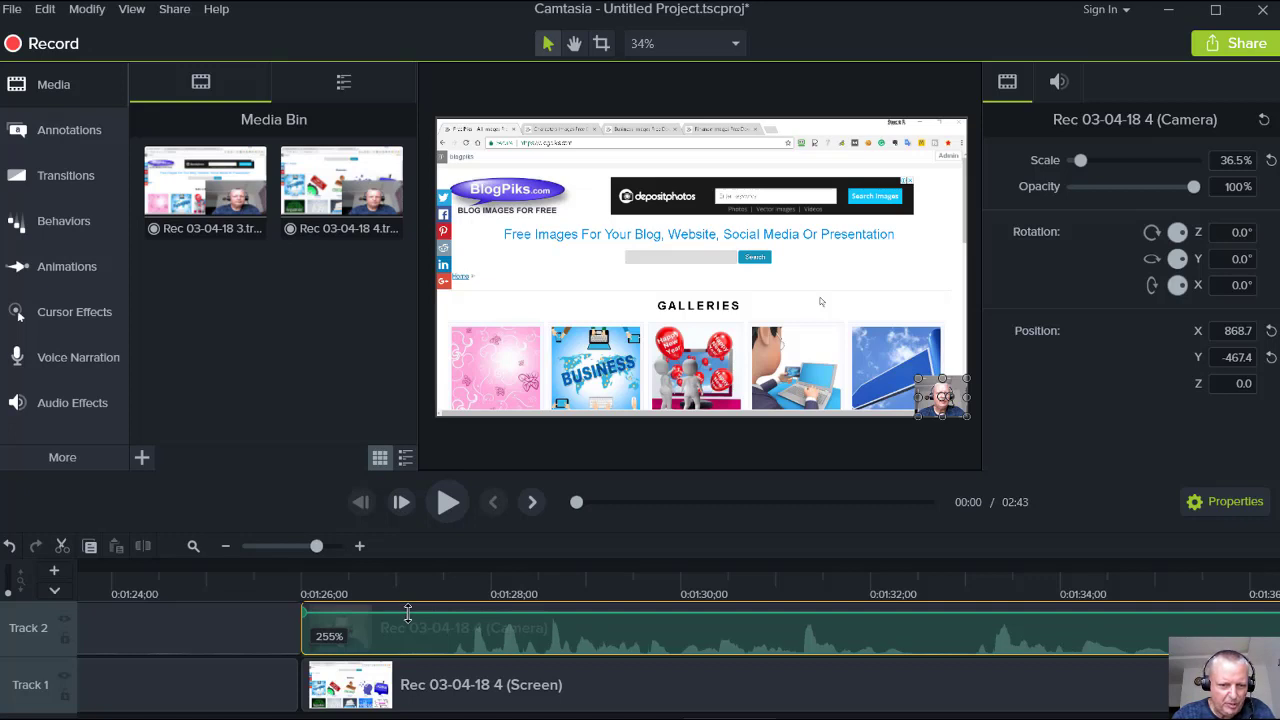
left_click_drag(407, 612, 412, 611)
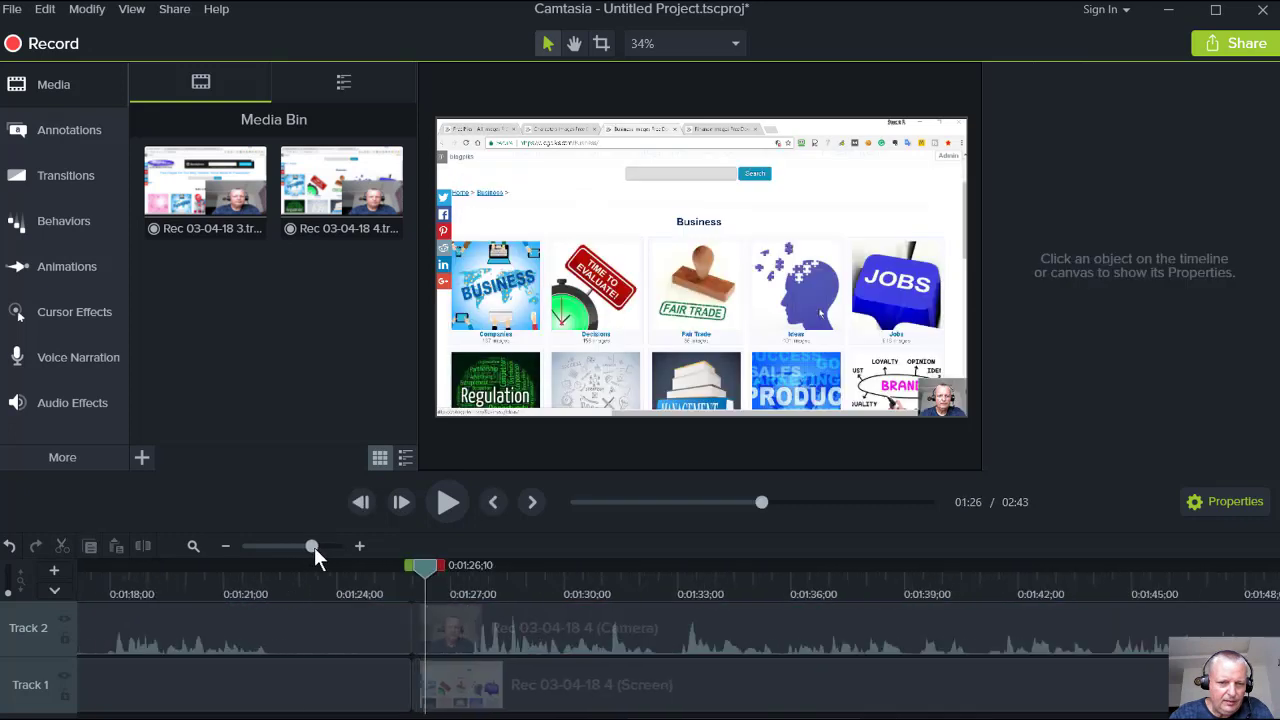
Play the edited timeline from the start to about 0:00:17;29 to look for a passage to remove.
left_click_drag(314, 547, 322, 541)
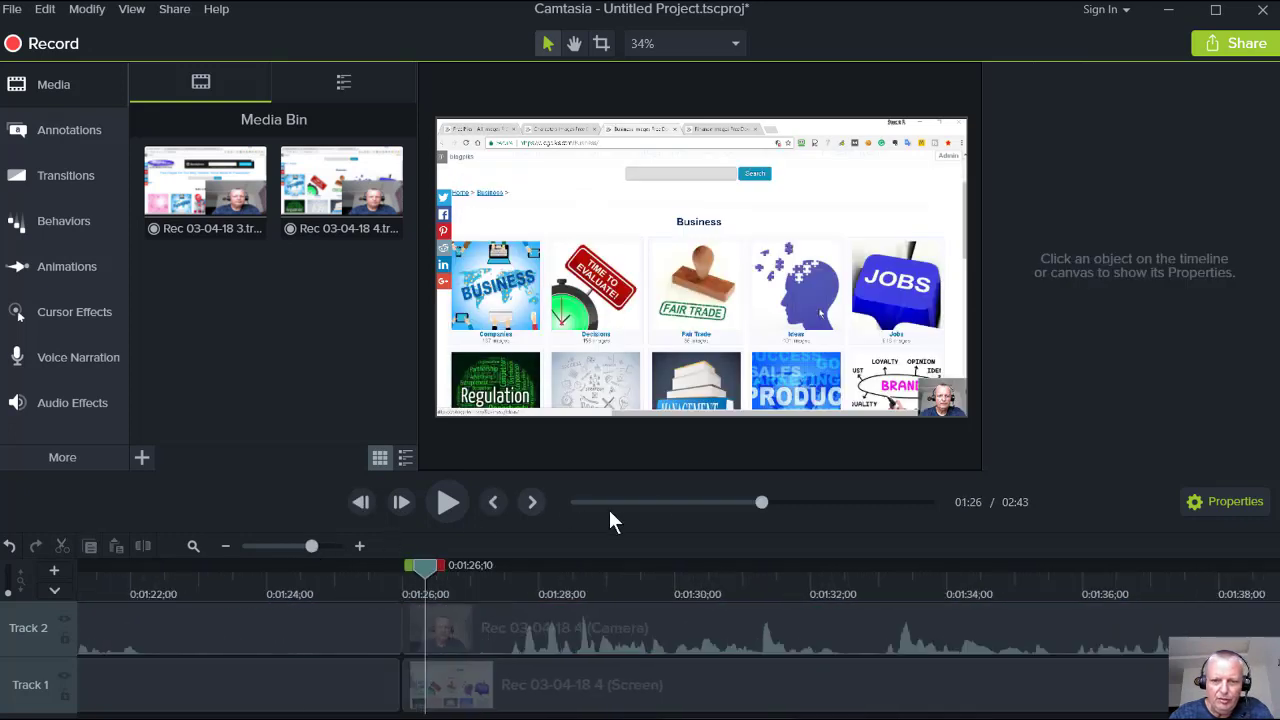
left_click_drag(762, 502, 513, 521)
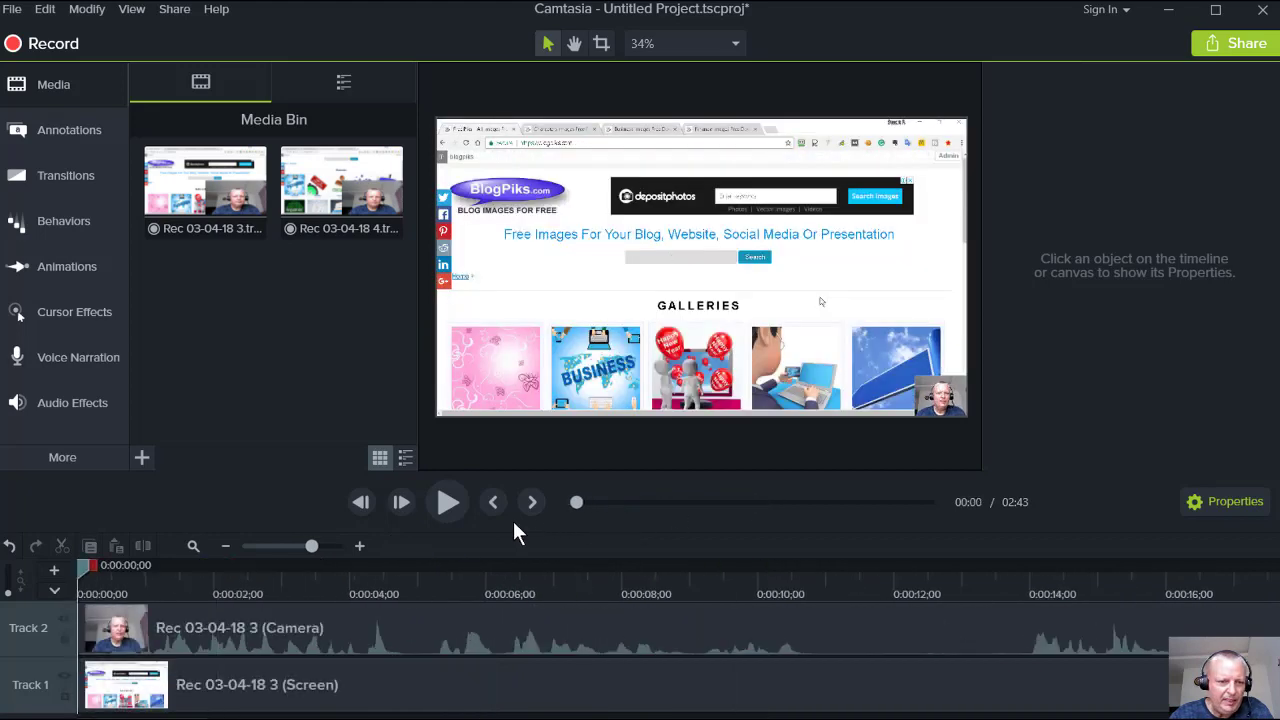
left_click(445, 504)
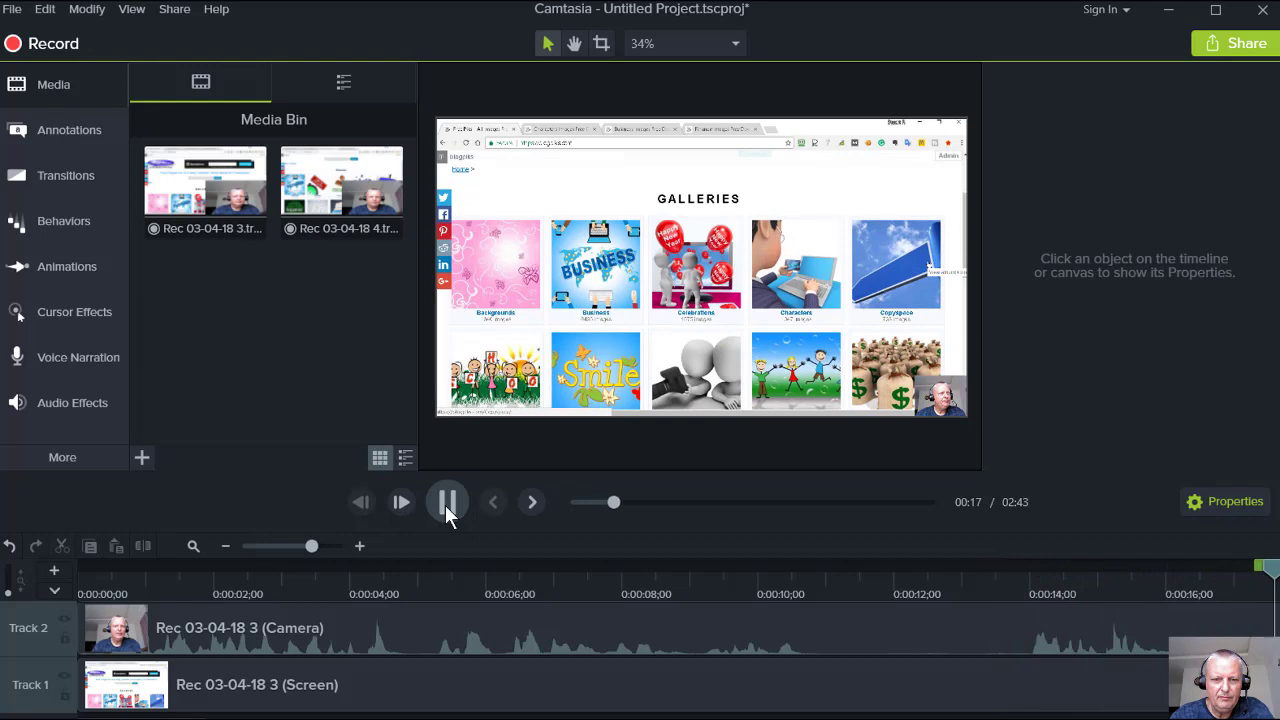
left_click(445, 505)
Replay the passage from 0:00:14;03 to 0:00:20;17 to find where the unwanted speech begins and ends.
left_click_drag(311, 545, 319, 545)
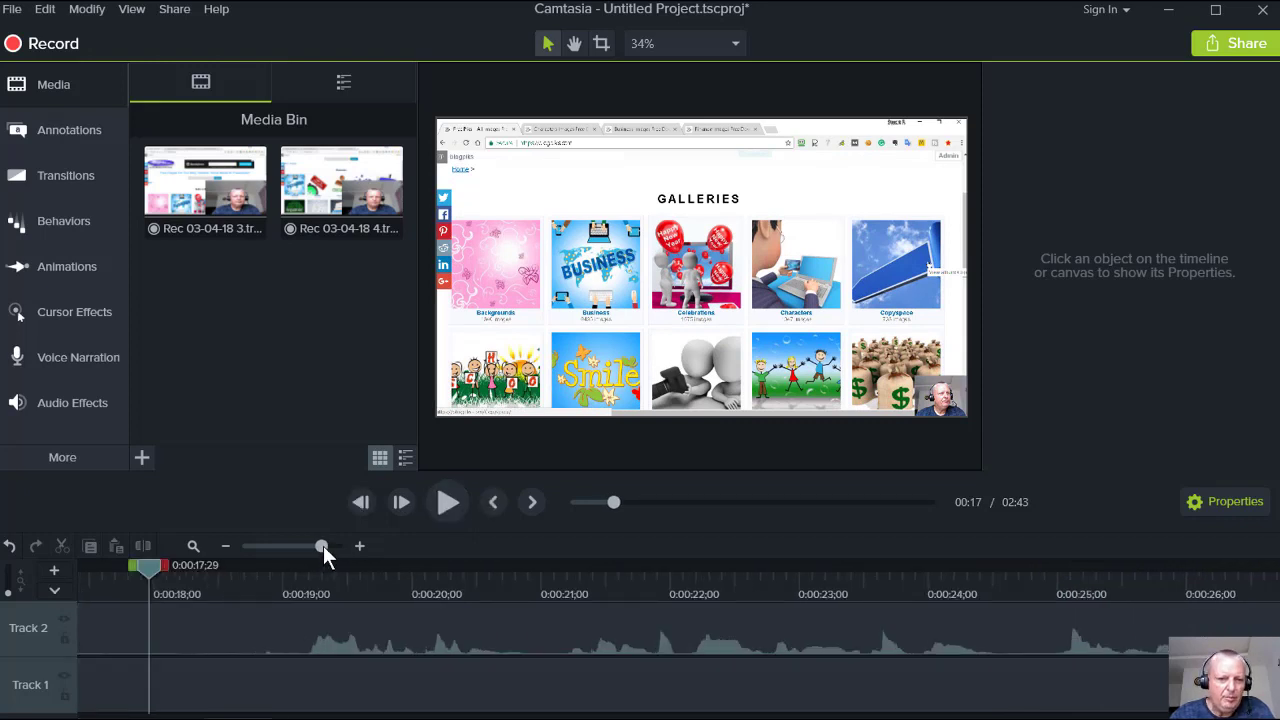
left_click_drag(318, 545, 310, 545)
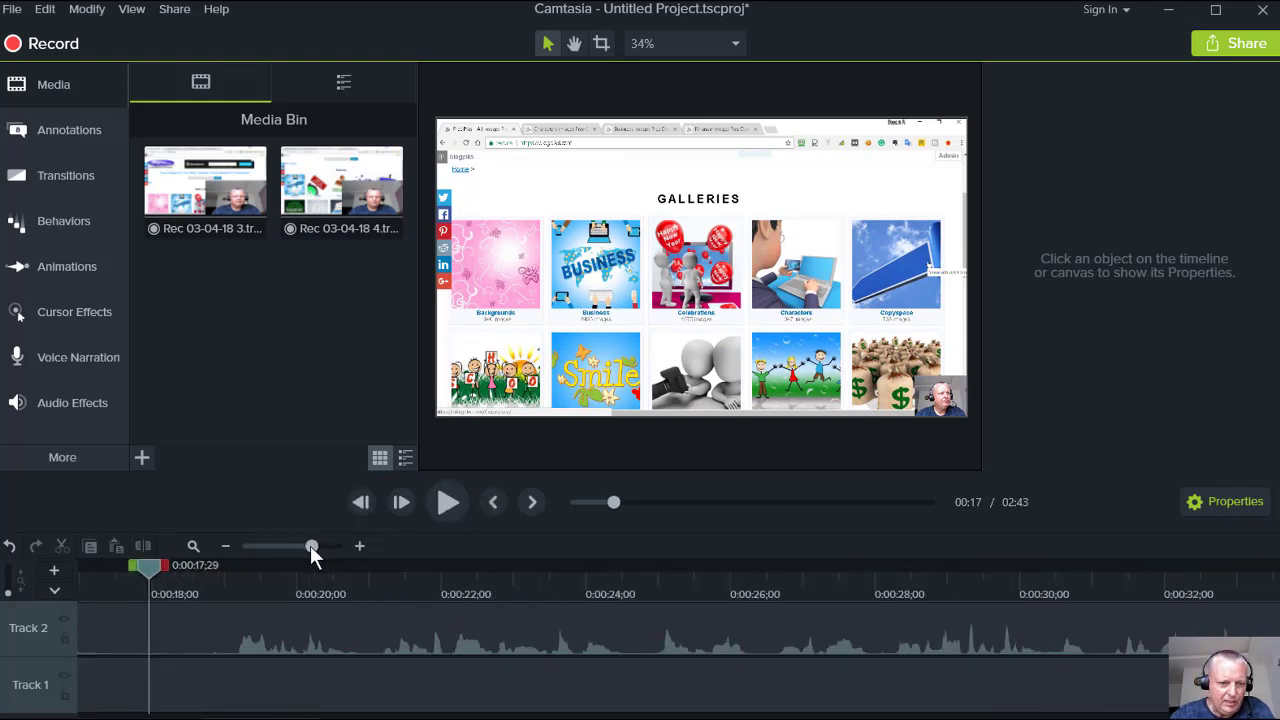
left_click_drag(327, 718, 275, 716)
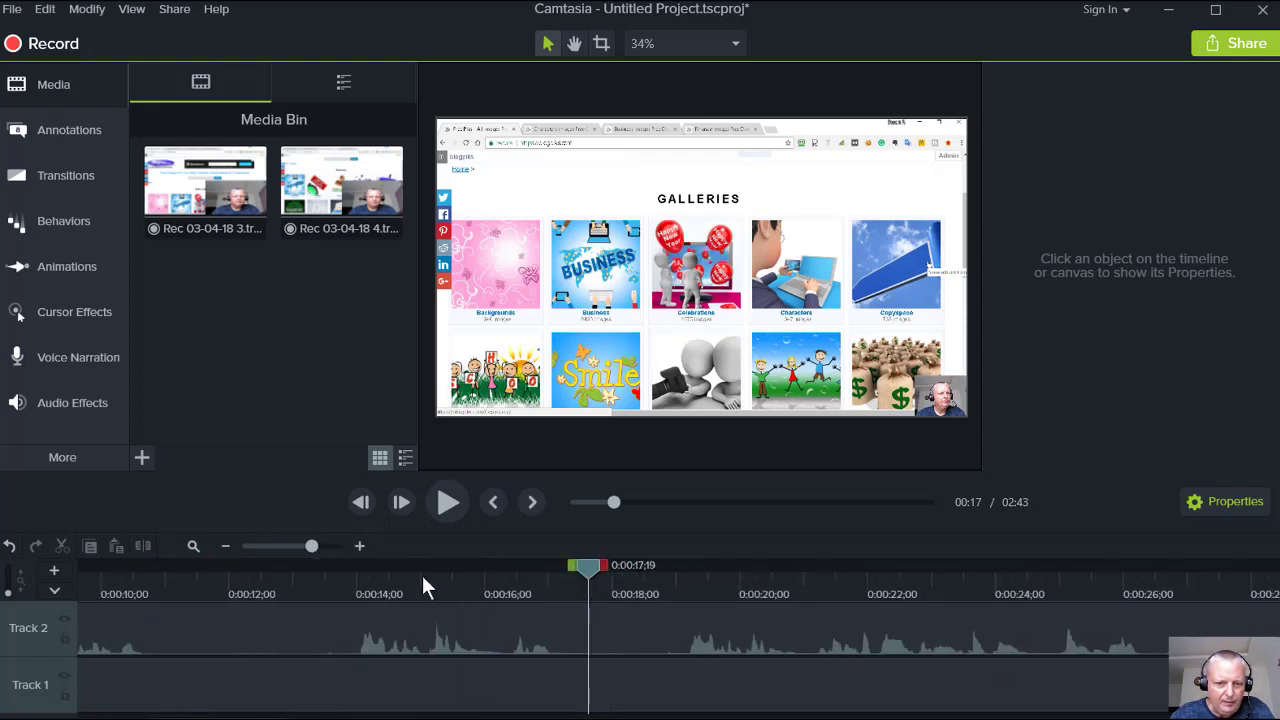
left_click(352, 590)
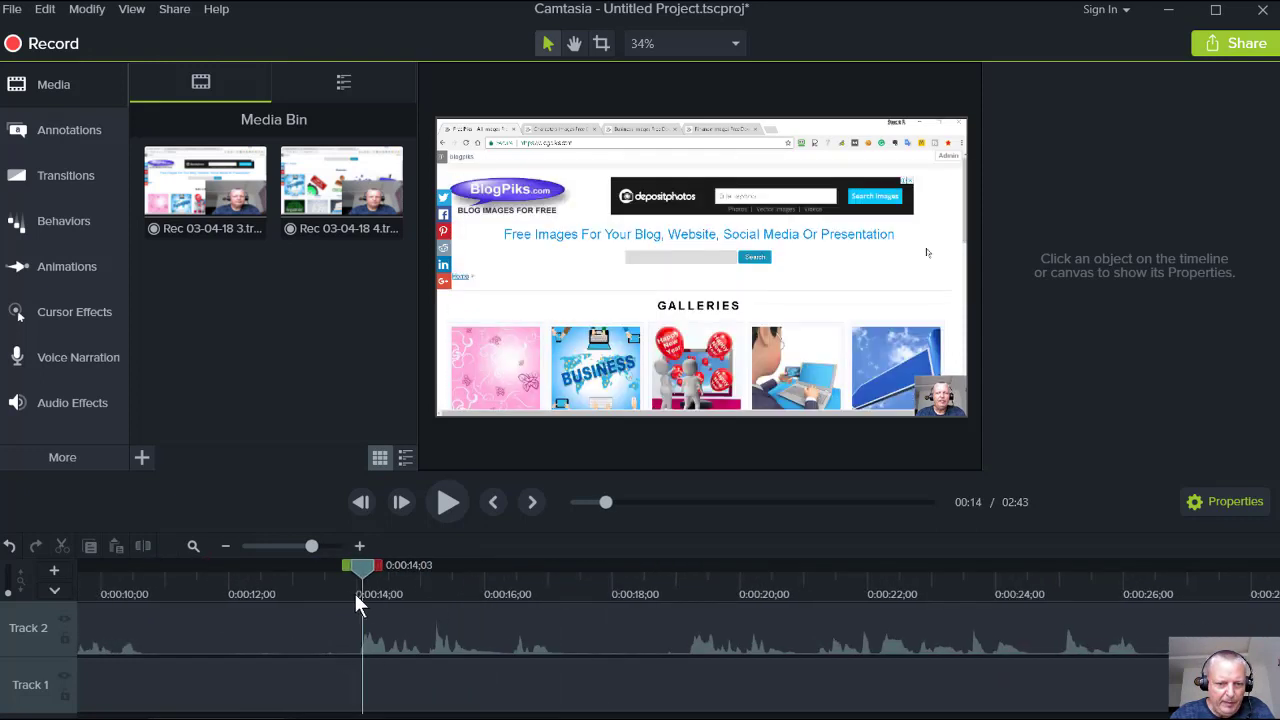
left_click(446, 499)
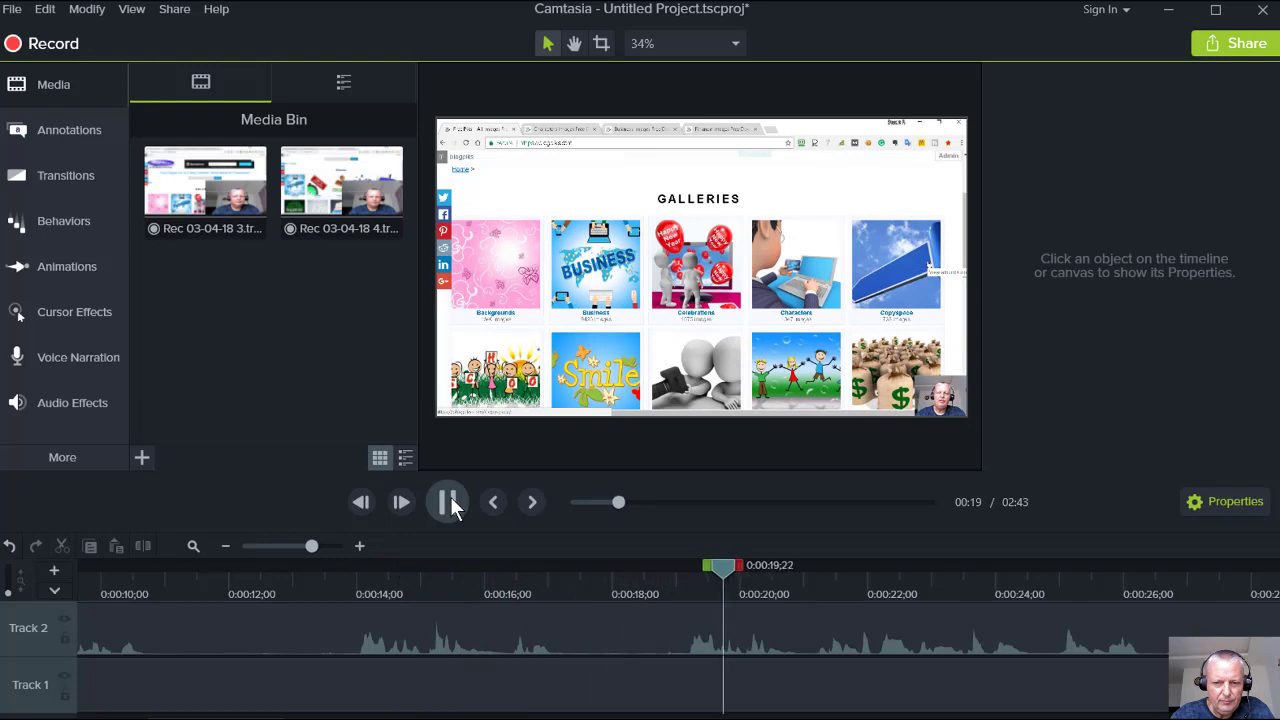
left_click(450, 500)
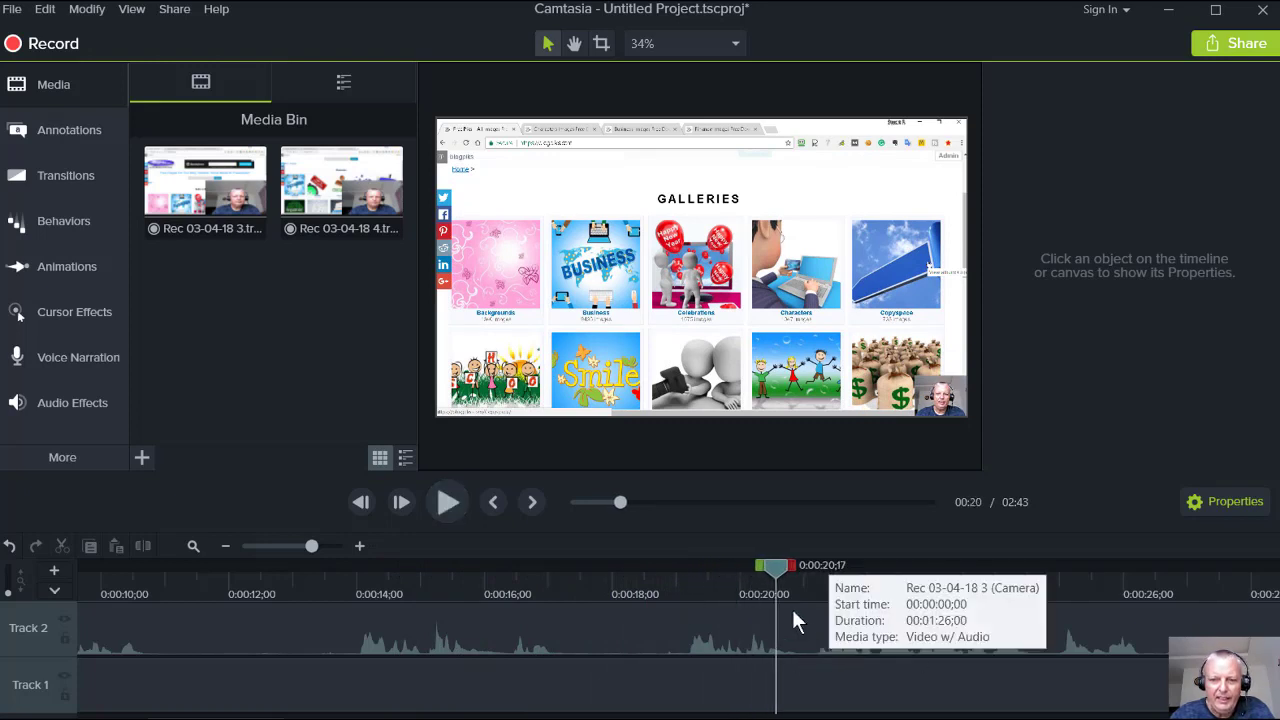
Cut the range from 0:00:13;11 to just before speech resumes at about 0:00:19 out of both tracks.
left_click_drag(774, 568, 715, 586)
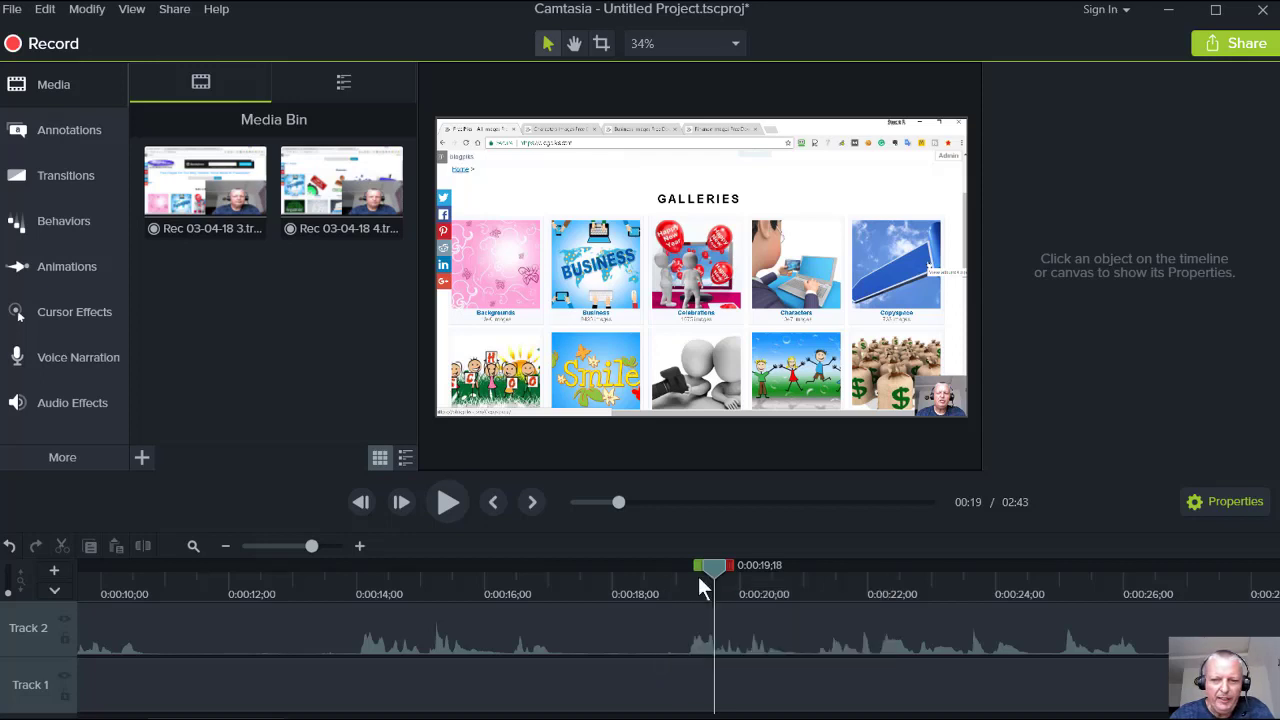
left_click_drag(711, 568, 661, 571)
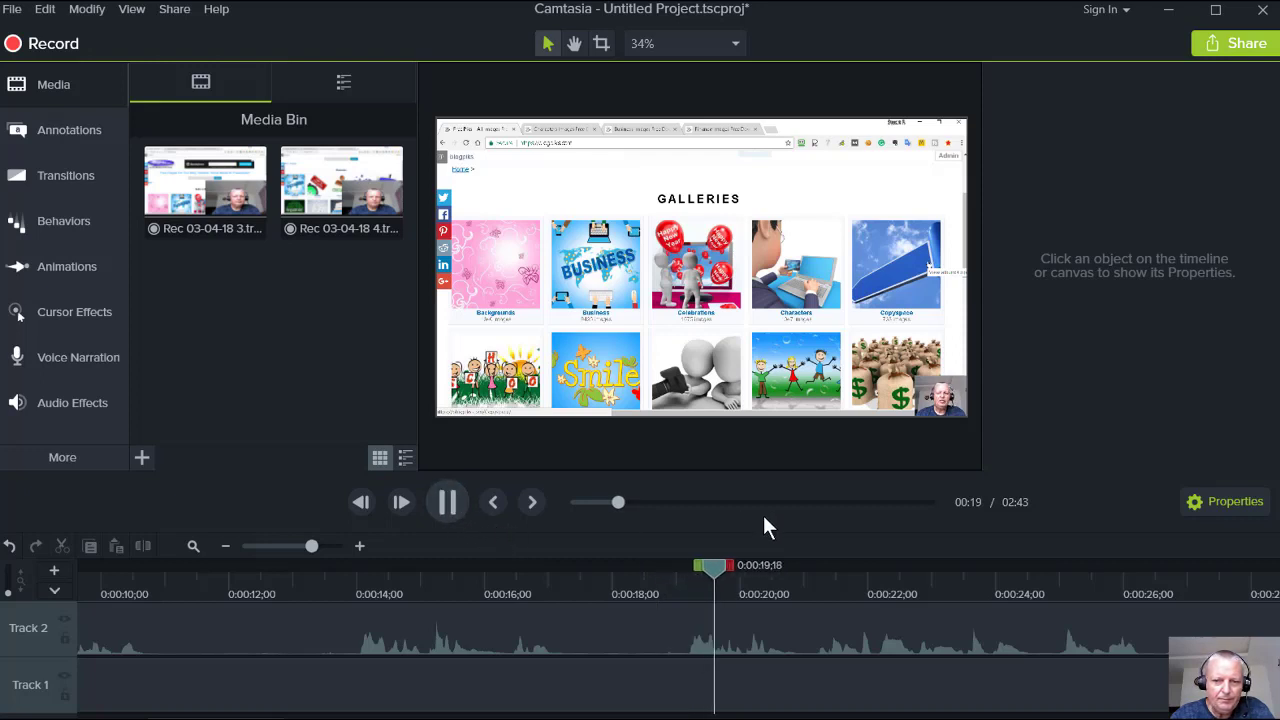
left_click_drag(722, 564, 683, 567)
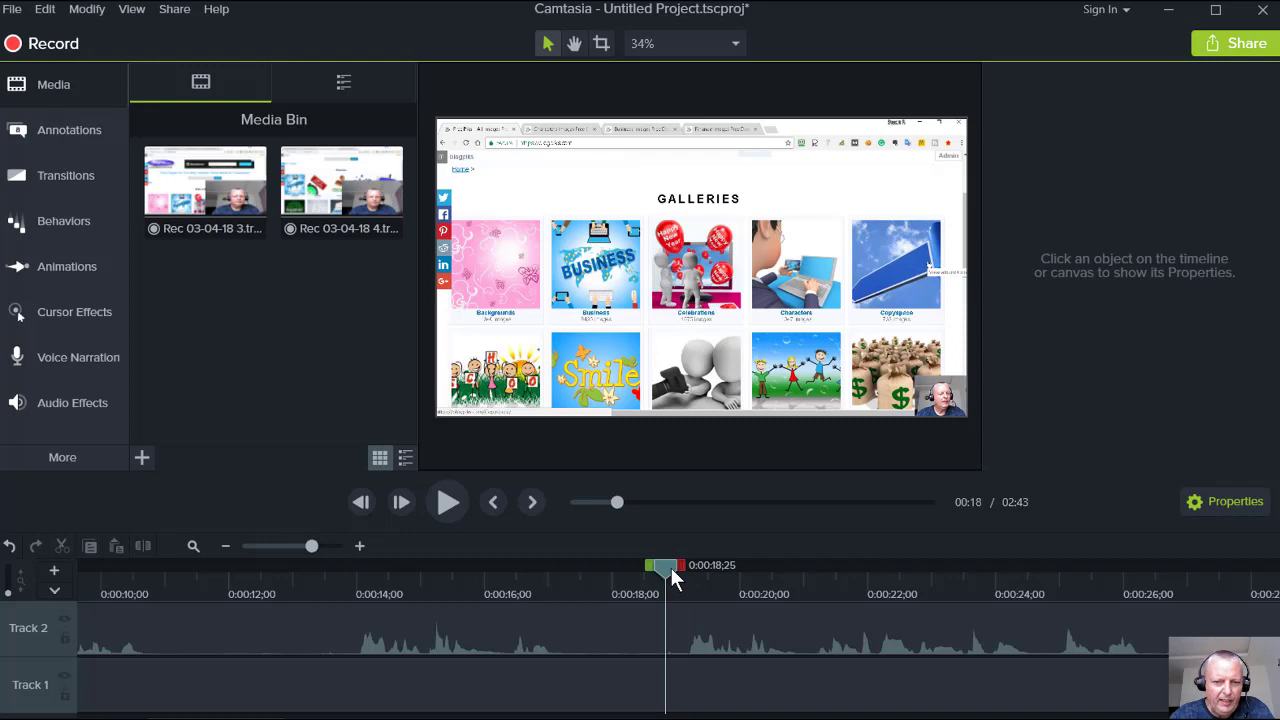
left_click_drag(670, 567, 372, 645)
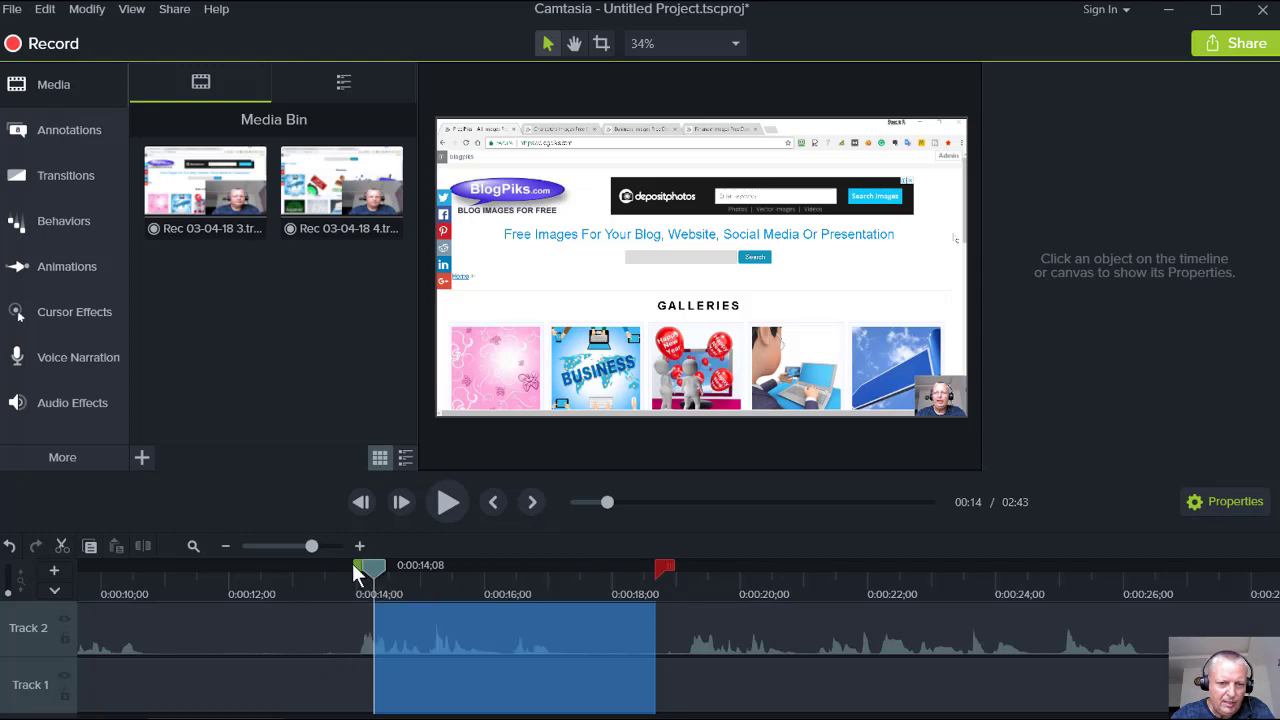
left_click_drag(352, 565, 296, 568)
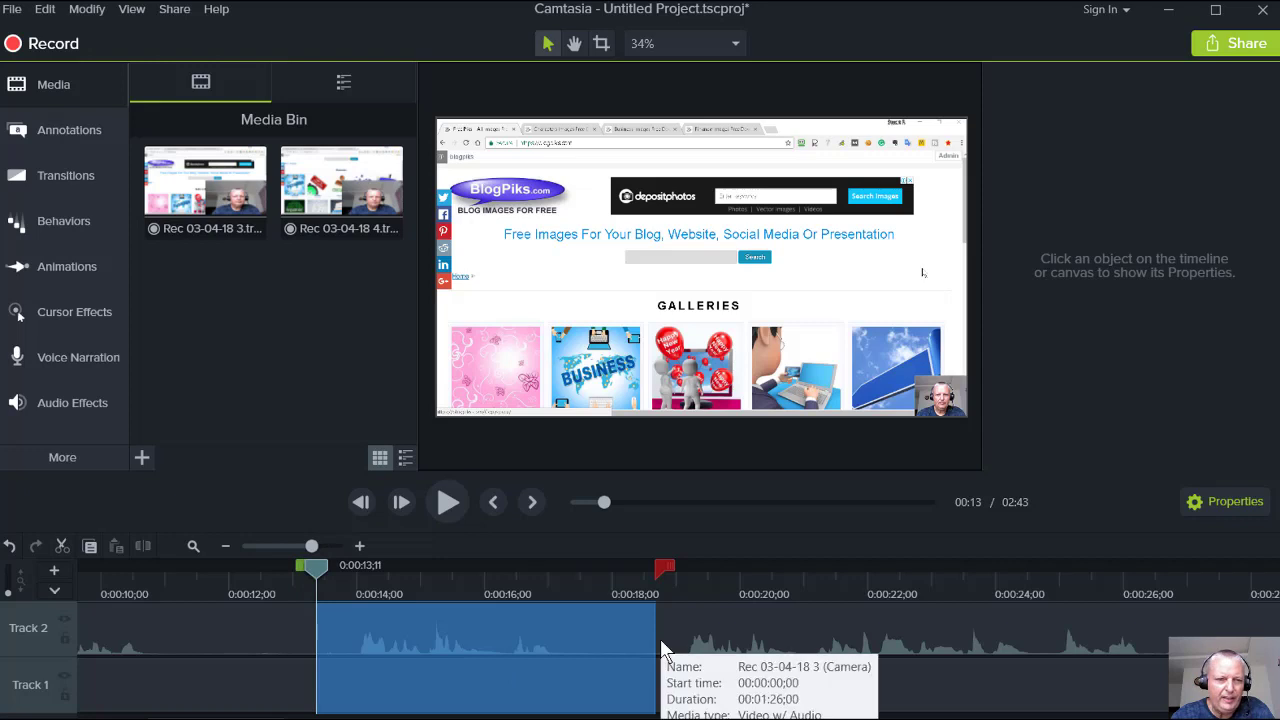
left_click(61, 546)
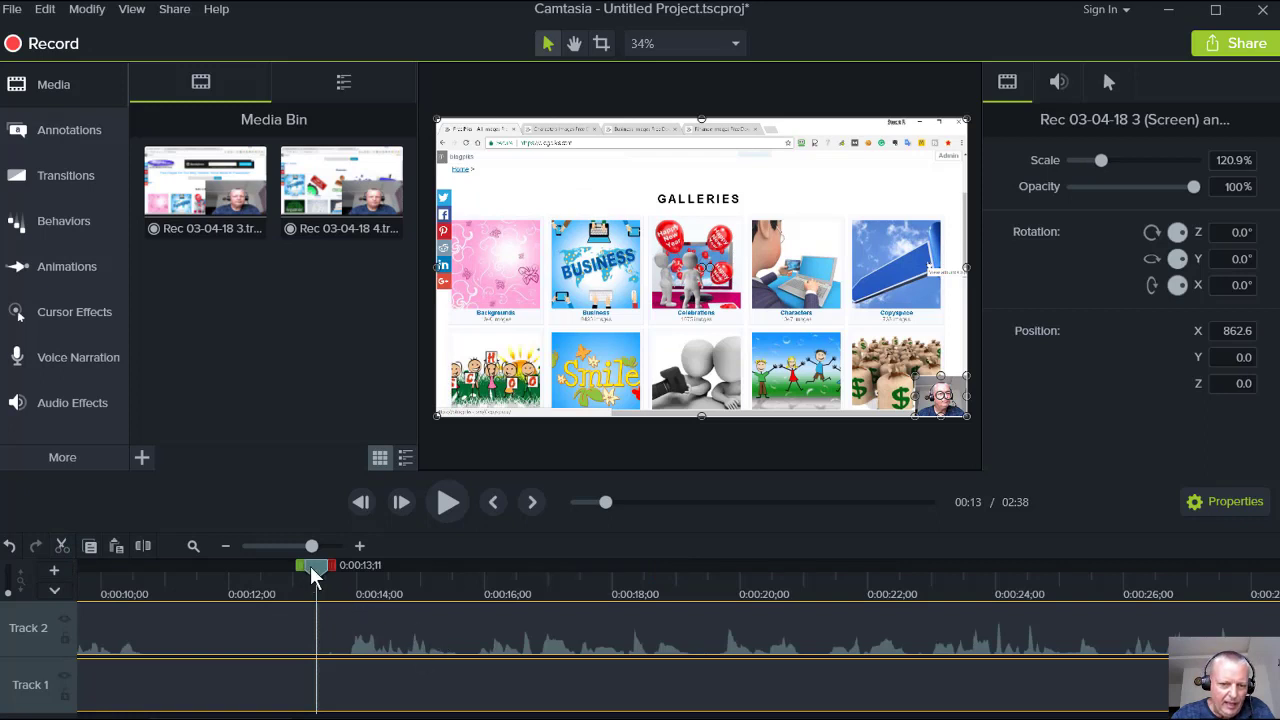
Replay across the join at 0:00:13;11, starting from about 0:00:11;25, to check how the cut sounds.
left_click_drag(310, 566, 417, 568)
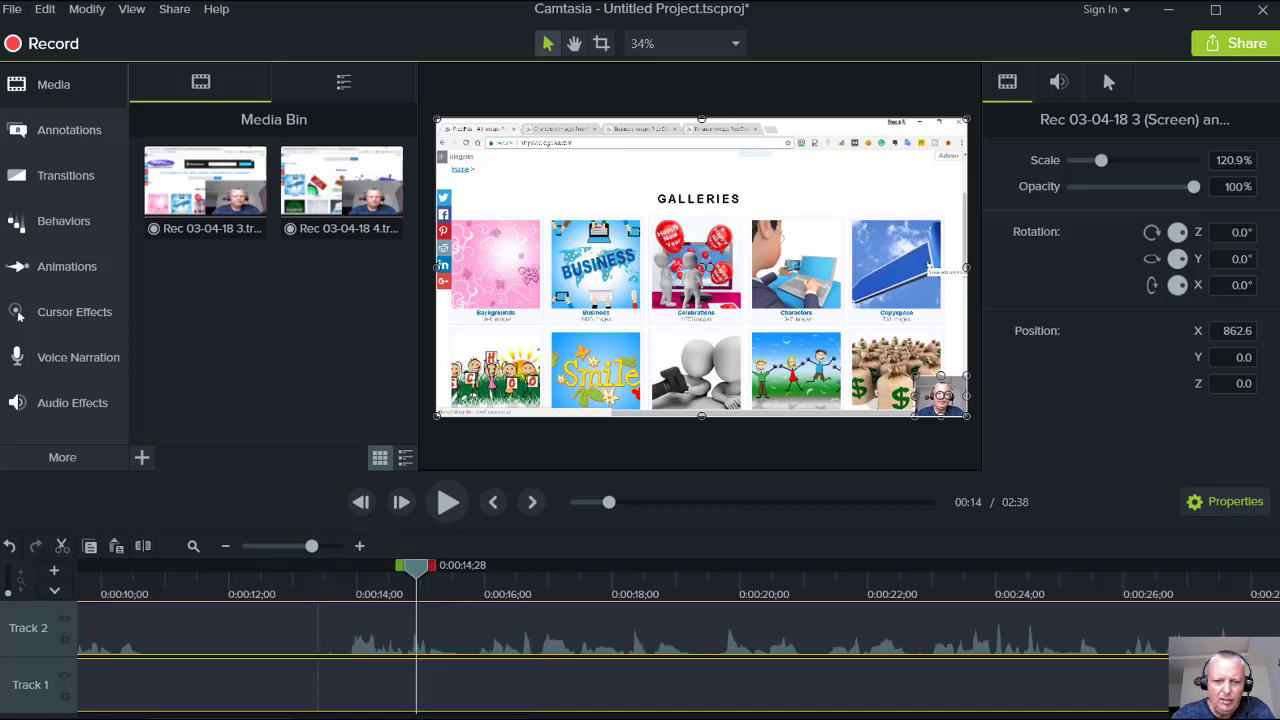
left_click_drag(274, 717, 242, 717)
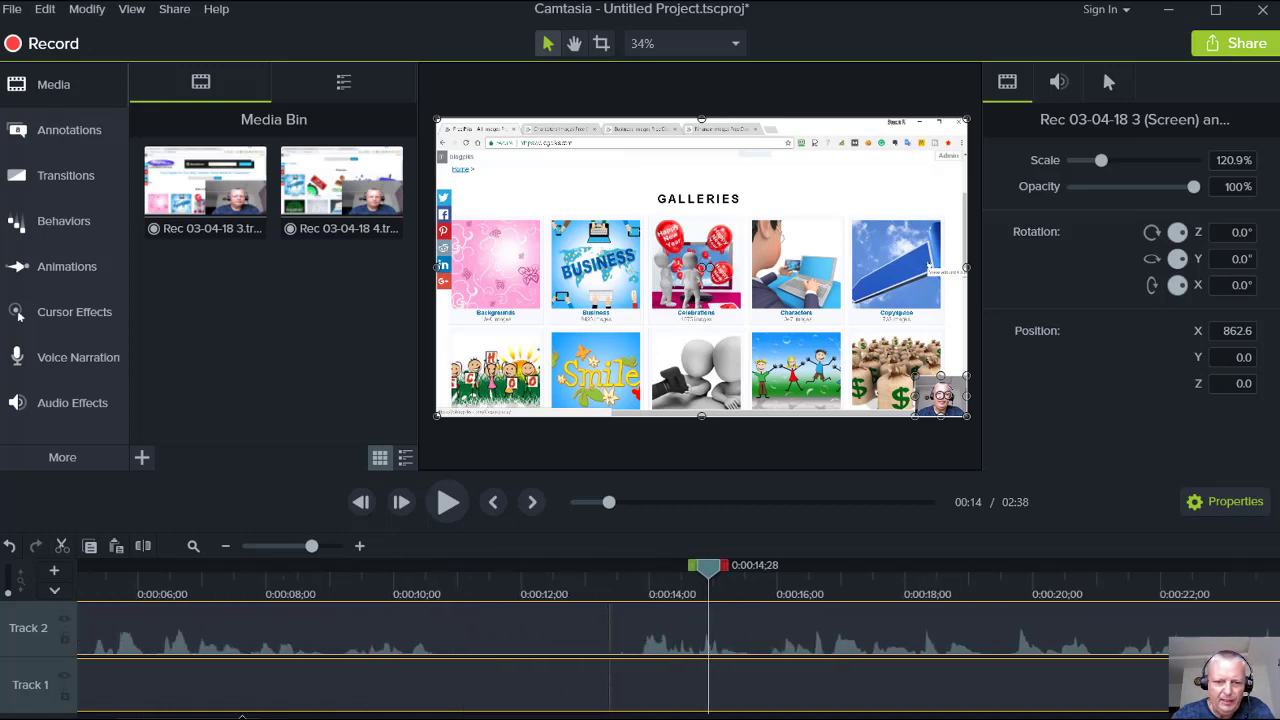
left_click(240, 577)
left_click(445, 503)
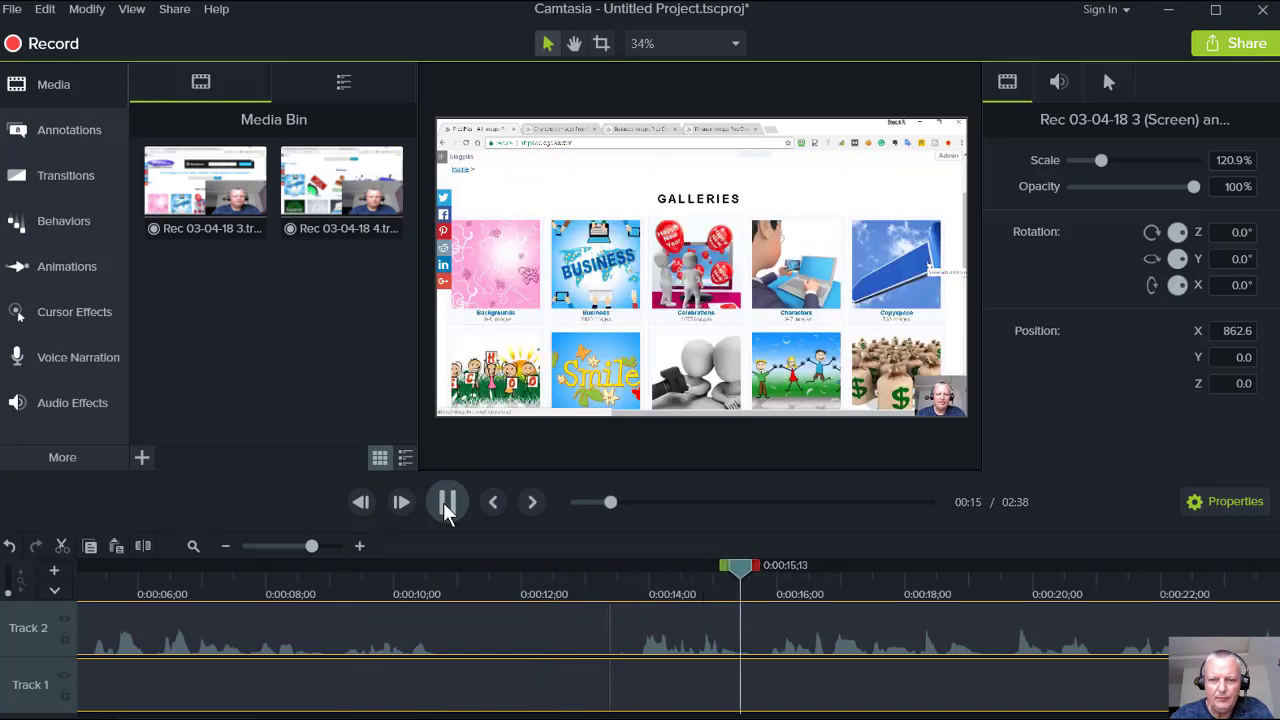
left_click(446, 505)
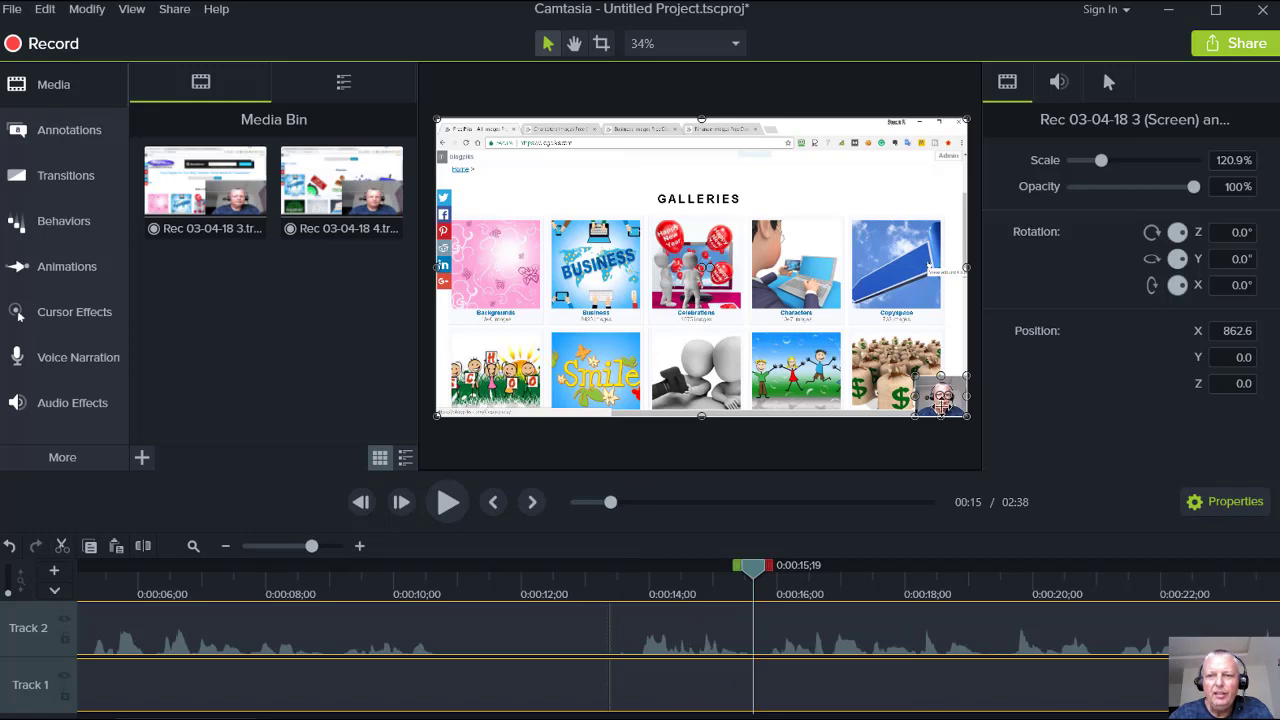
left_click(510, 583)
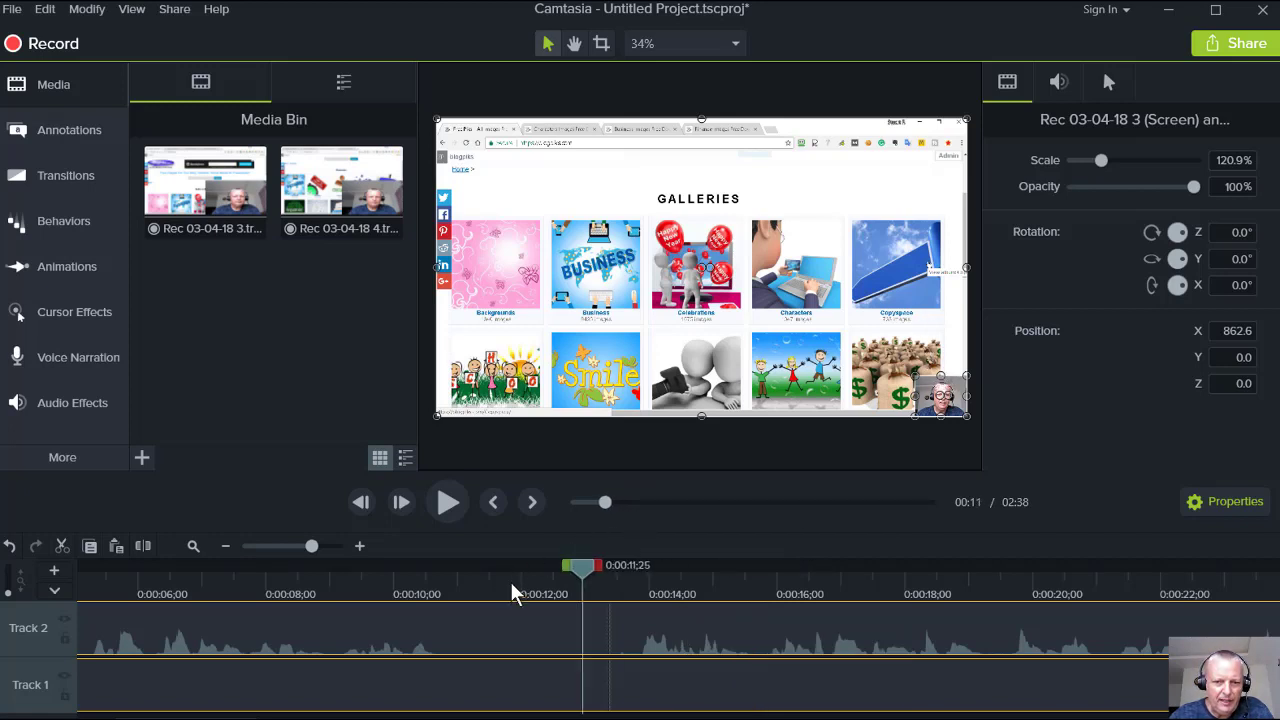
left_click(831, 390)
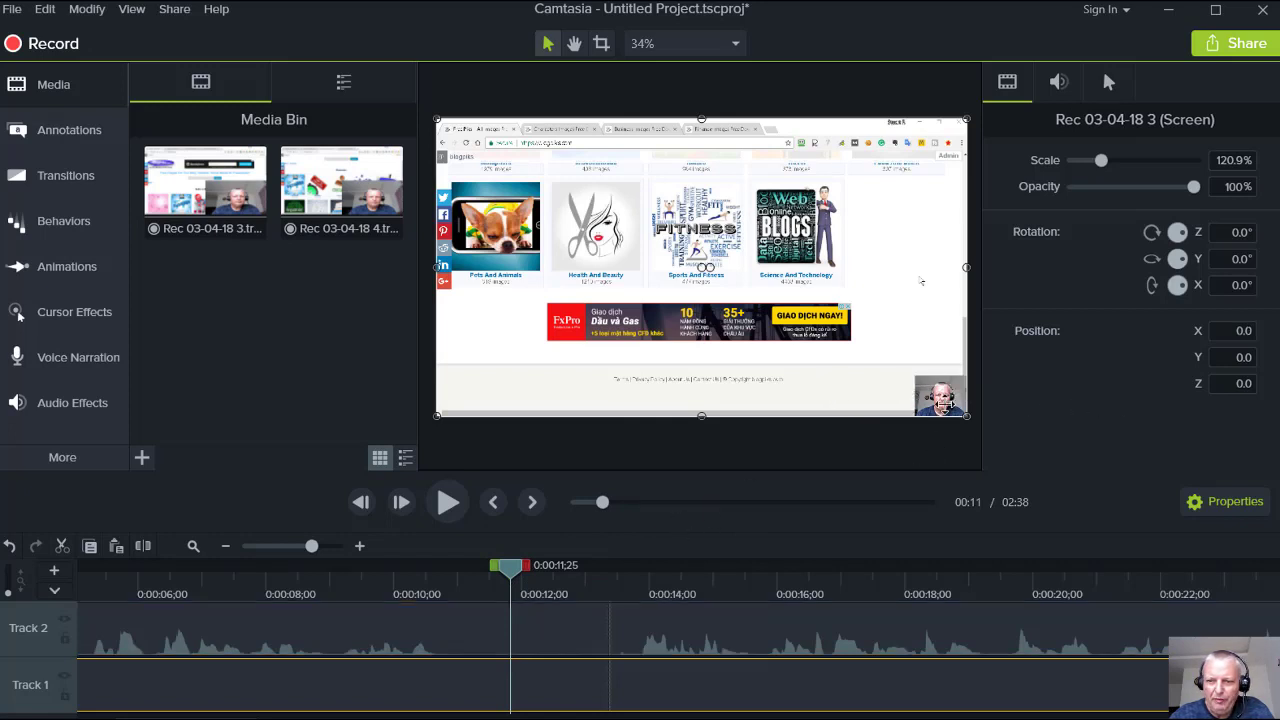
left_click(447, 503)
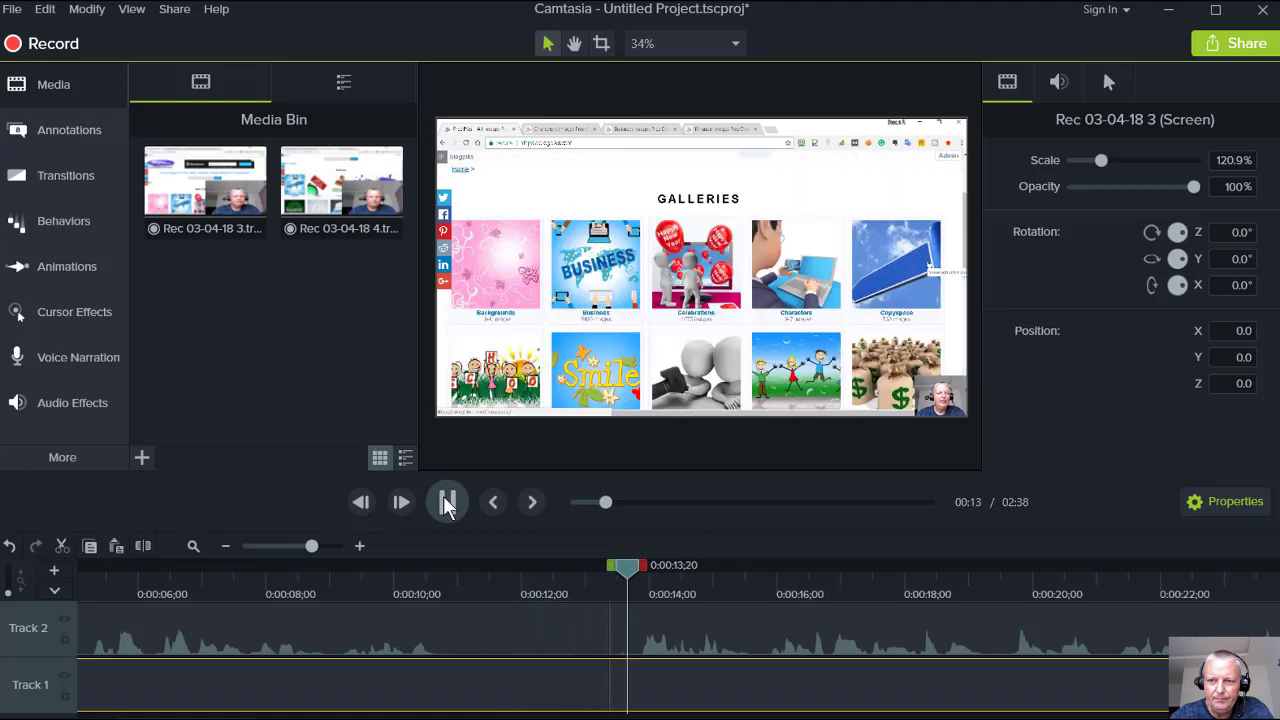
left_click(447, 503)
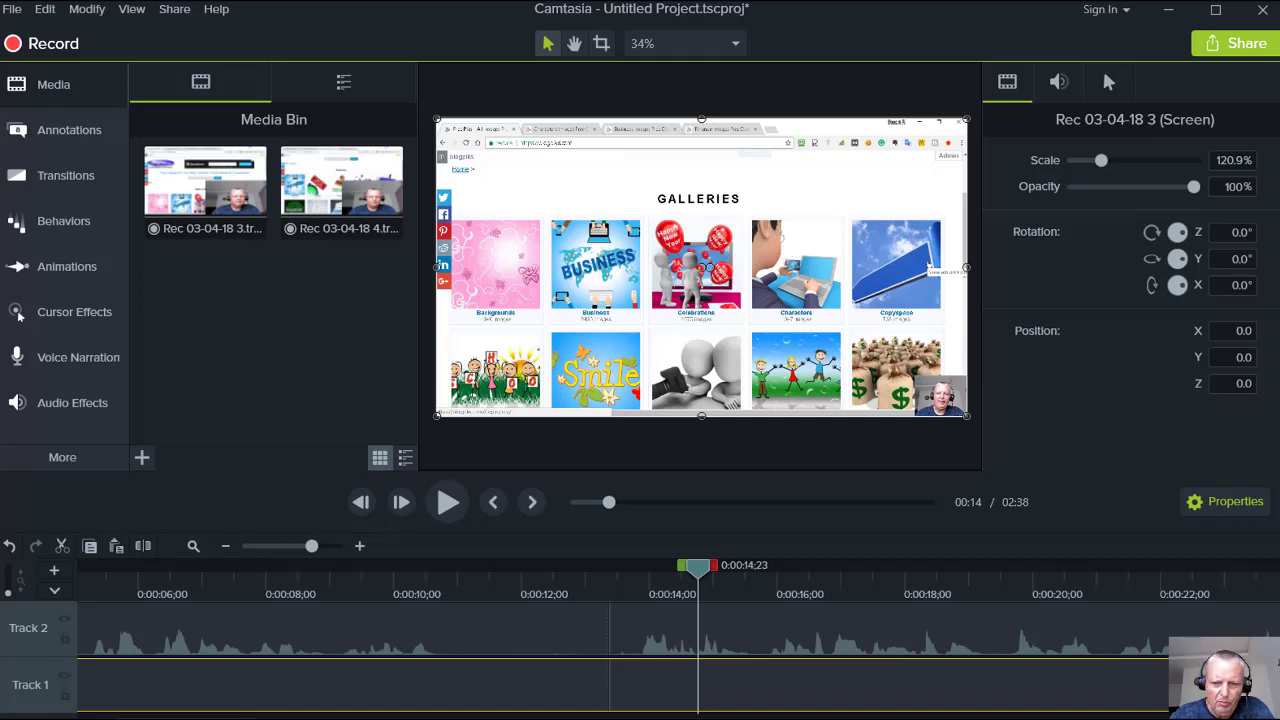
Play the timeline from 0:00:14;23 to about 0:00:40;17 to look for the next passage to remove.
scroll(325, 713, "right", 5)
scroll(325, 713, "right", 2)
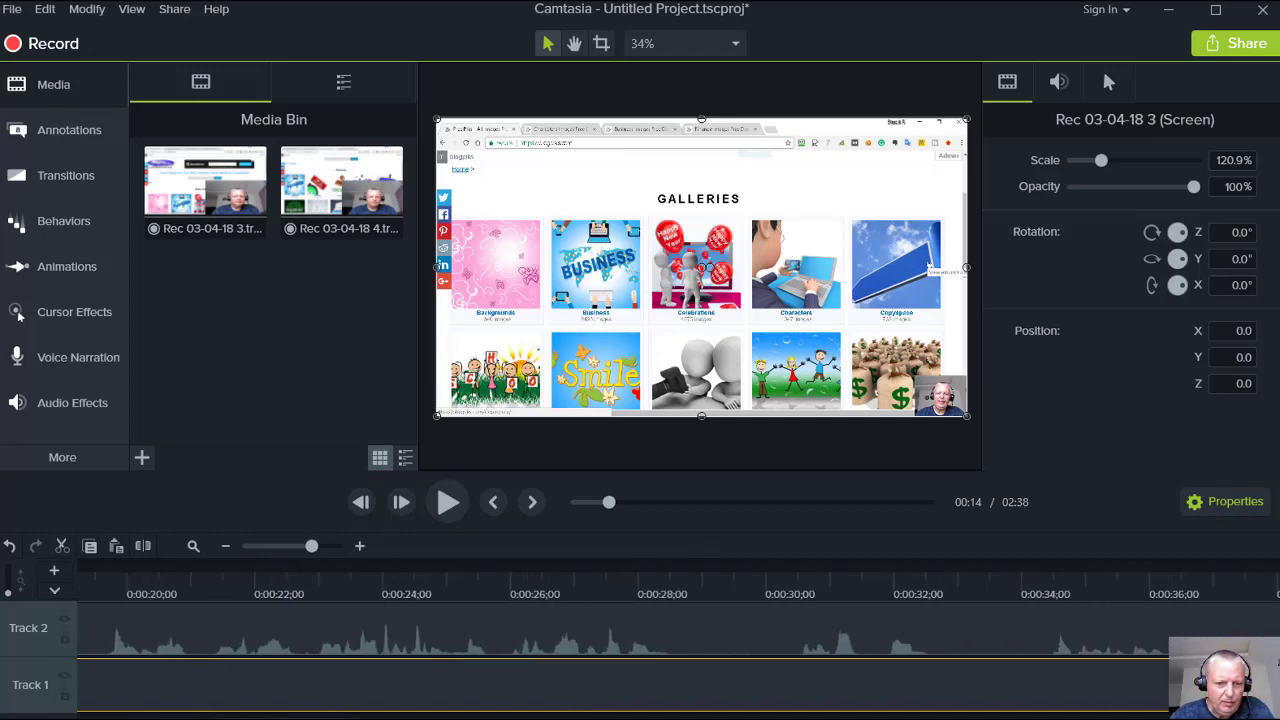
scroll(325, 713, "left", 3)
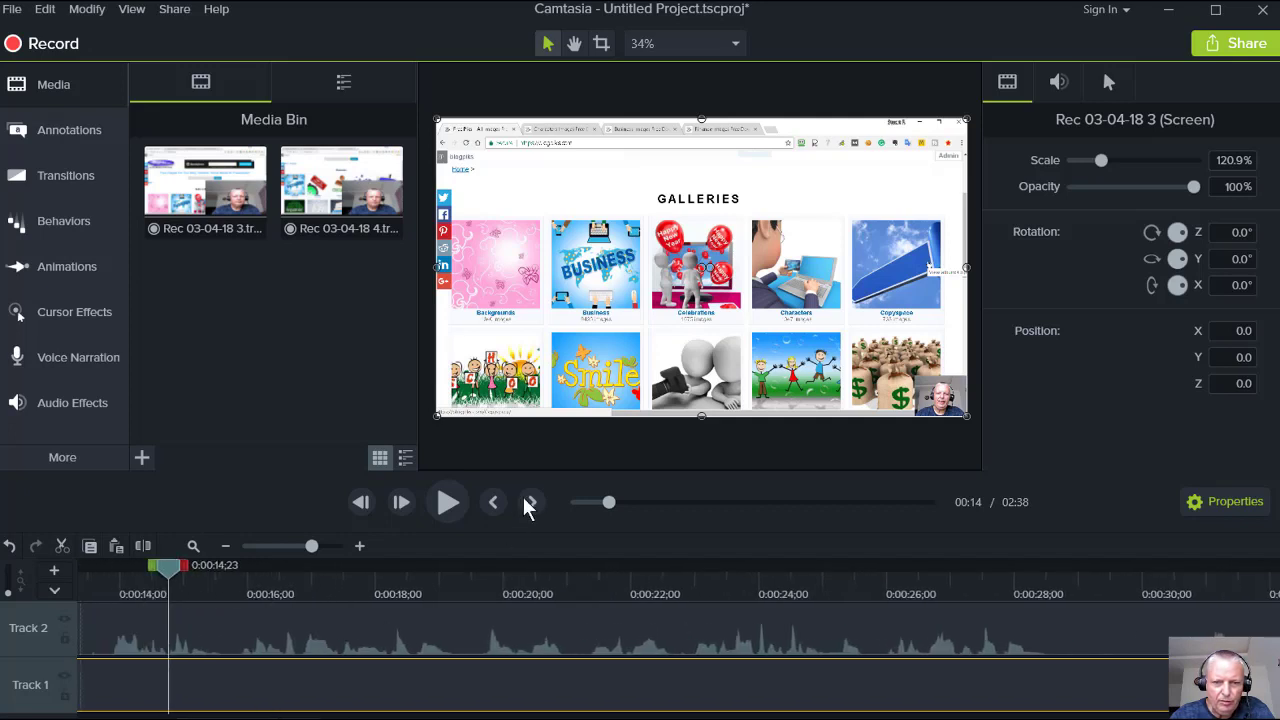
left_click(448, 502)
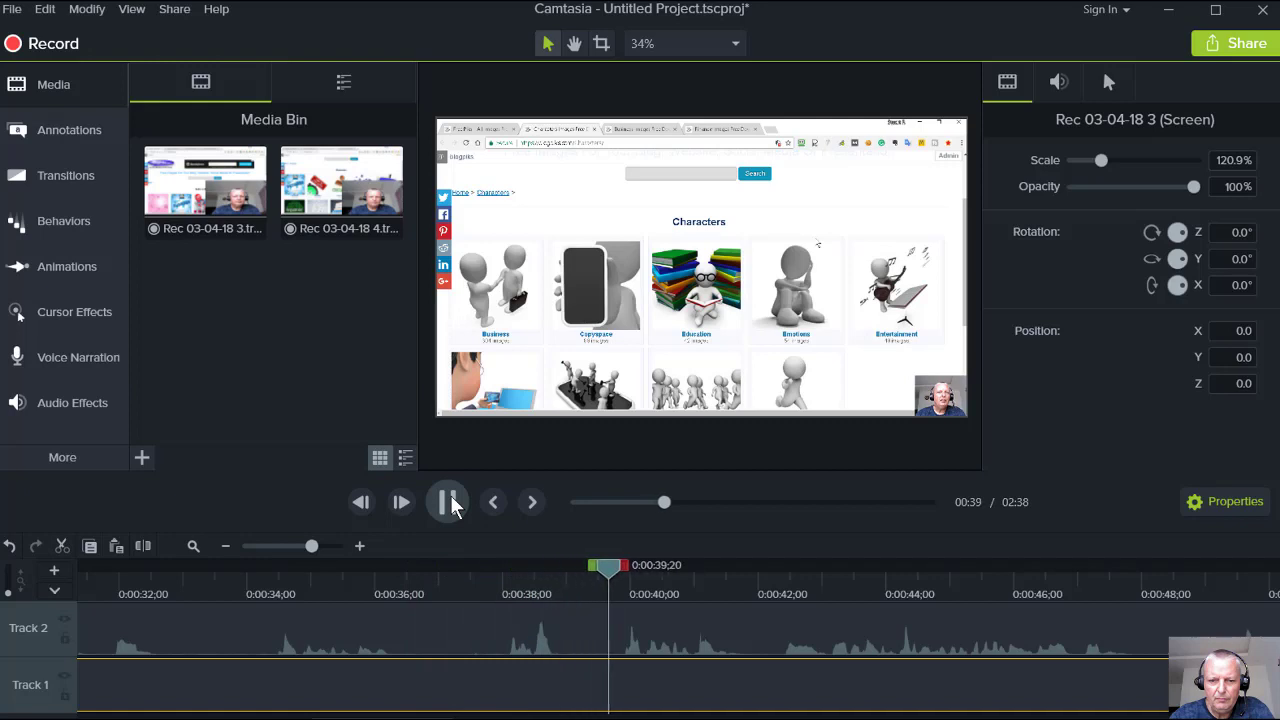
left_click(451, 498)
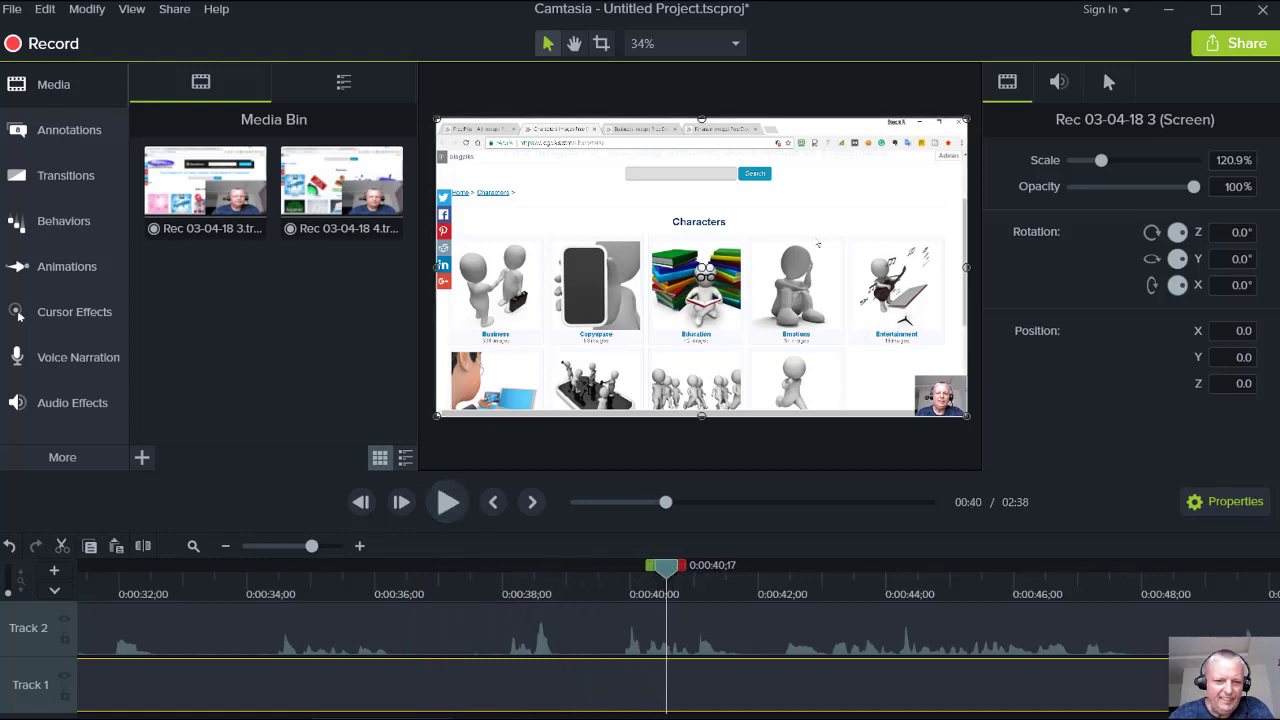
Select the quiet range from about 0:00:36;20 to 0:00:37;10, just before speech resumes.
scroll(845, 623, "up", 5)
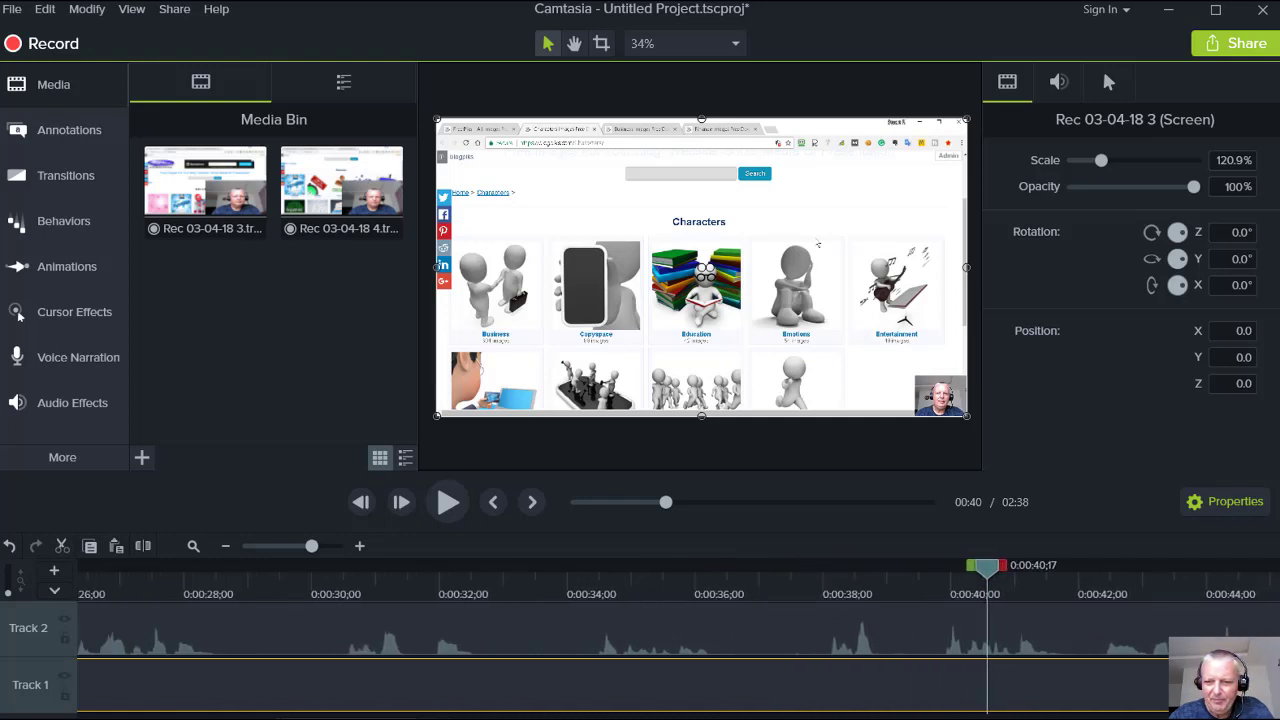
left_click_drag(1005, 578, 815, 590)
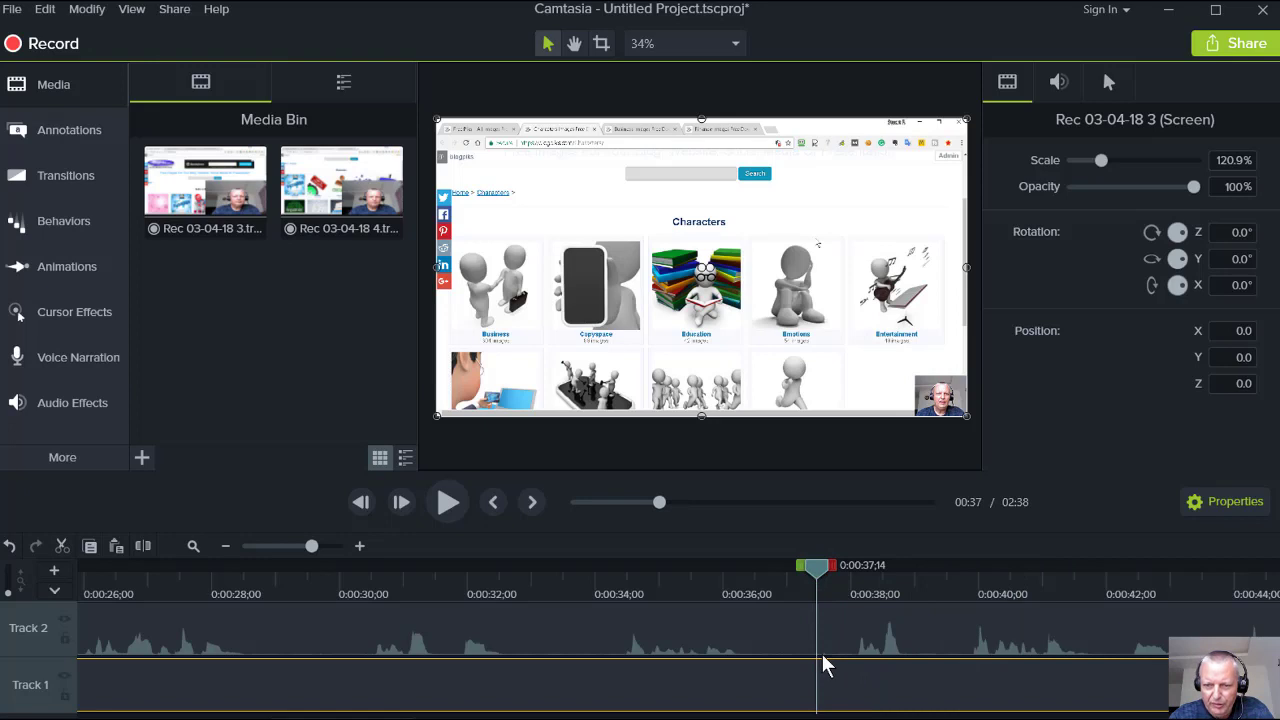
left_click_drag(815, 574, 752, 568)
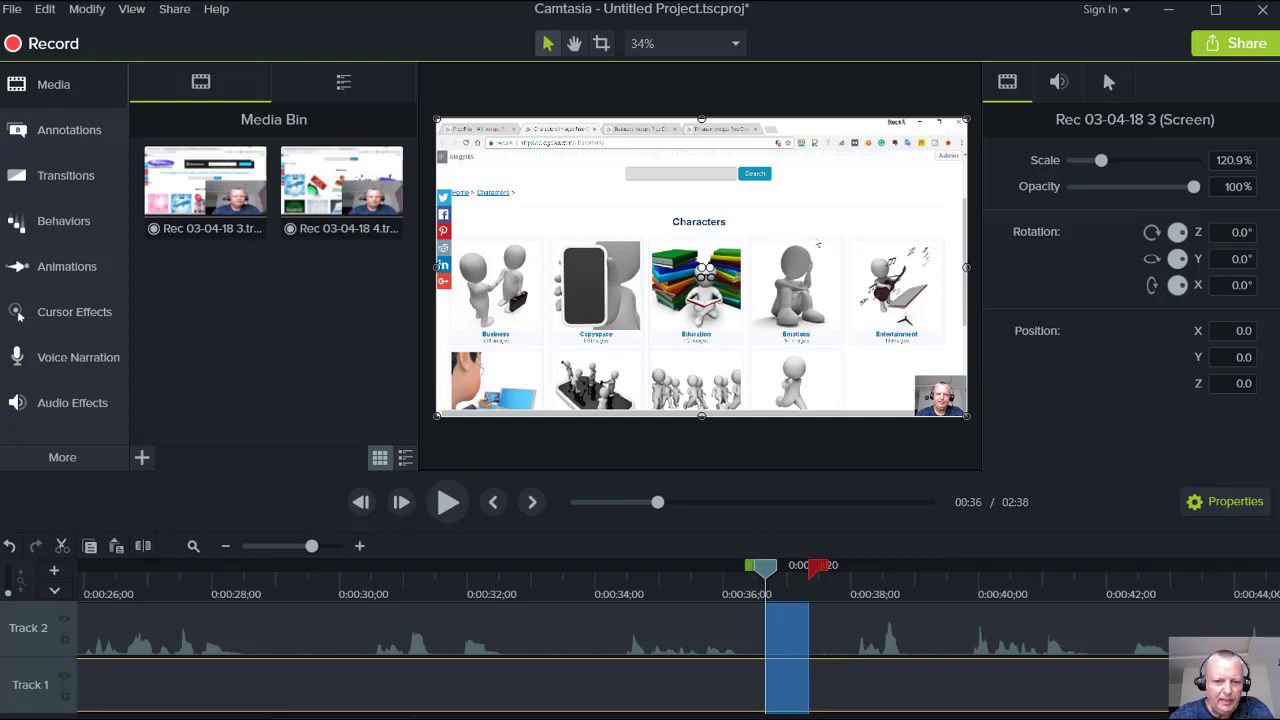
Replay from about 0:00:29;21, extend the selection's start back to 0:00:29;19 and cut the range out of both tracks.
scroll(678, 640, "left", 3)
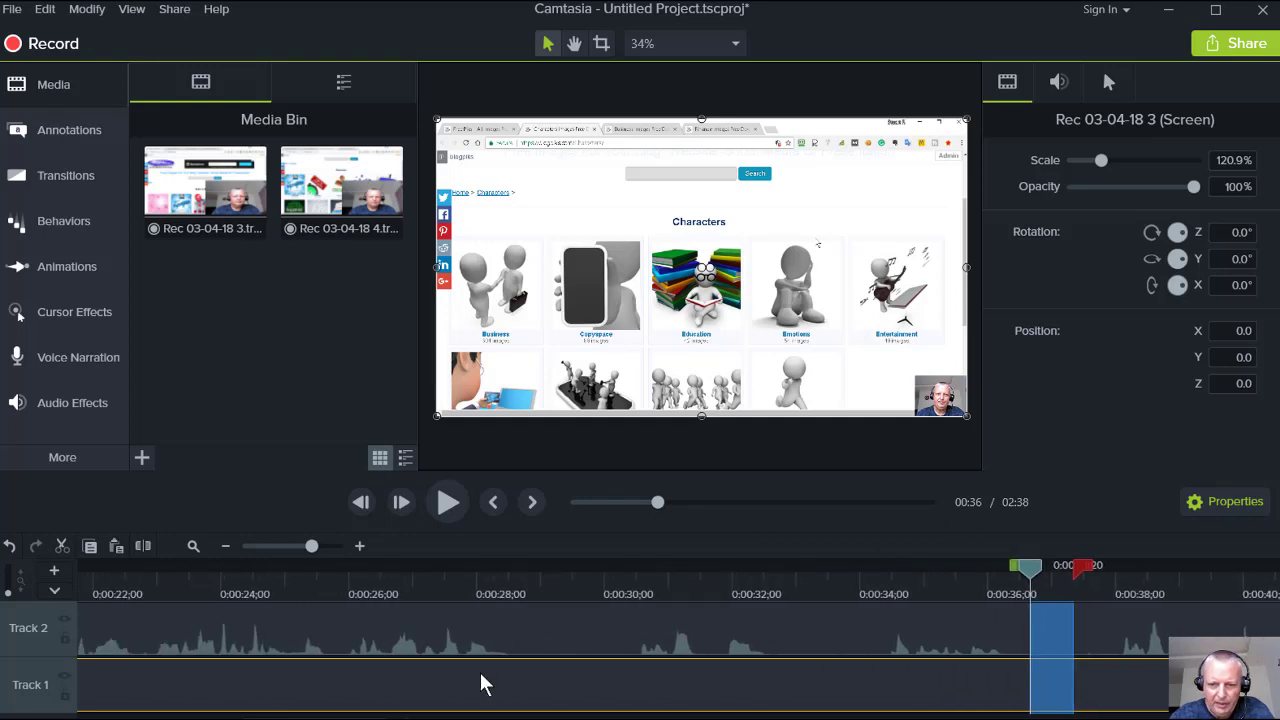
left_click(583, 592)
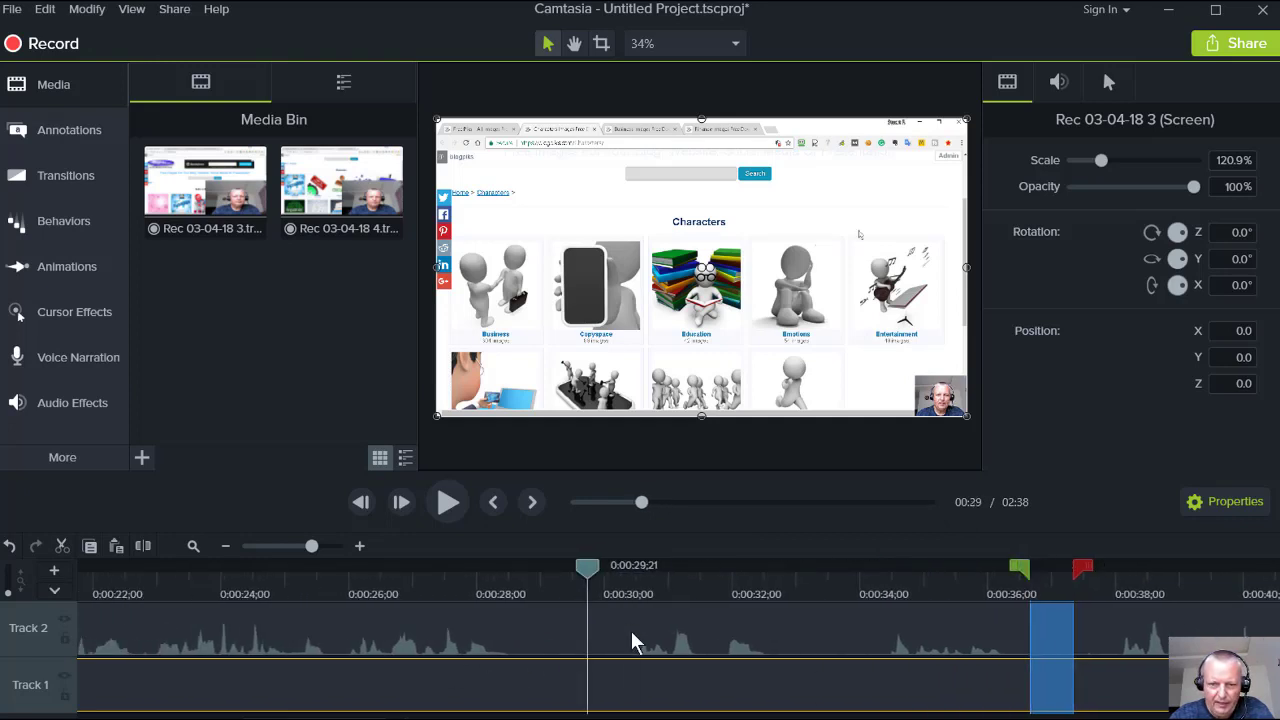
left_click(447, 502)
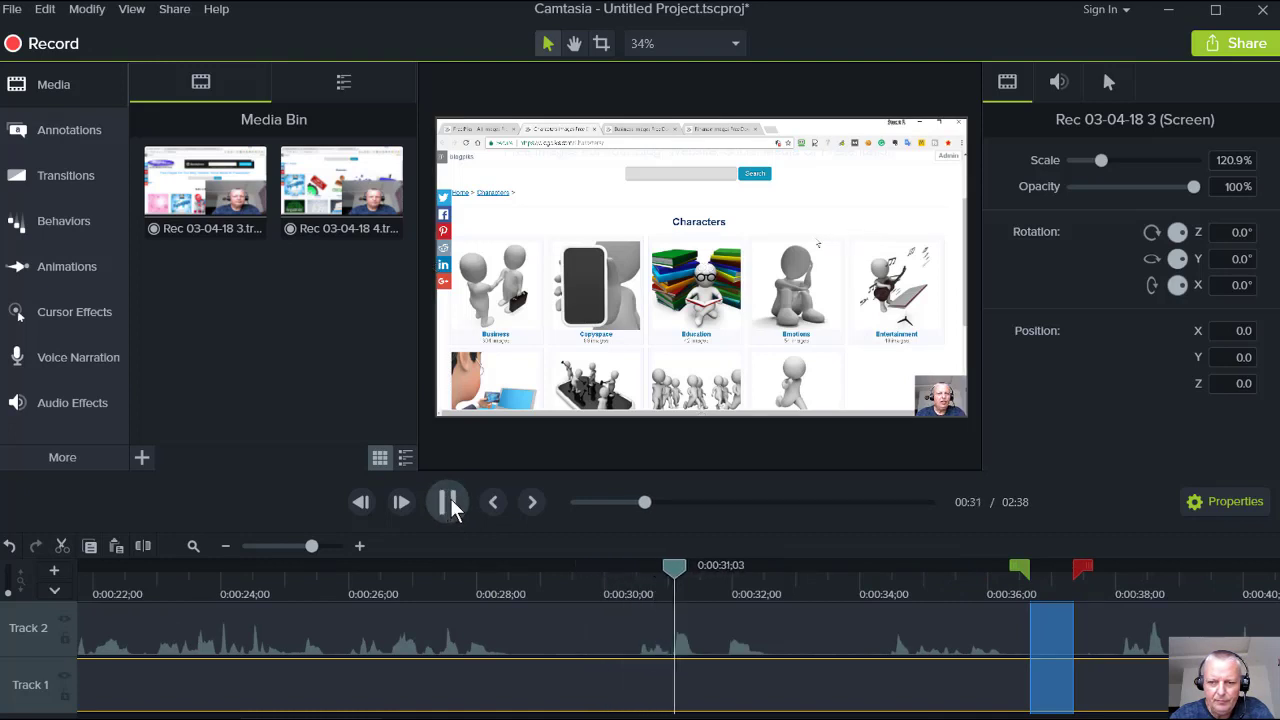
left_click(447, 502)
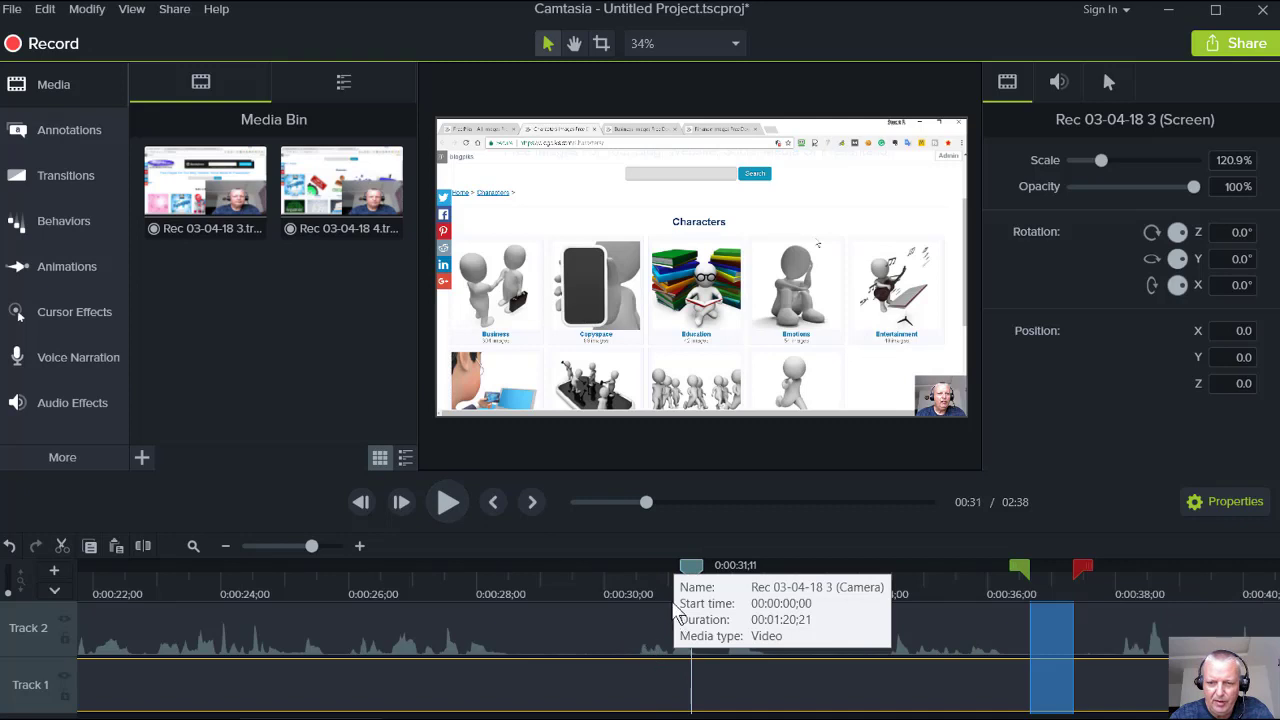
left_click_drag(695, 578, 580, 572)
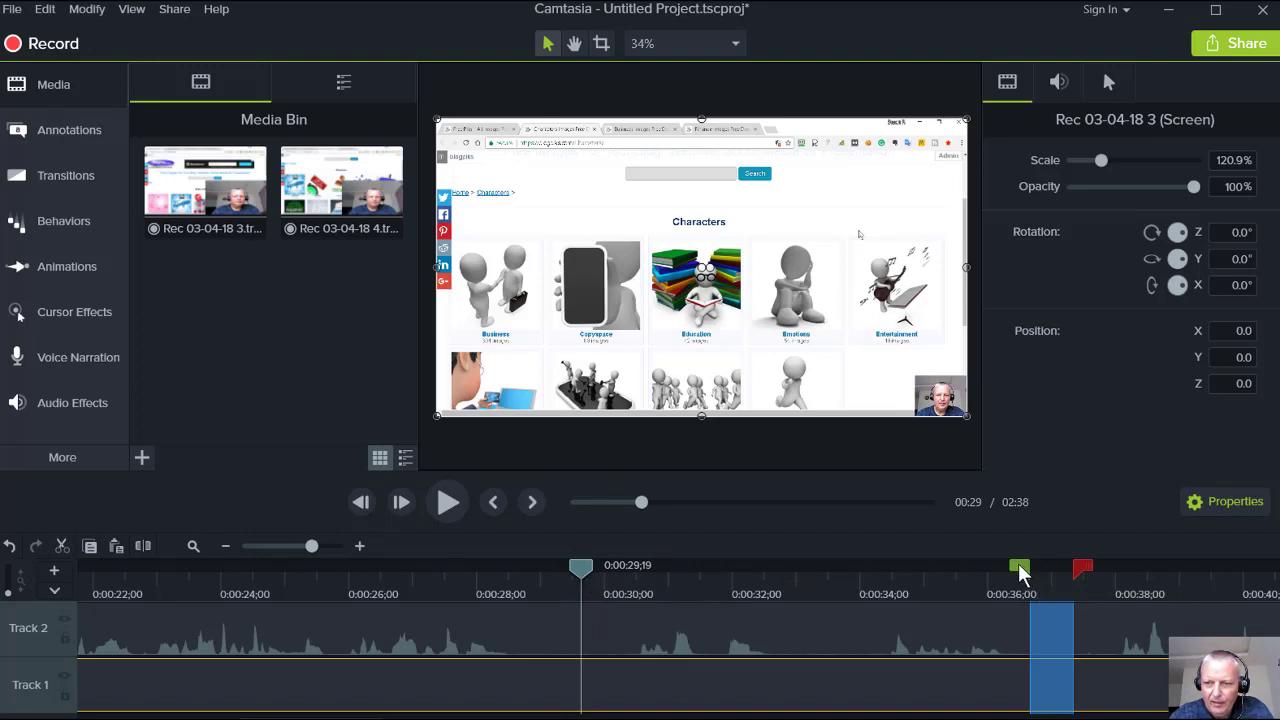
mouse_move(1020, 572)
left_mouse_down()
mouse_move(649, 617)
mouse_move(575, 611)
left_mouse_up()
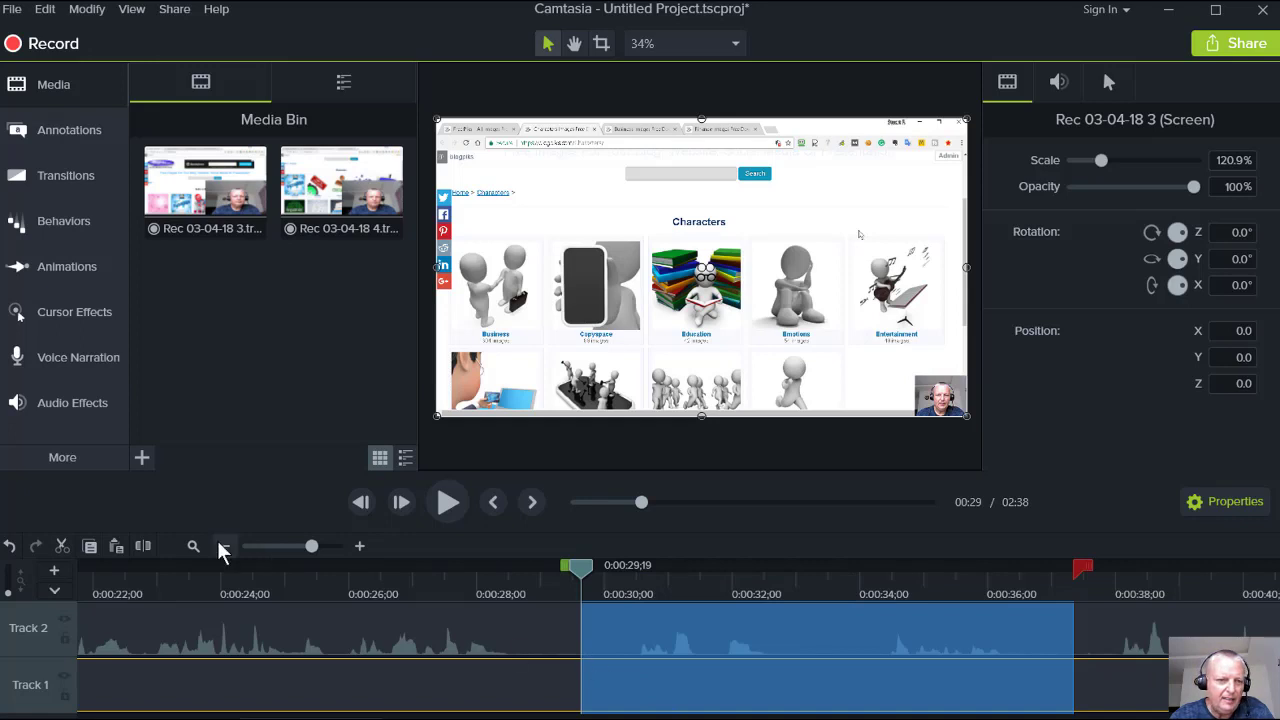
left_click(63, 539)
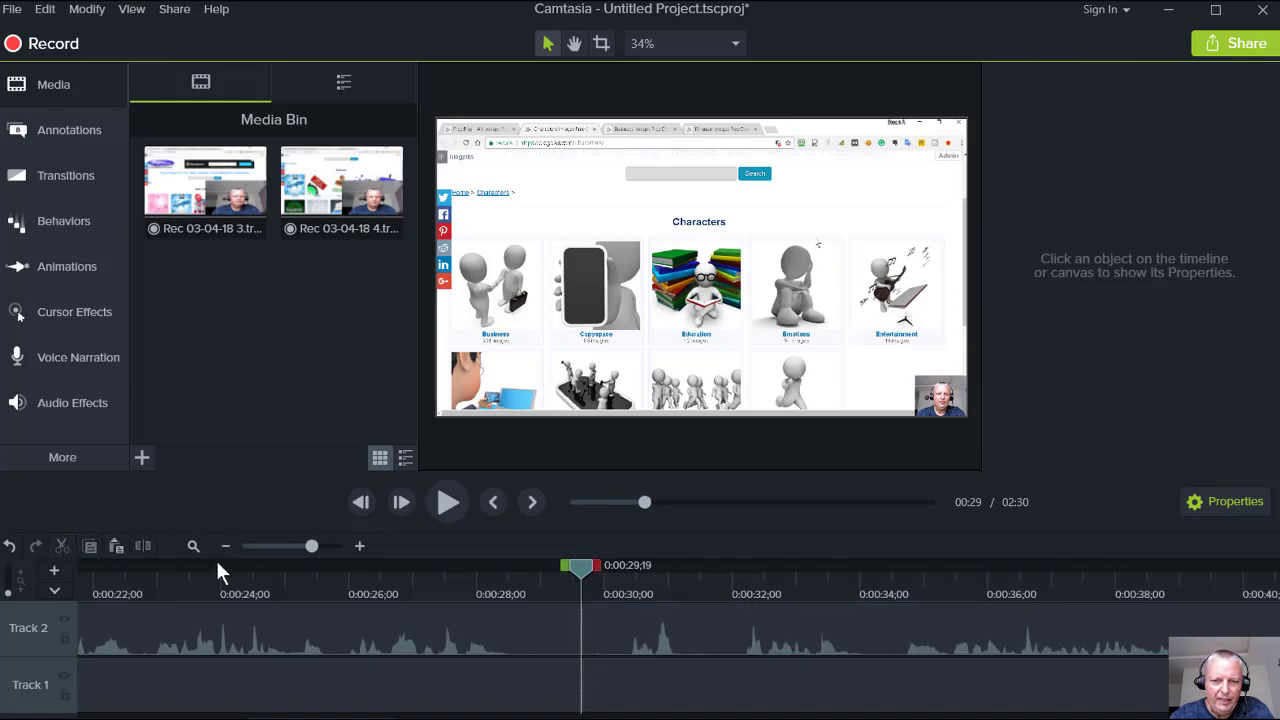
Replay from the join at 0:00:29;19 to about 0:00:37;07 to check the cut and find remaining pauses.
left_click(383, 583)
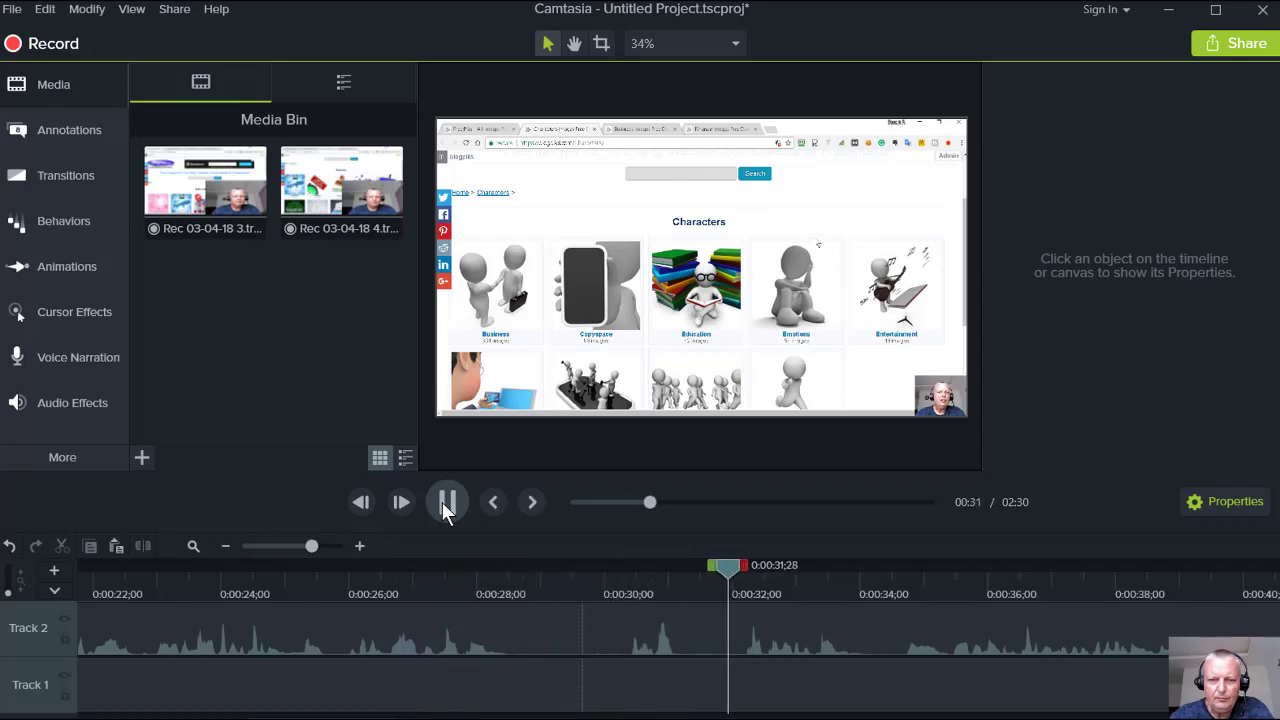
left_click(445, 505)
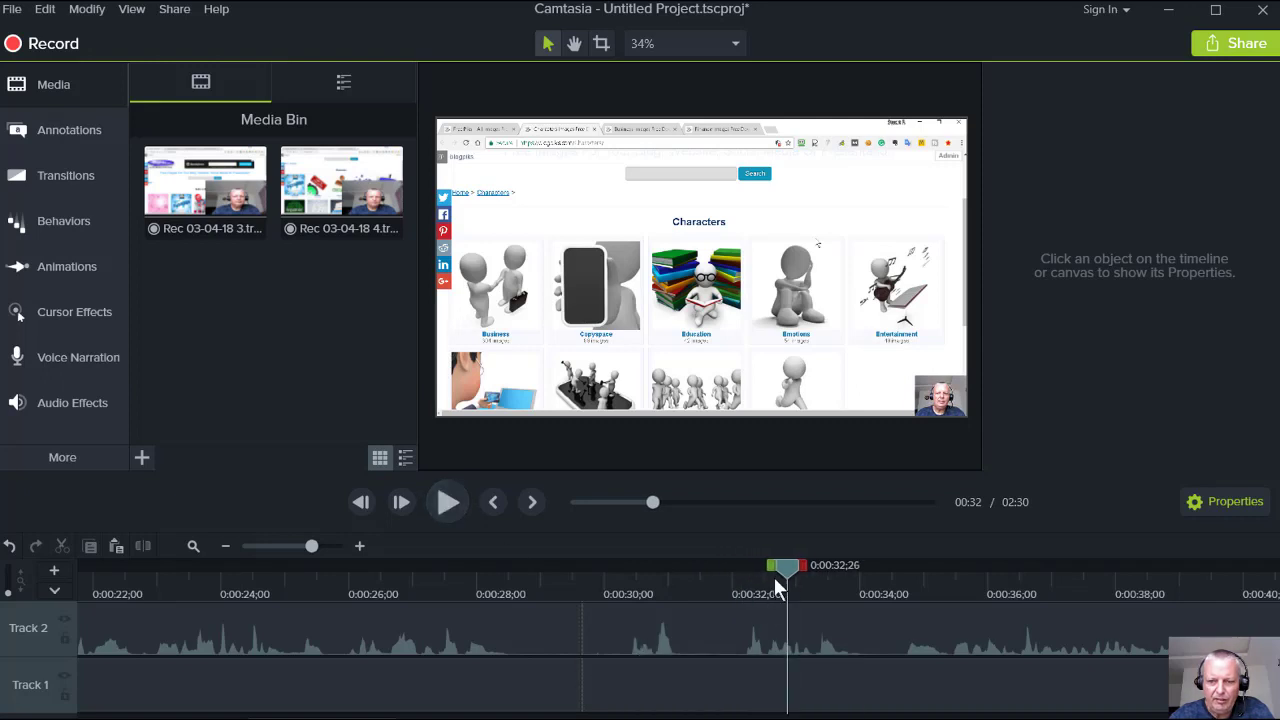
left_click_drag(783, 568, 588, 570)
left_click(612, 594)
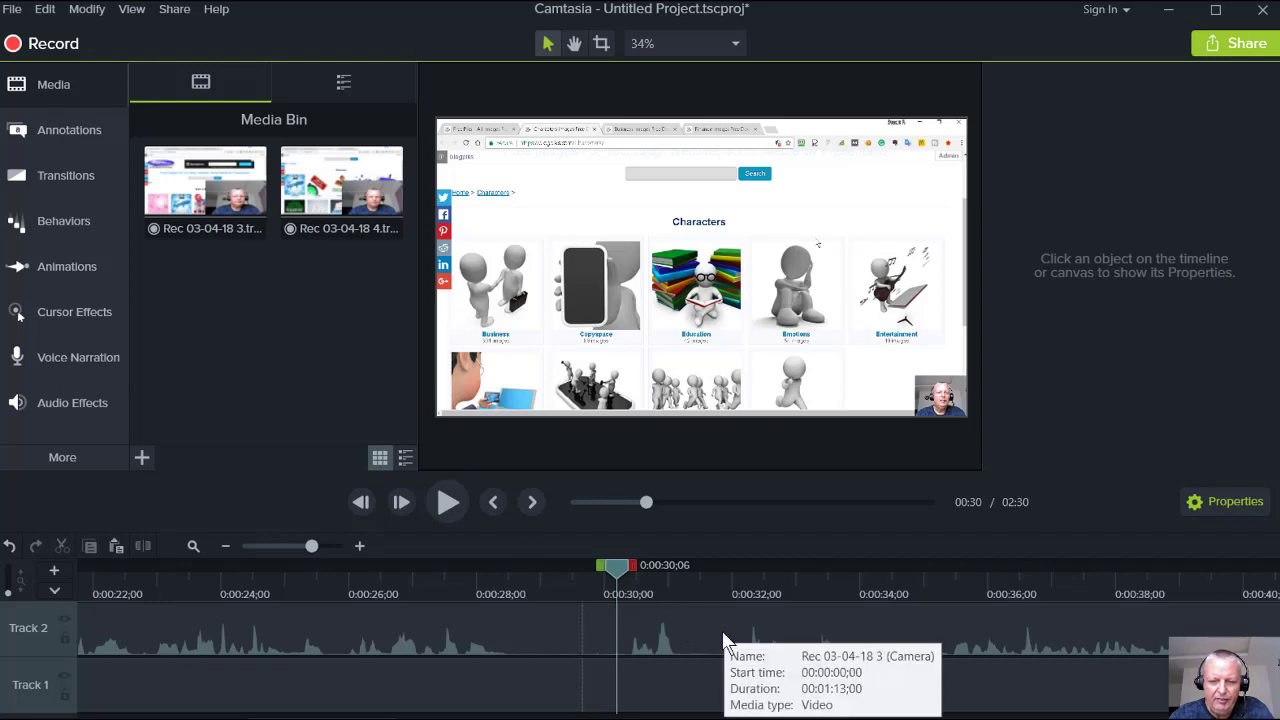
left_click(449, 502)
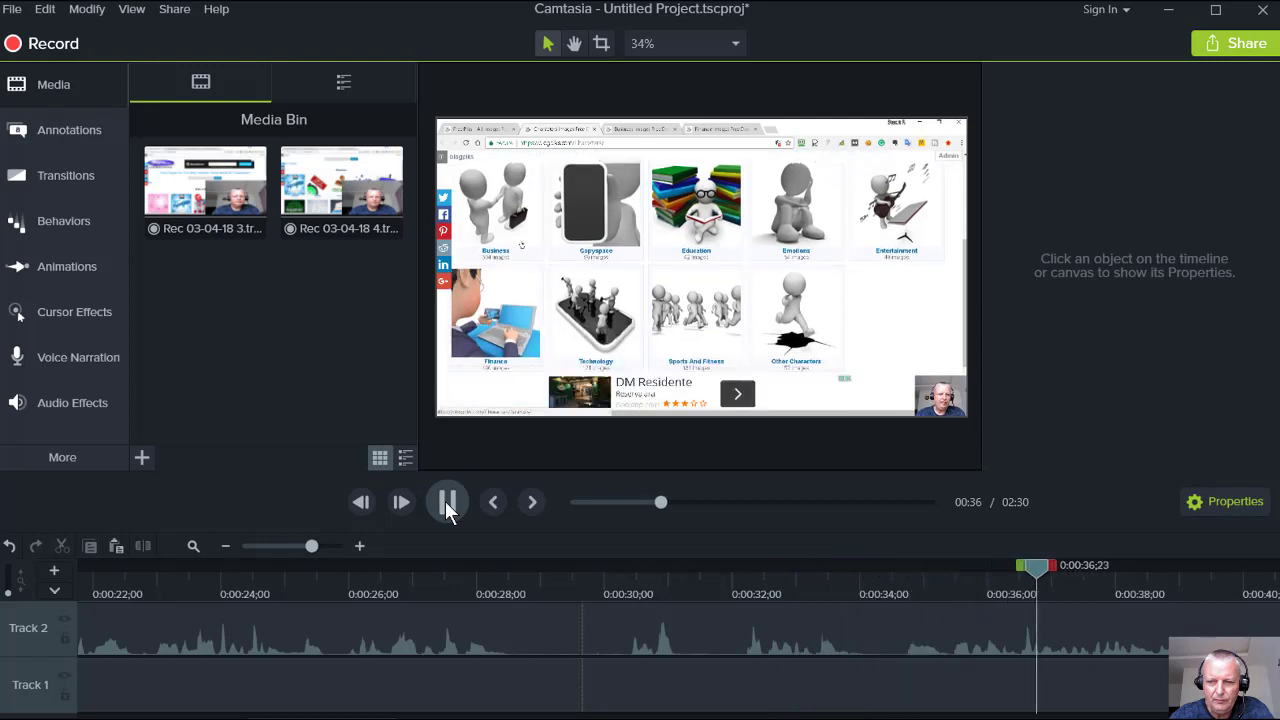
left_click(447, 503)
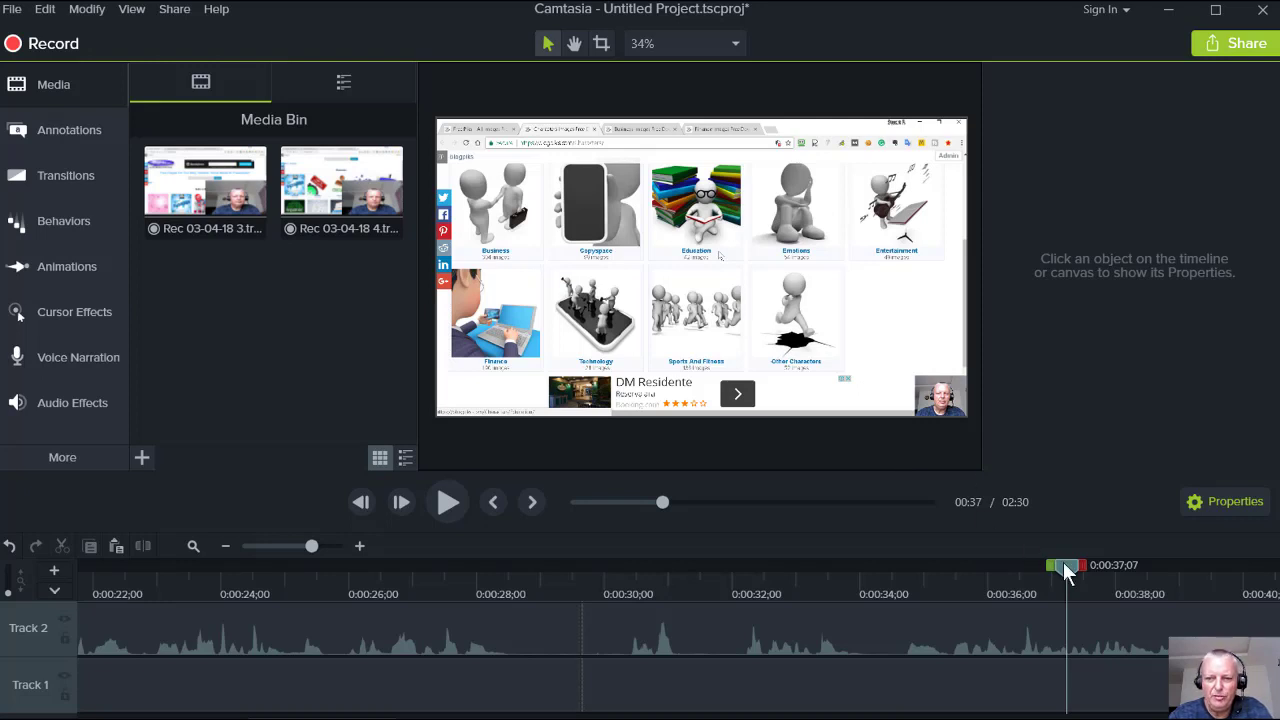
Cut the pause from 0:00:31;04 to 0:00:32;05 out of both tracks.
left_click_drag(1065, 563, 742, 610)
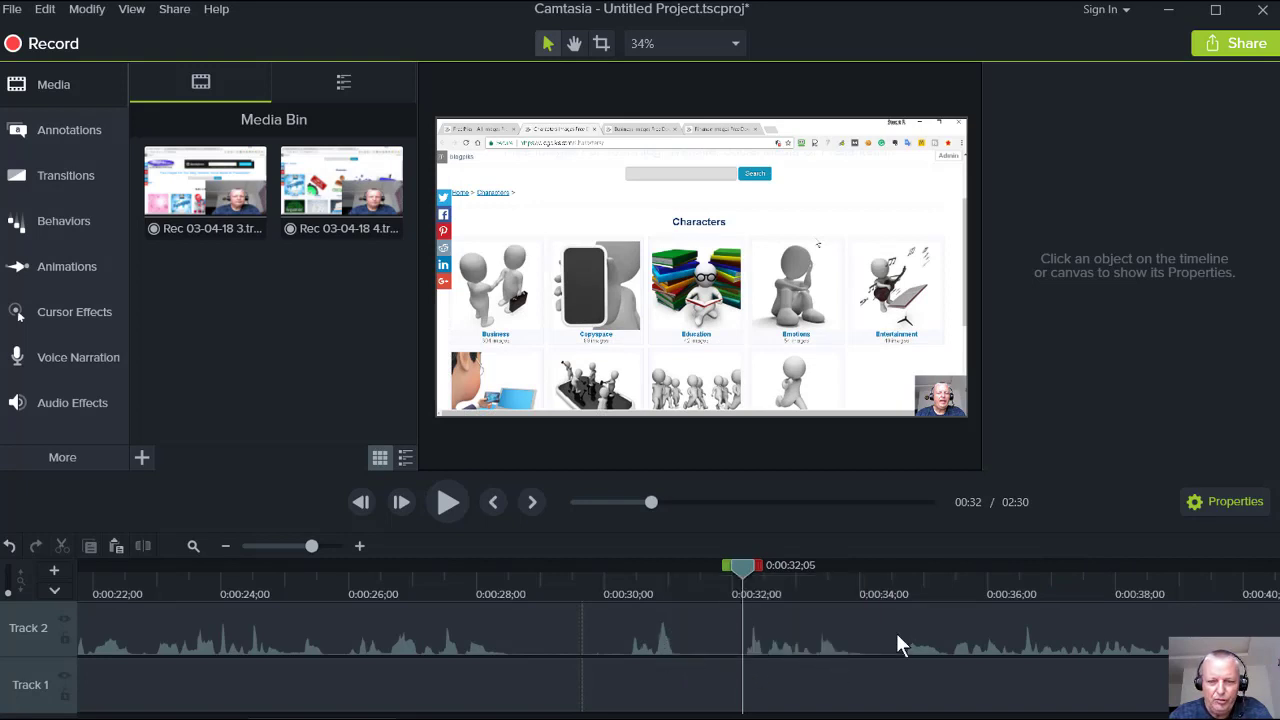
left_click_drag(729, 572, 666, 580)
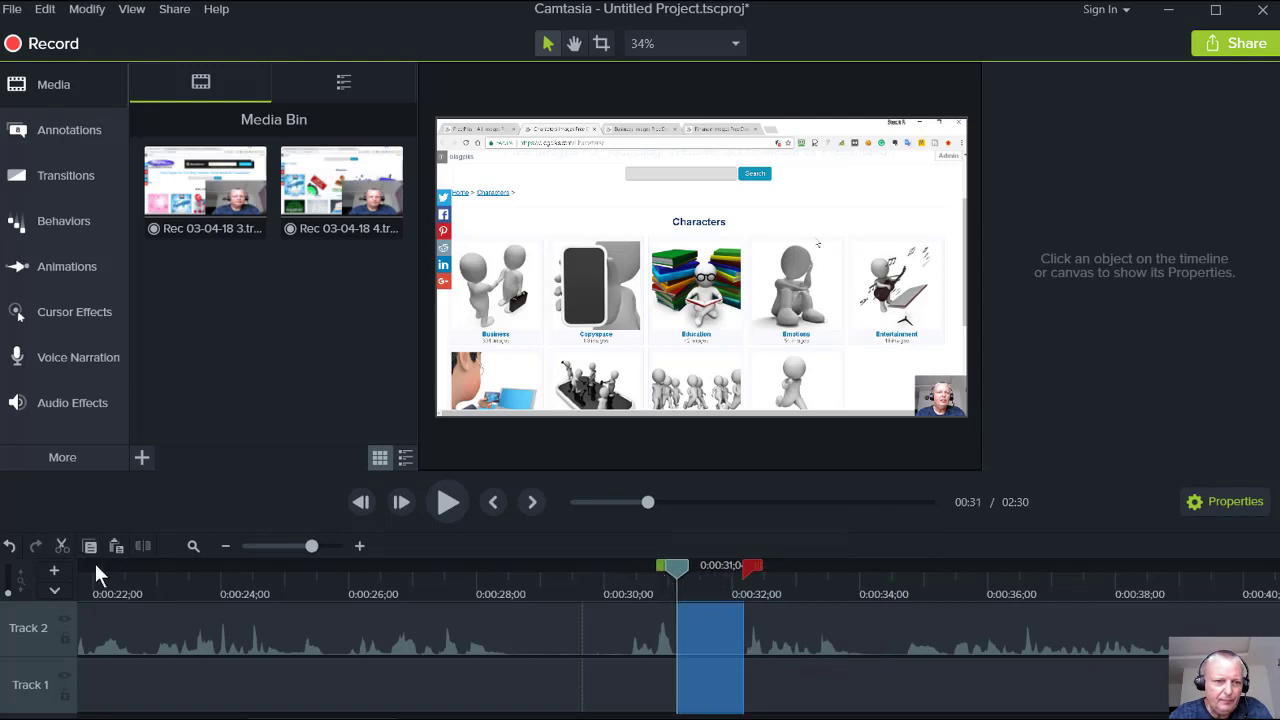
left_click(61, 546)
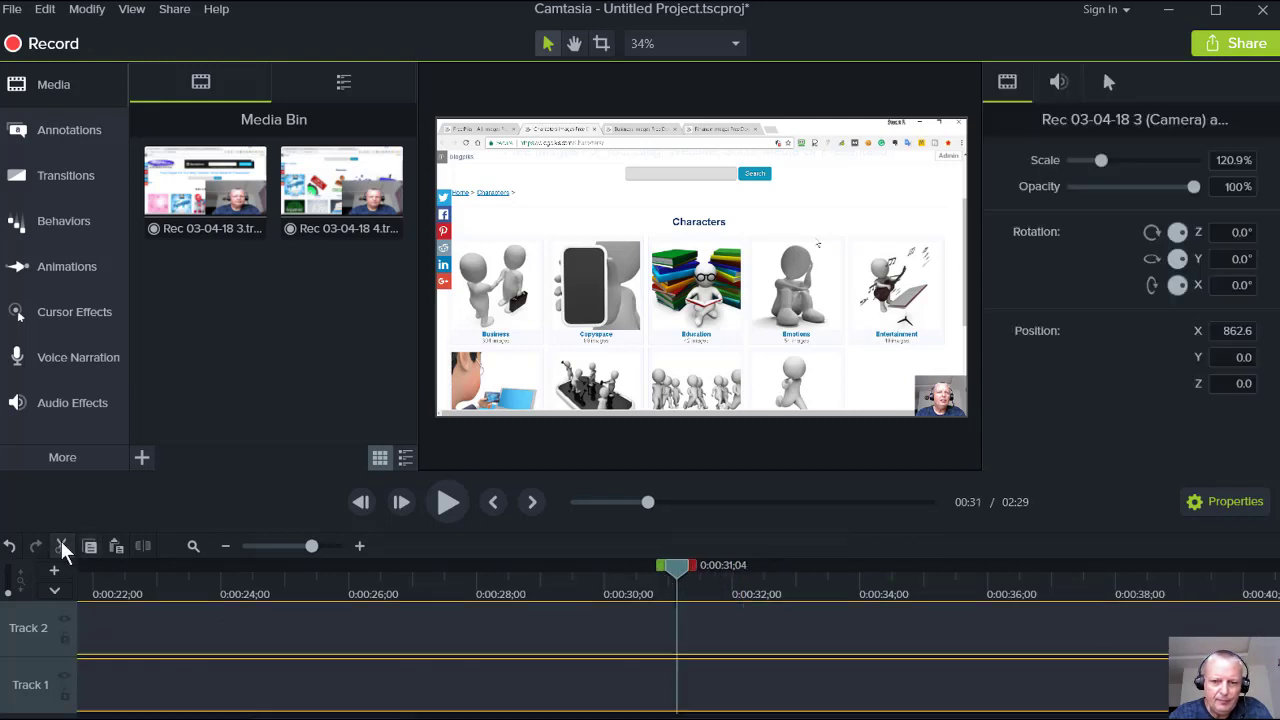
Replay from just before the join at 0:00:31;04 to about 0:00:34;02 to check the cut.
left_click(622, 575)
left_click(446, 503)
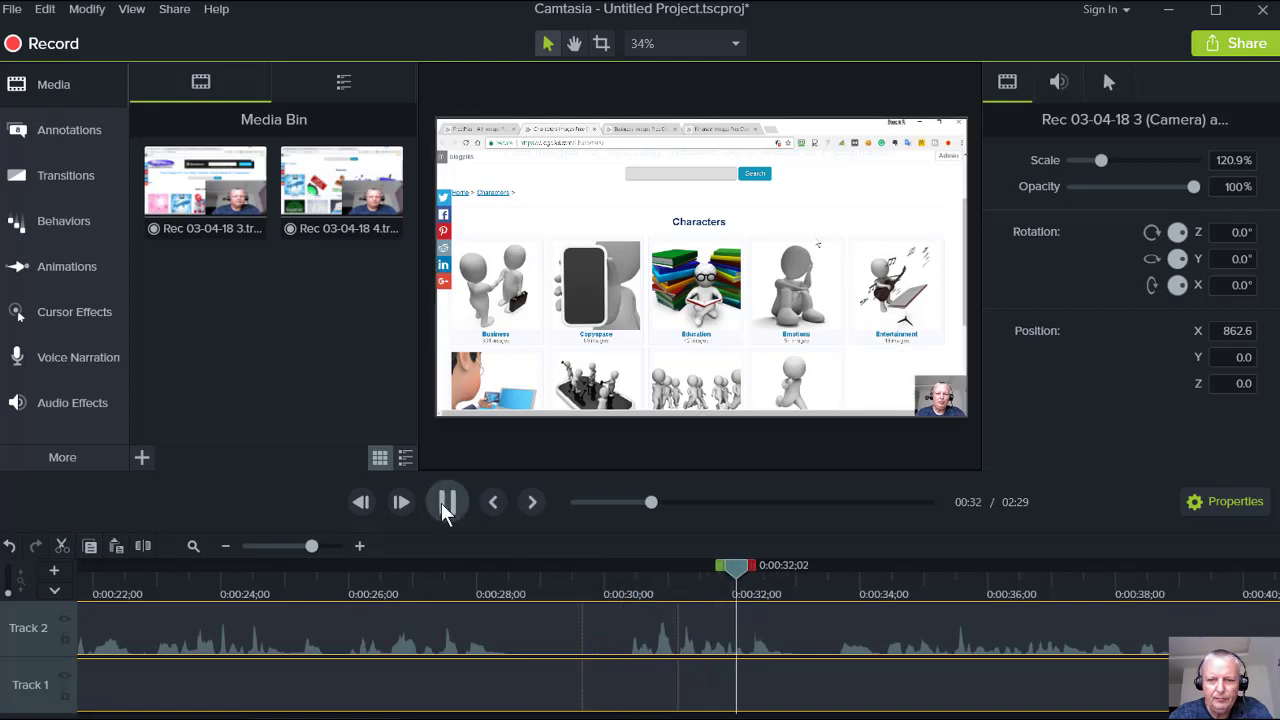
left_click(443, 504)
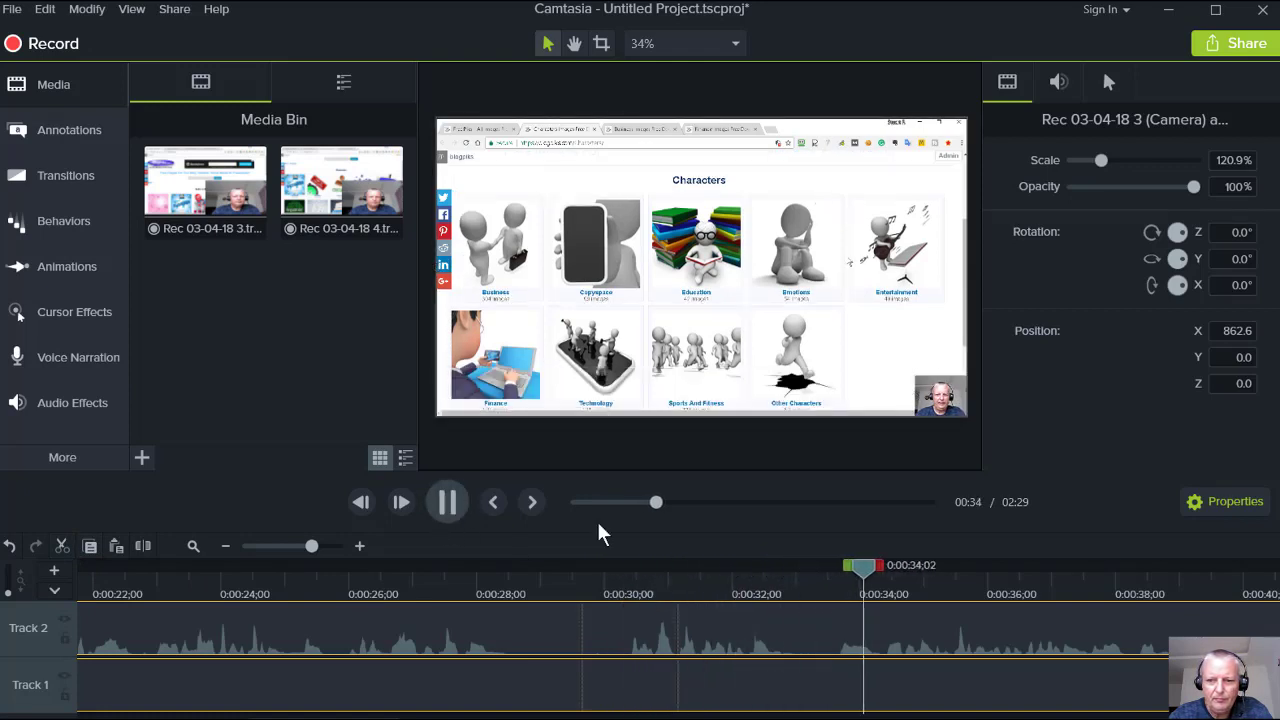
Try to cut the pause from 0:00:32;29 to about 0:00:33;19 out of both tracks, replaying it from 0:00:32;11 to find where it starts.
left_click_drag(871, 568, 812, 570)
left_click(757, 596)
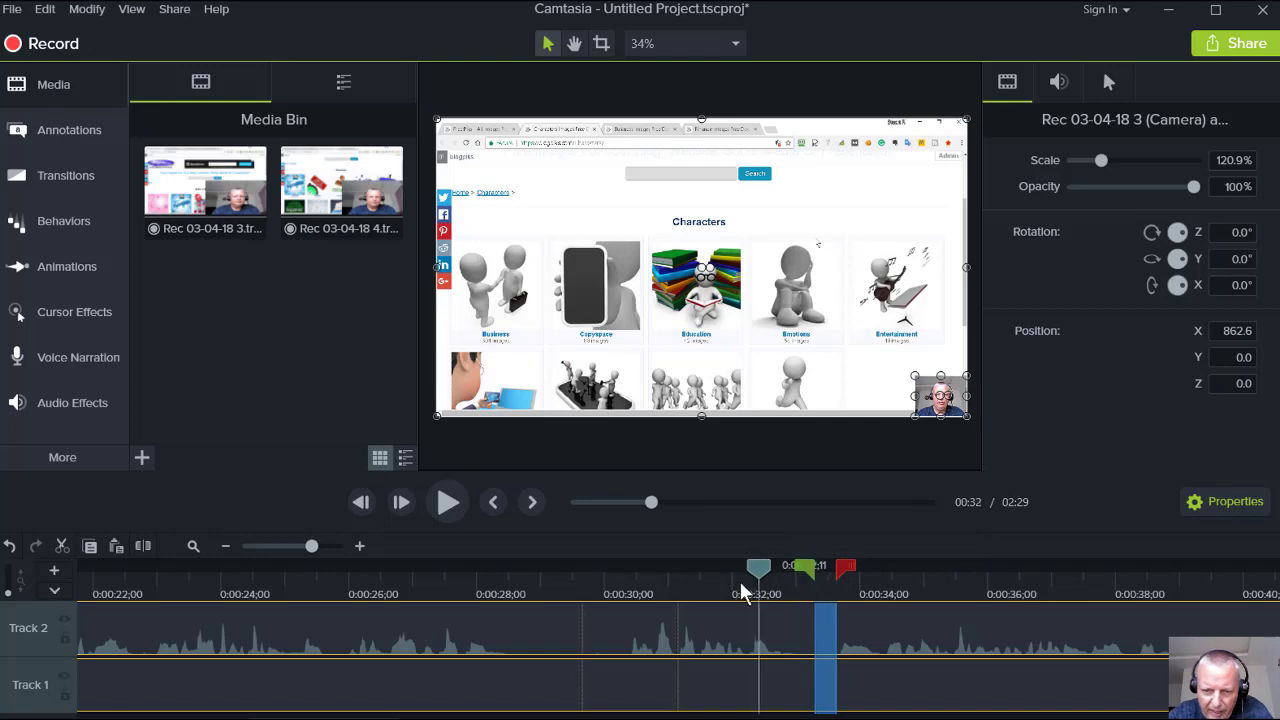
left_click(447, 504)
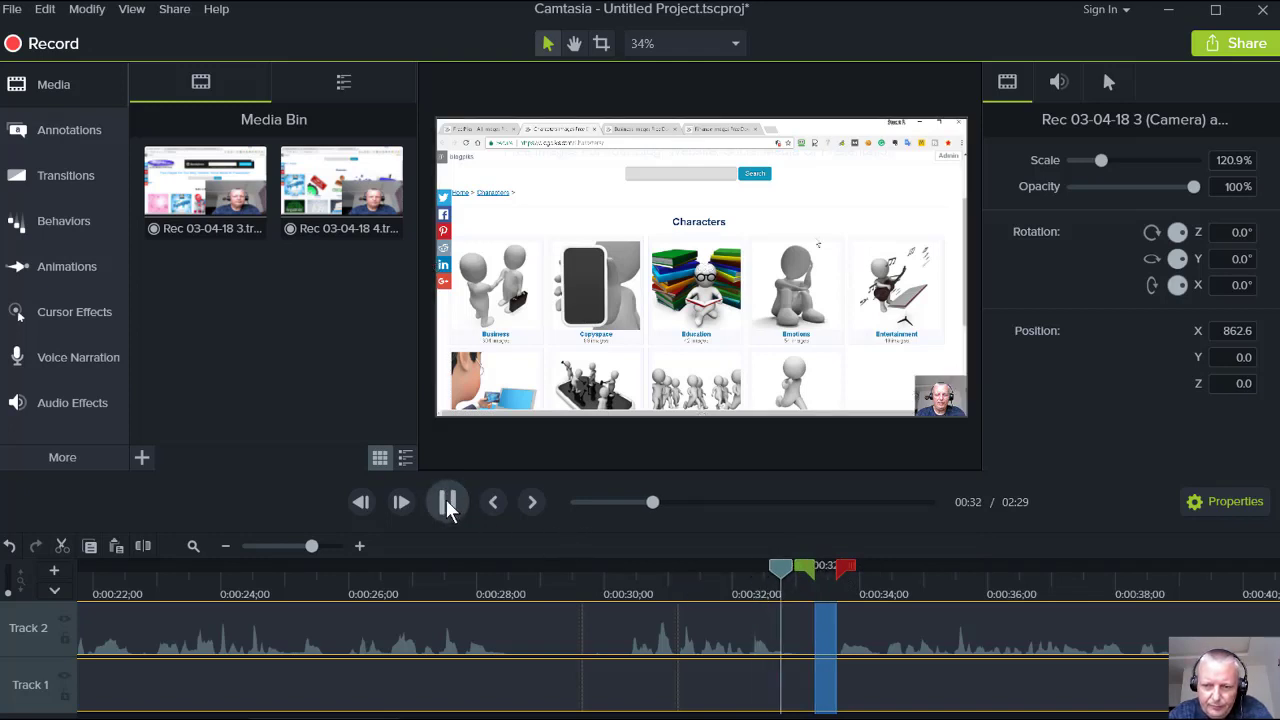
key("space")
left_click_drag(805, 580, 783, 583)
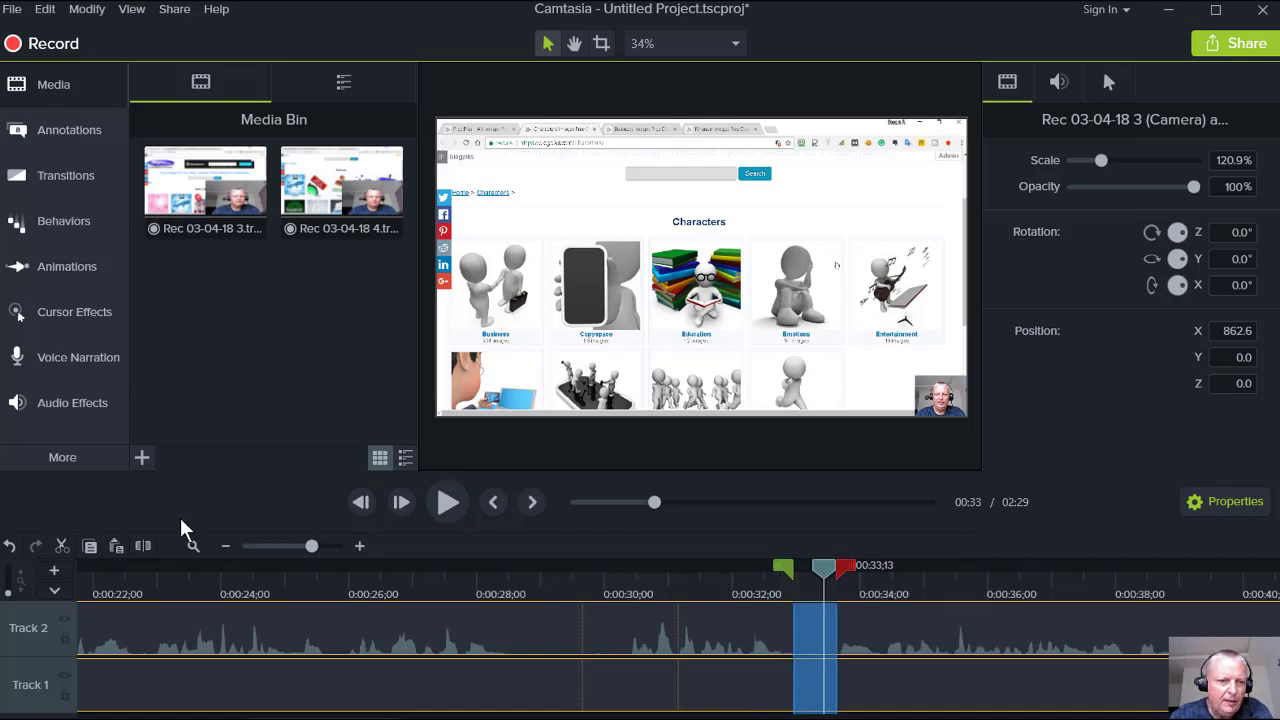
left_click(61, 545)
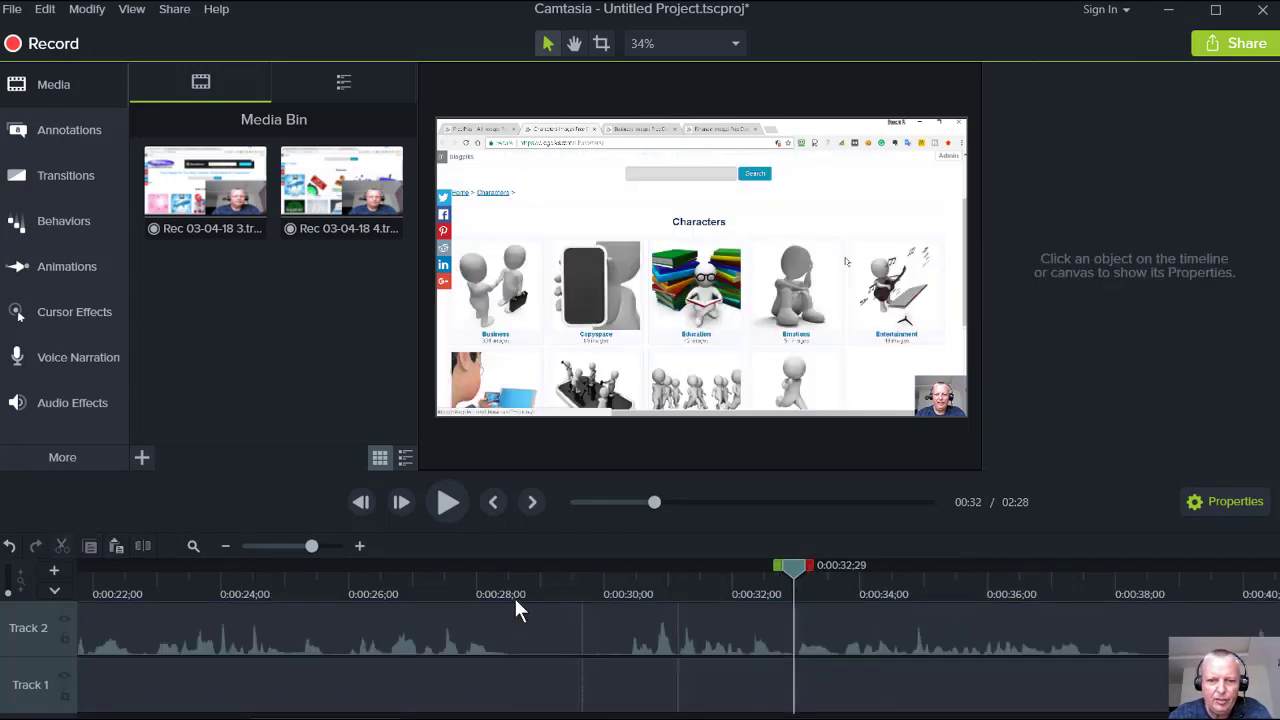
Replay across the join at 0:00:32;29 to 0:00:36;17 to check the cut, and undo it.
left_click(435, 580)
left_click(446, 502)
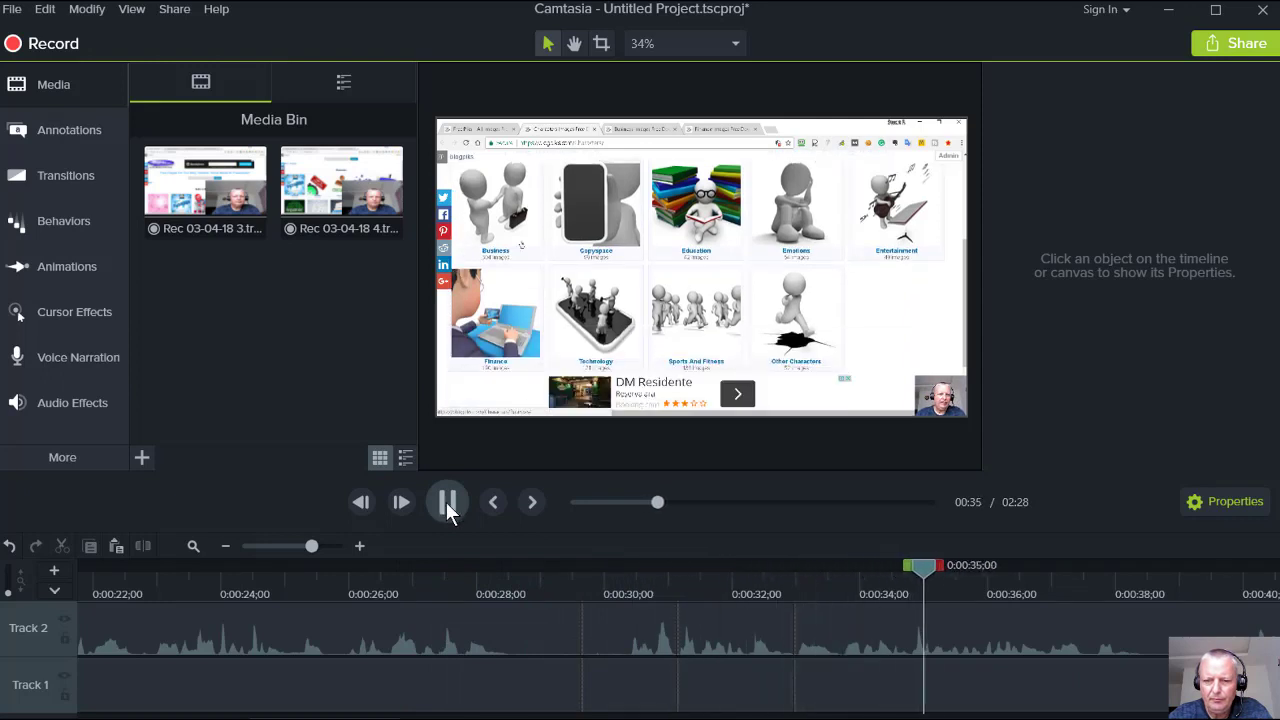
left_click(446, 502)
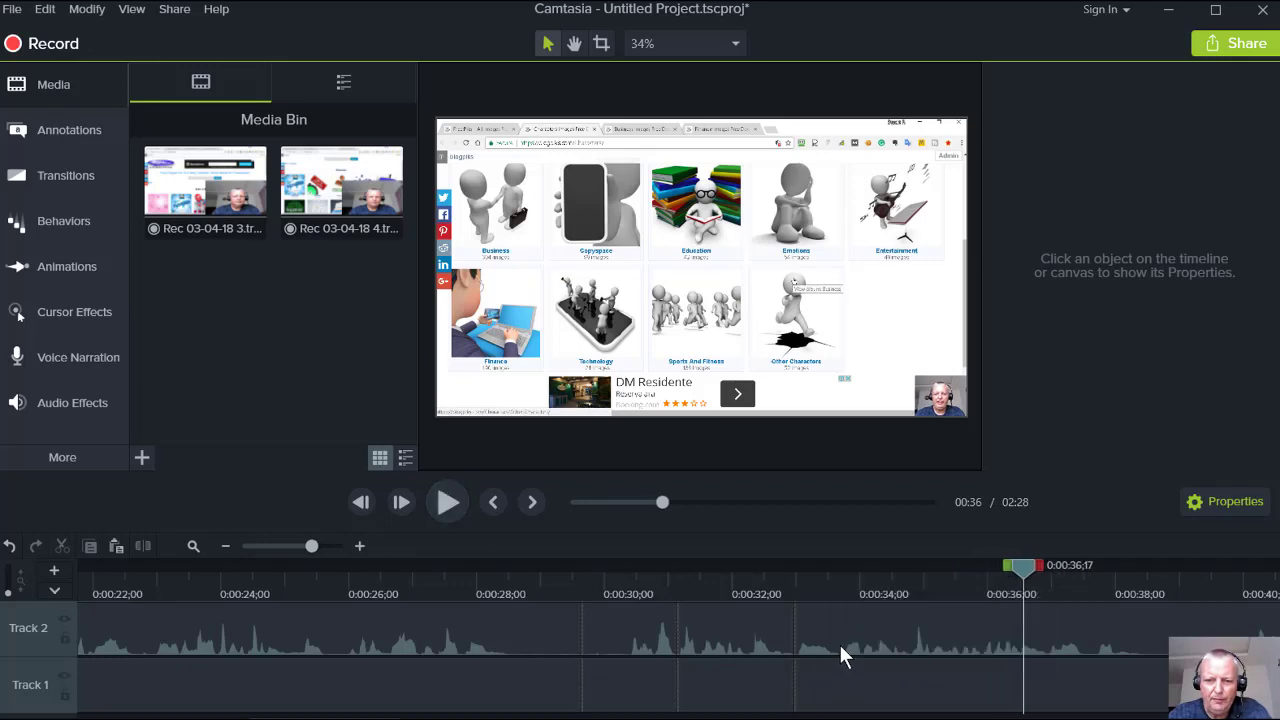
key("ctrl+z")
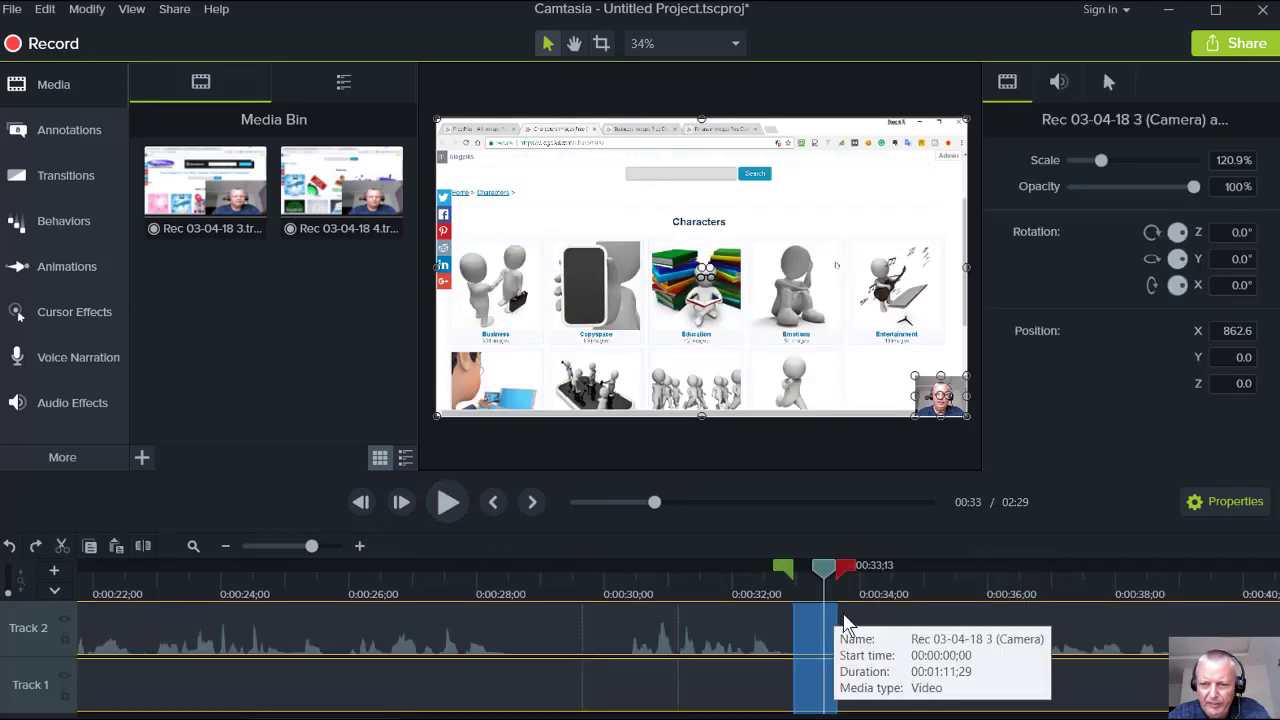
Shift the selected range to run from 0:00:33;18 to about 0:00:34;08 and cut it out of both tracks.
left_click_drag(840, 578, 883, 578)
left_click_drag(790, 572, 826, 576)
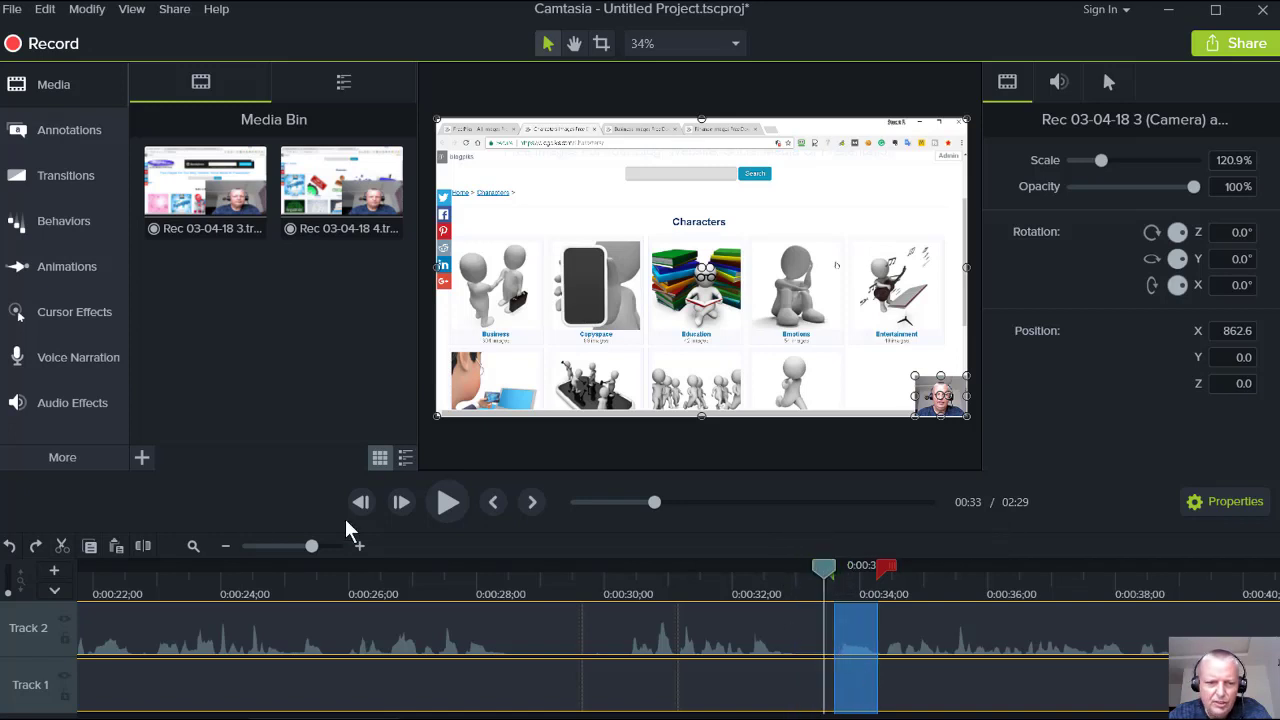
left_click(61, 545)
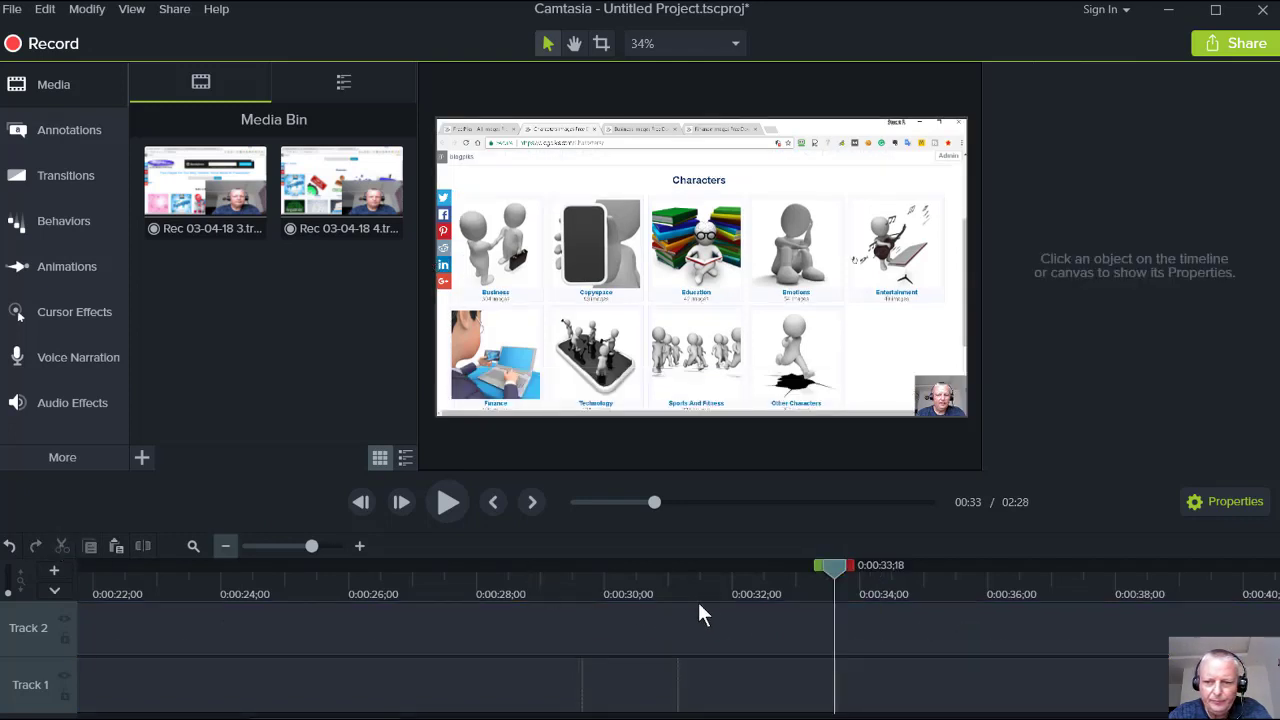
Replay across the join at 0:00:33;18 to 0:00:34;27 to check the cut.
left_click(653, 592)
left_click(447, 502)
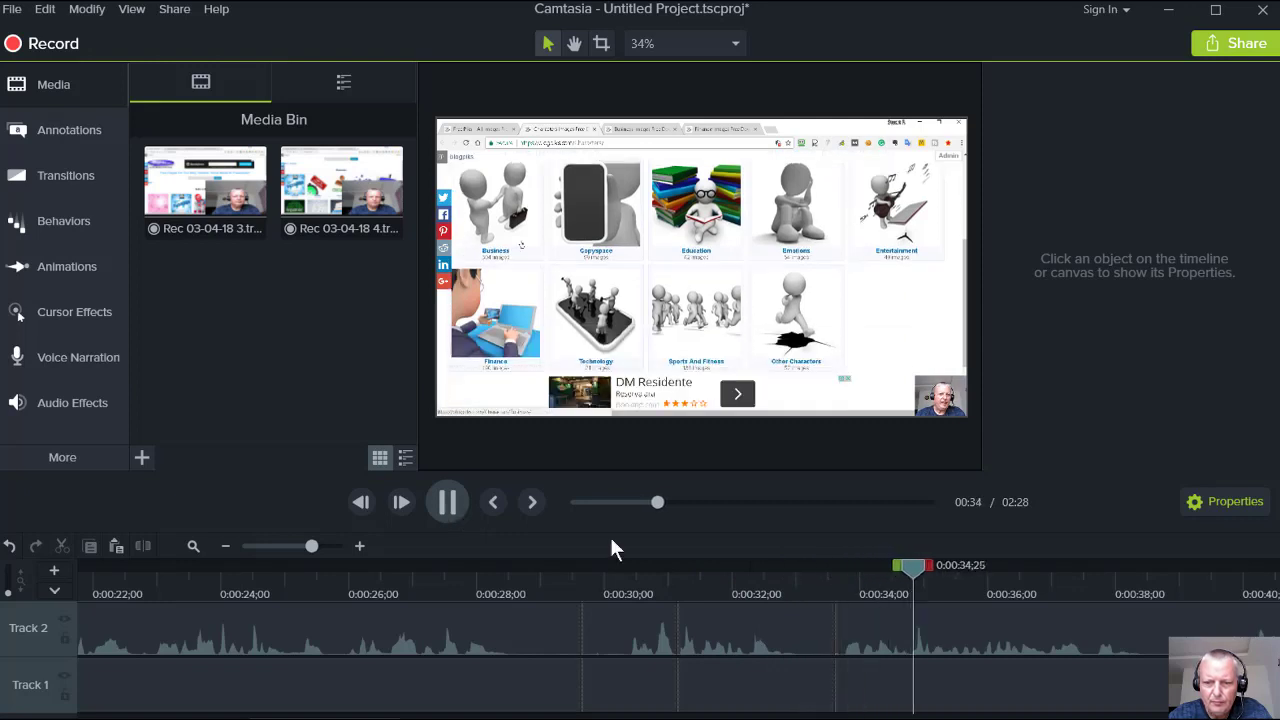
key("space")
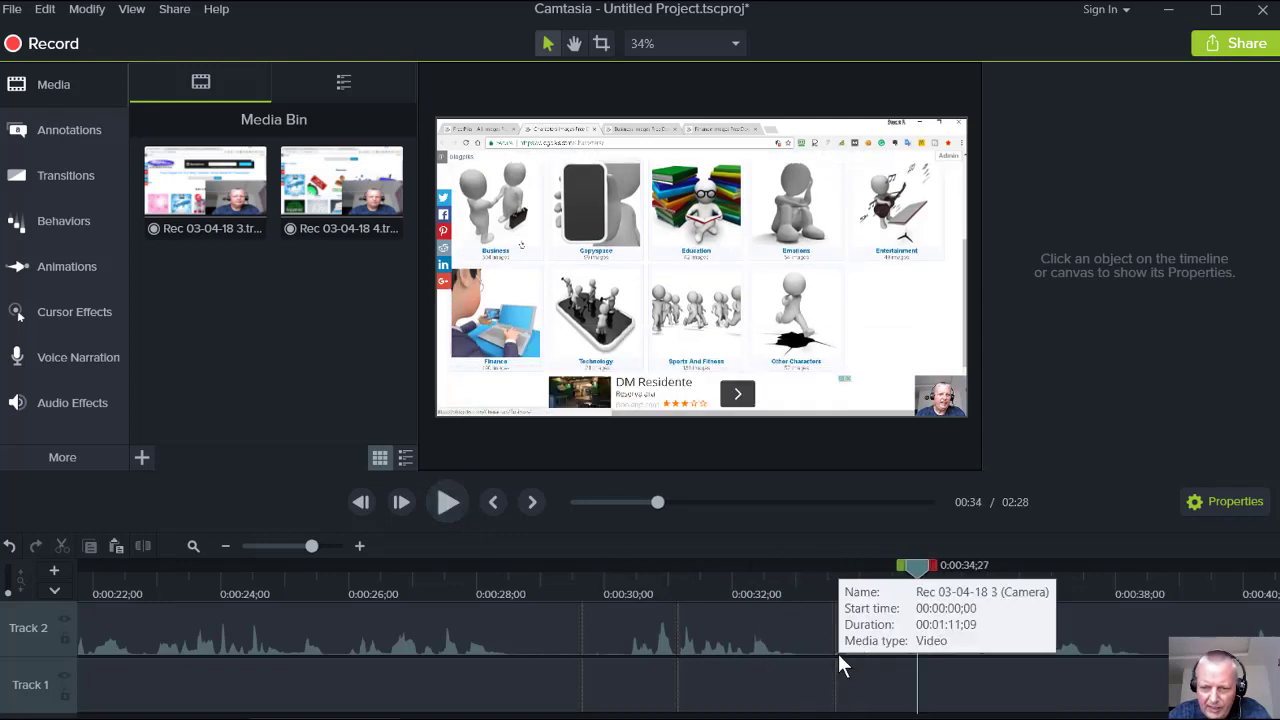
Cut the short leftover range from 0:00:33;16 to about 0:00:33;22 out of both tracks.
left_click_drag(305, 547, 315, 543)
left_click_drag(922, 563, 765, 562)
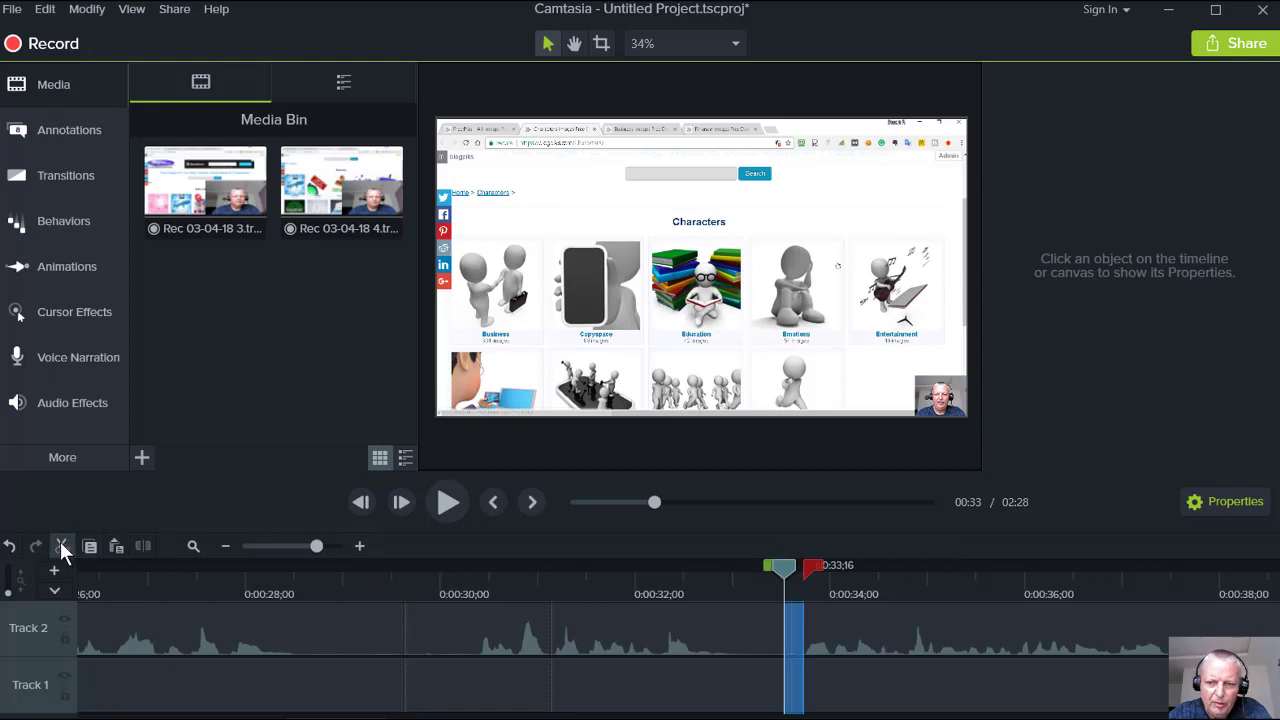
left_click(61, 546)
Replay from 0:00:31;21 to 0:00:35;03 to check the join at 0:00:33;16.
left_click(612, 598)
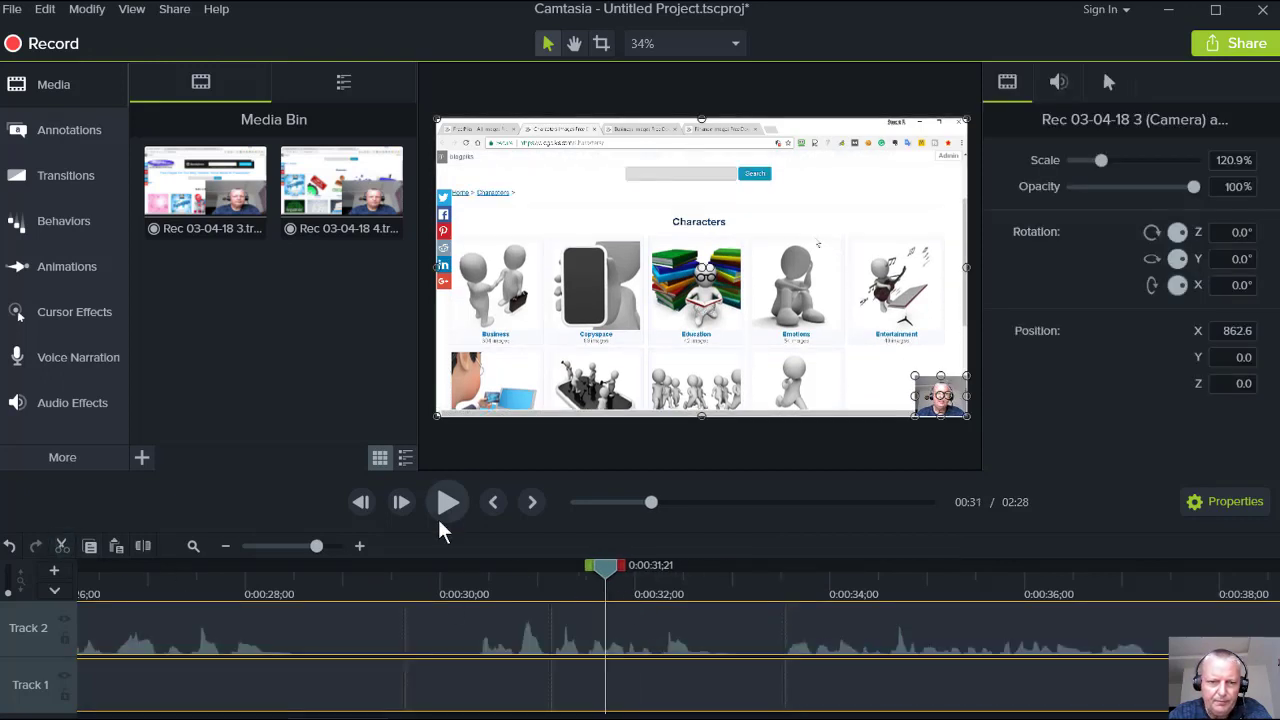
left_click(445, 504)
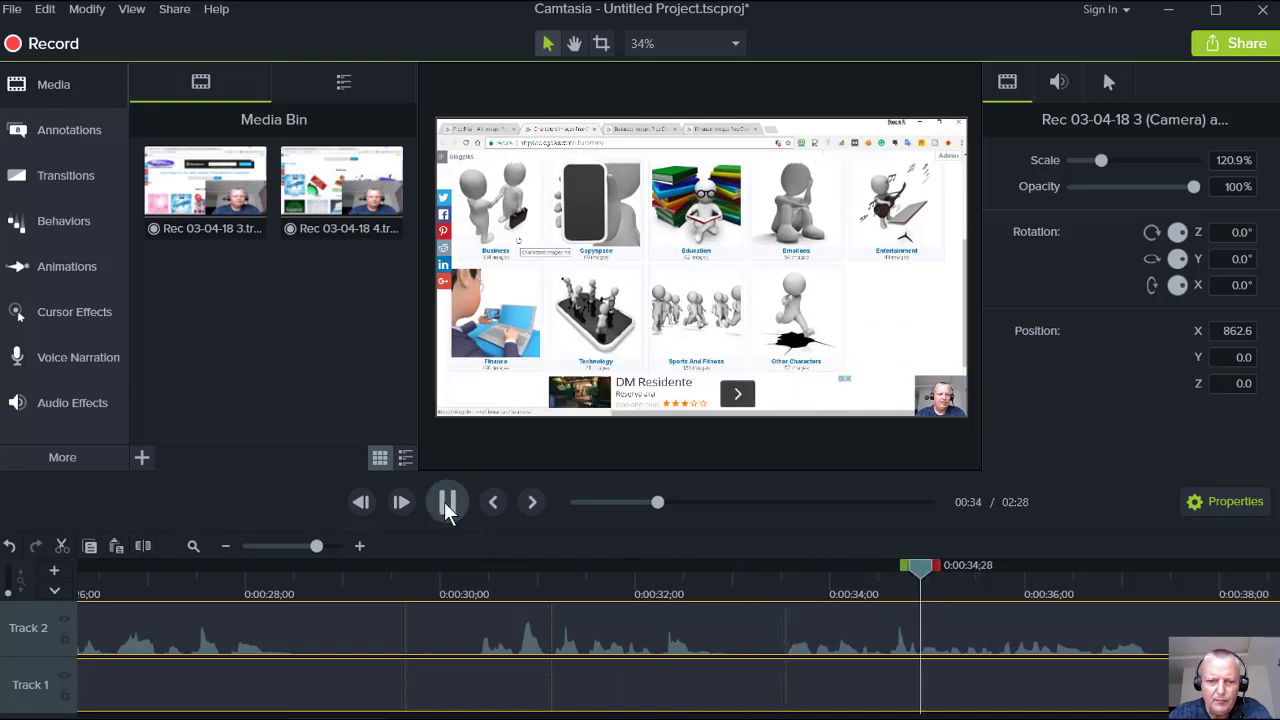
left_click(445, 505)
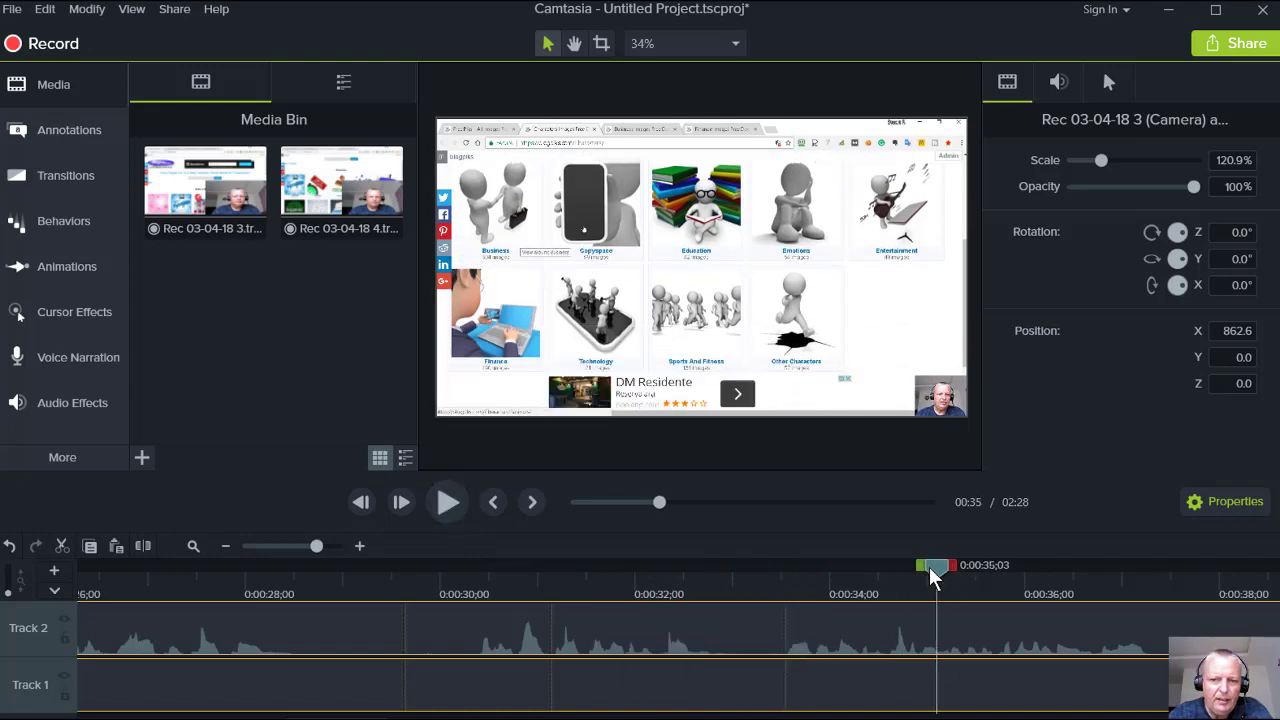
Replay from 0:00:26;28 to 0:00:31;10 and cut the pause from 0:00:28;21 to about 0:00:29;23 out of both tracks.
left_click_drag(930, 577, 143, 622)
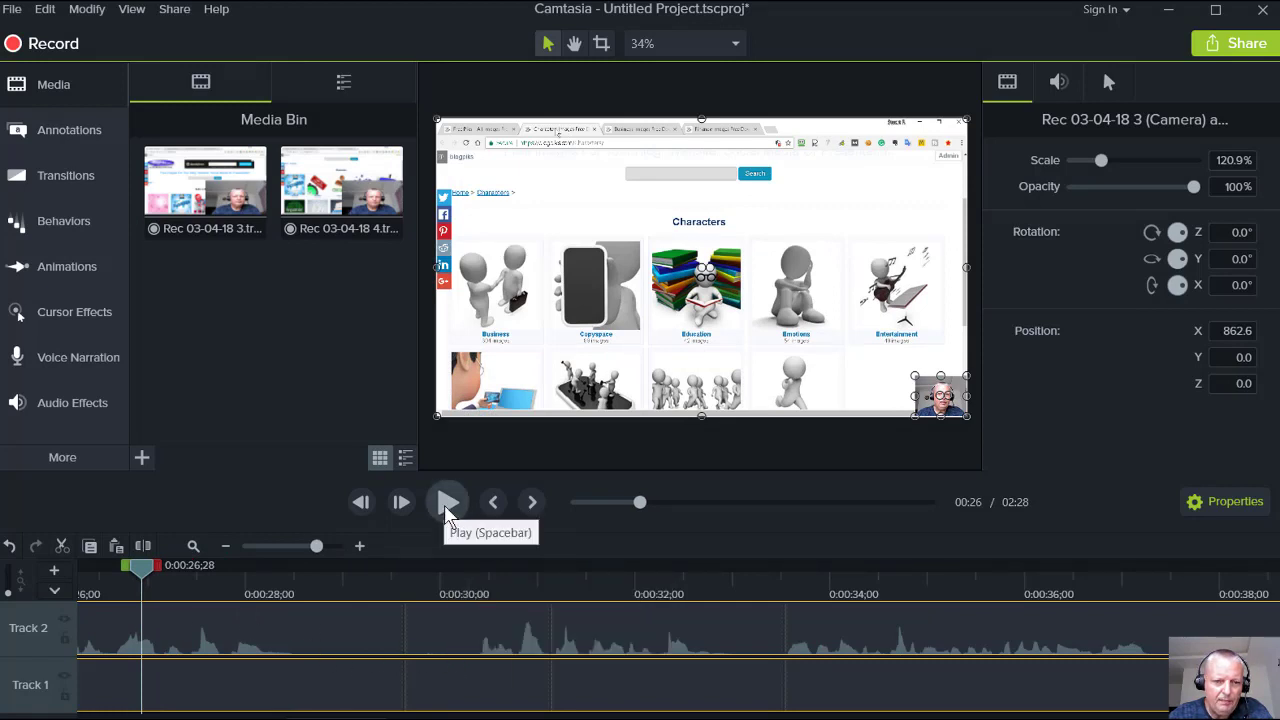
left_click(447, 504)
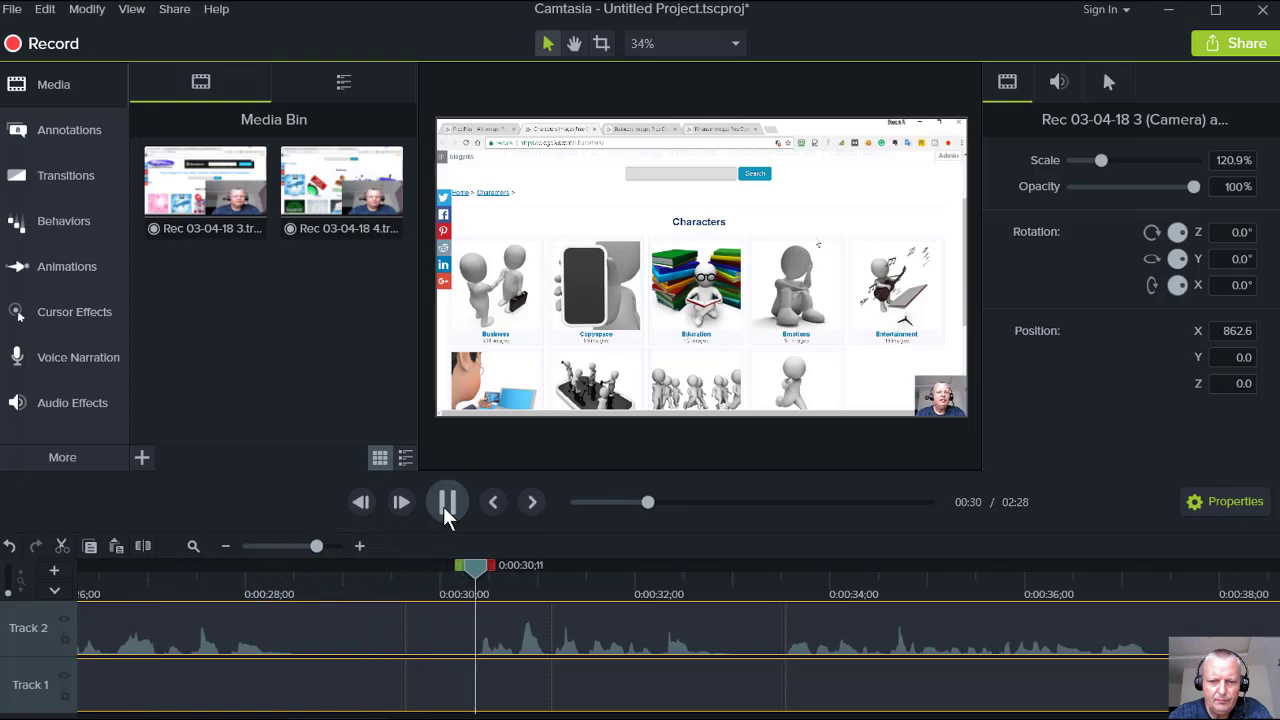
left_click(578, 570)
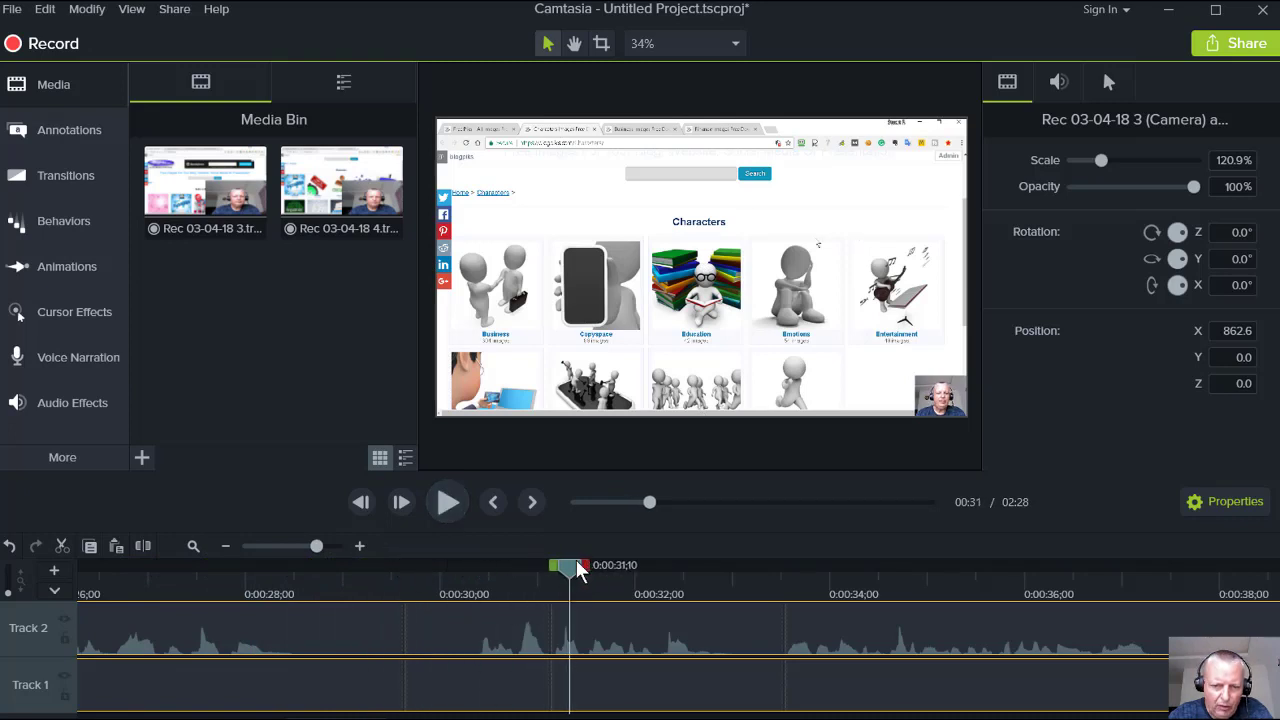
left_click_drag(578, 570, 304, 588)
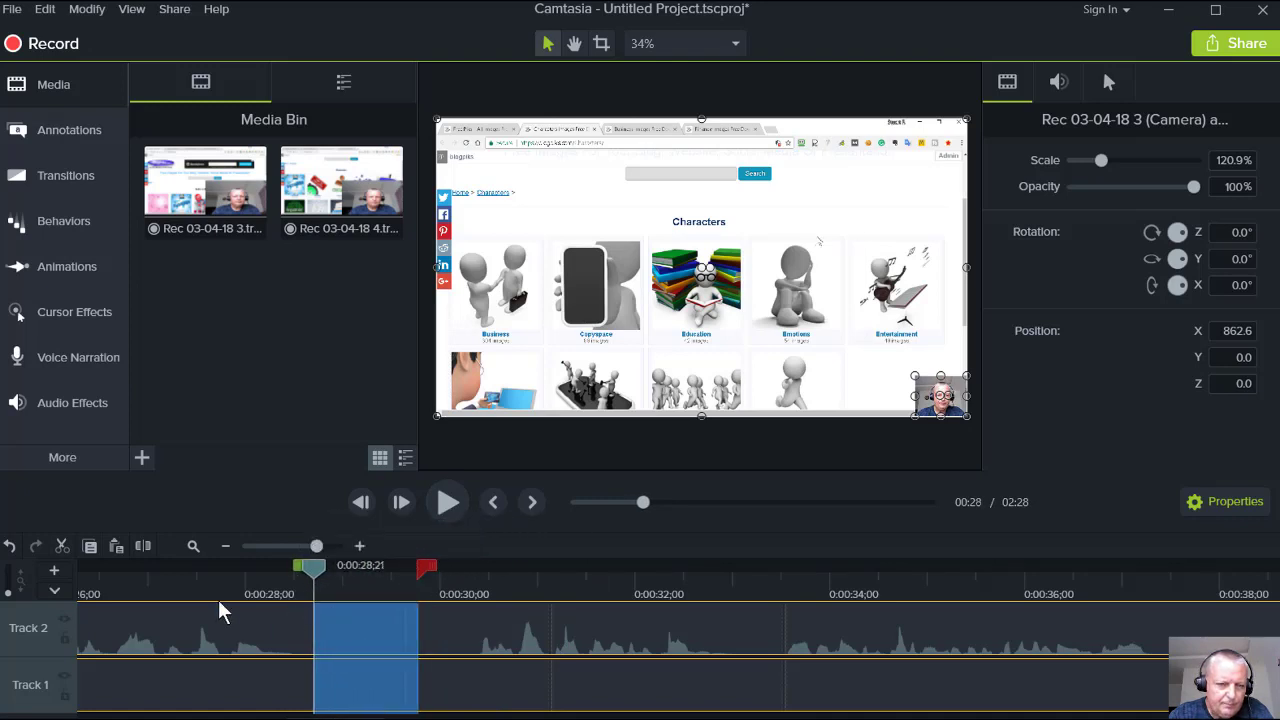
left_click(61, 545)
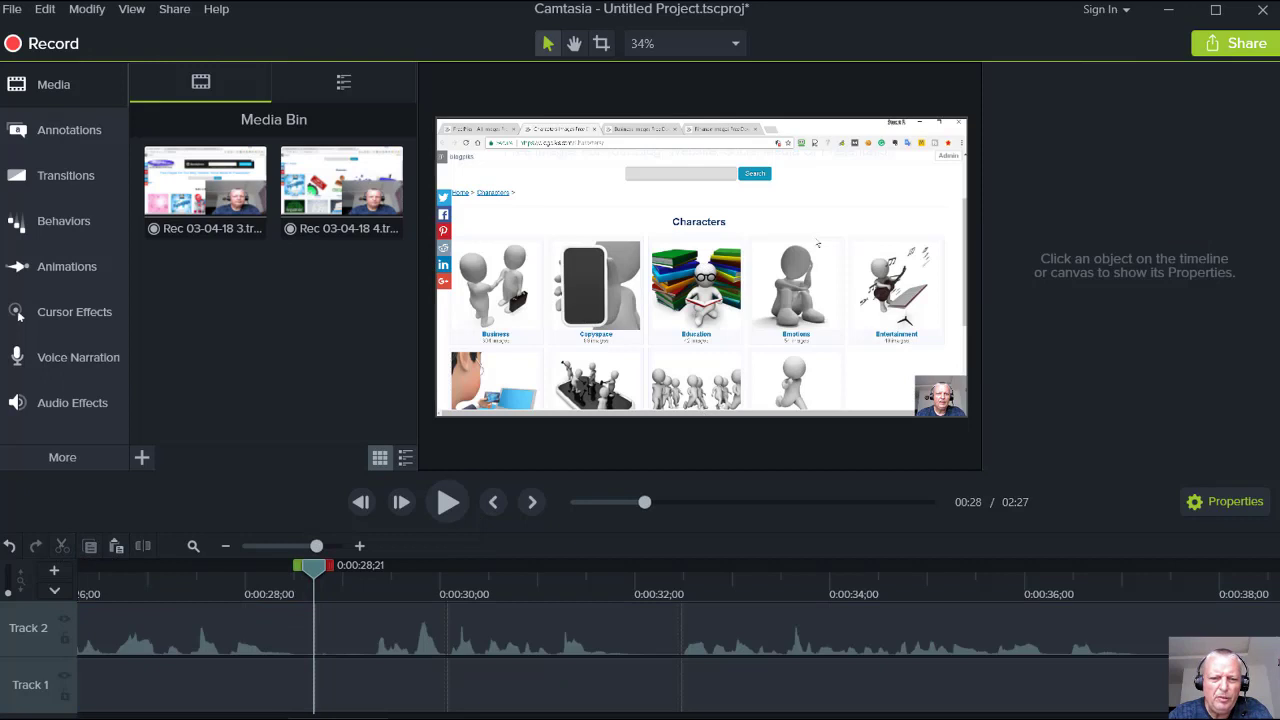
Replay from about 0:00:26;12 to 0:00:34;03 to check the join at 0:00:28;21 and the cuts after it.
left_click_drag(338, 717, 318, 717)
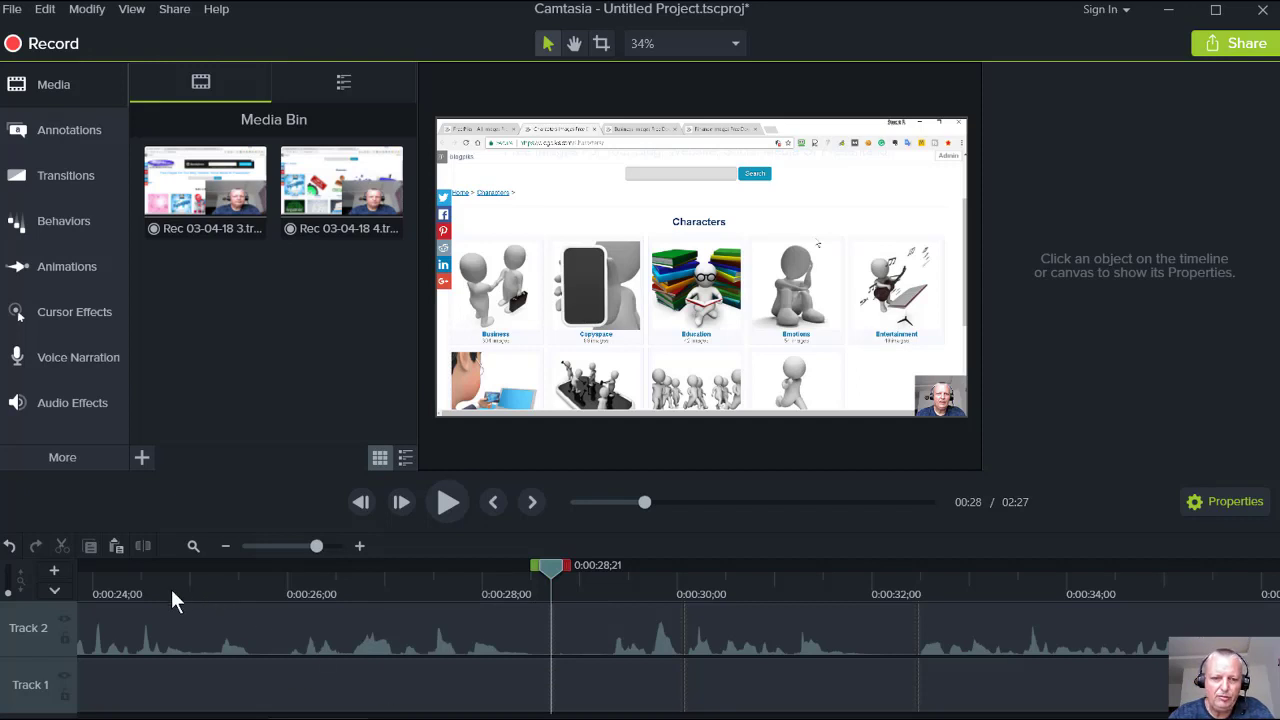
left_click(330, 592)
left_click(454, 504)
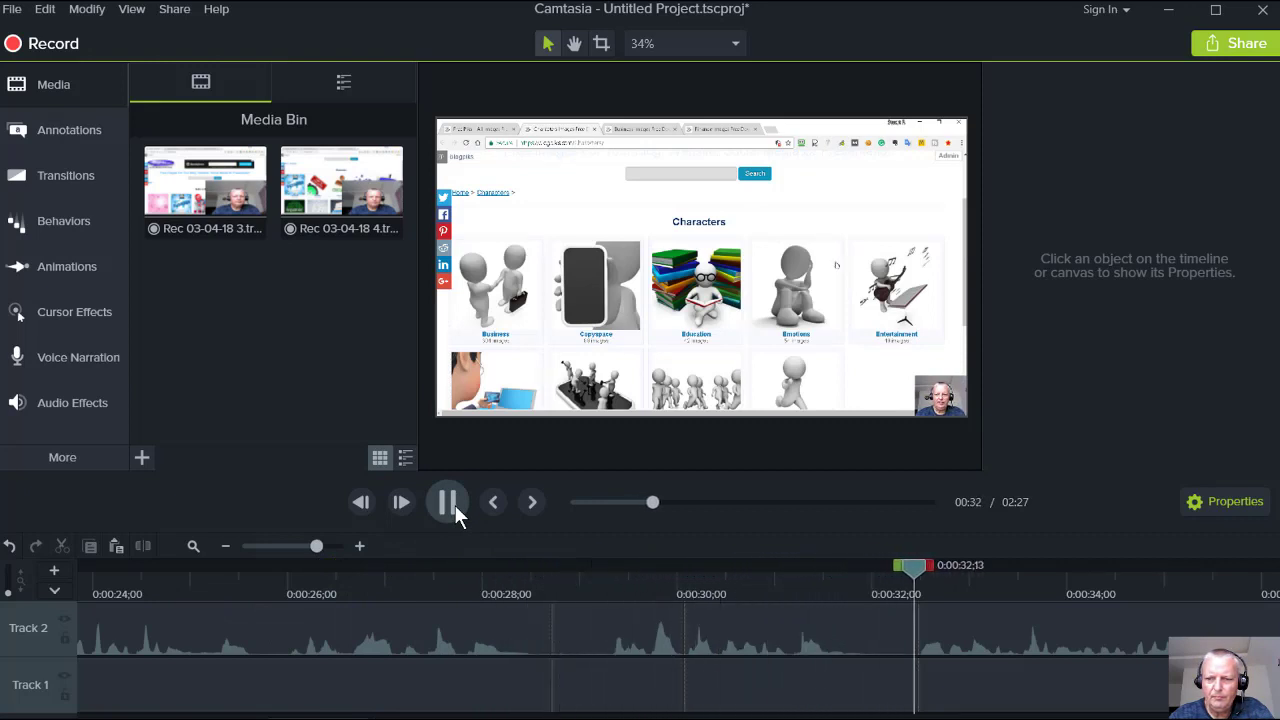
left_click(453, 505)
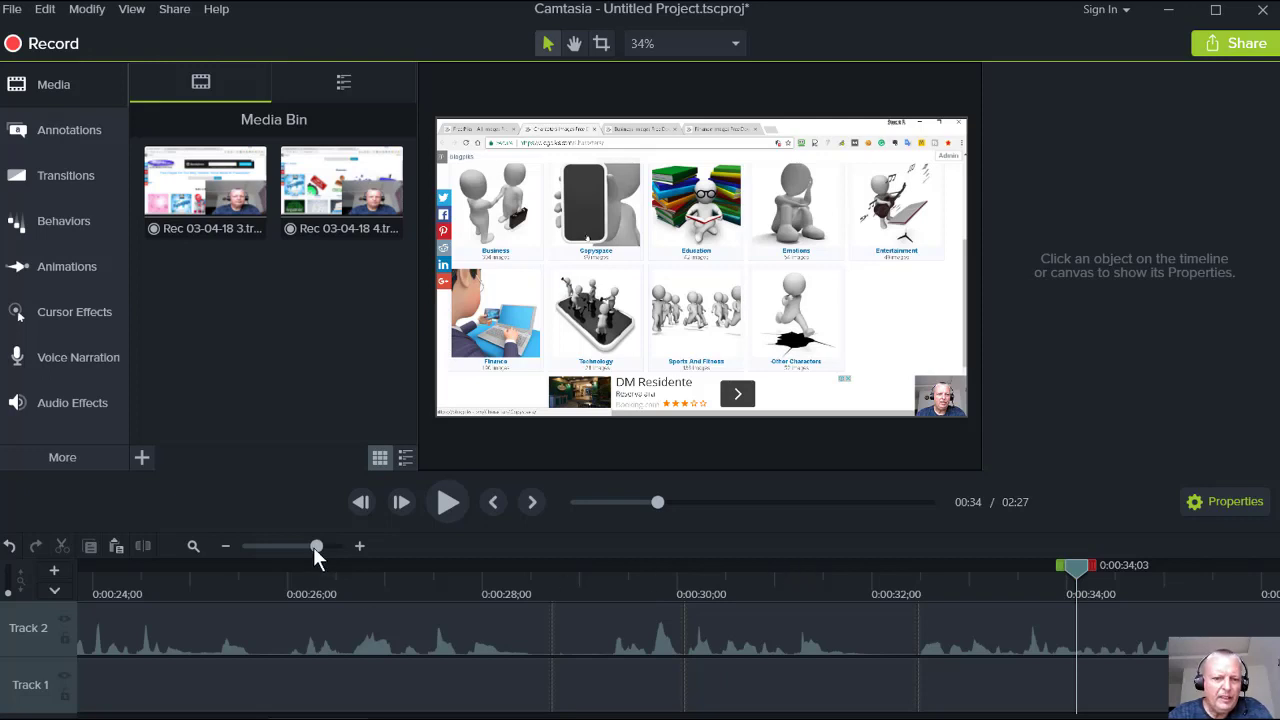
Locate where the first recording meets the second and replay from 0:01:02;24 to 0:01:12;27 to check the transition.
left_click_drag(313, 547, 291, 546)
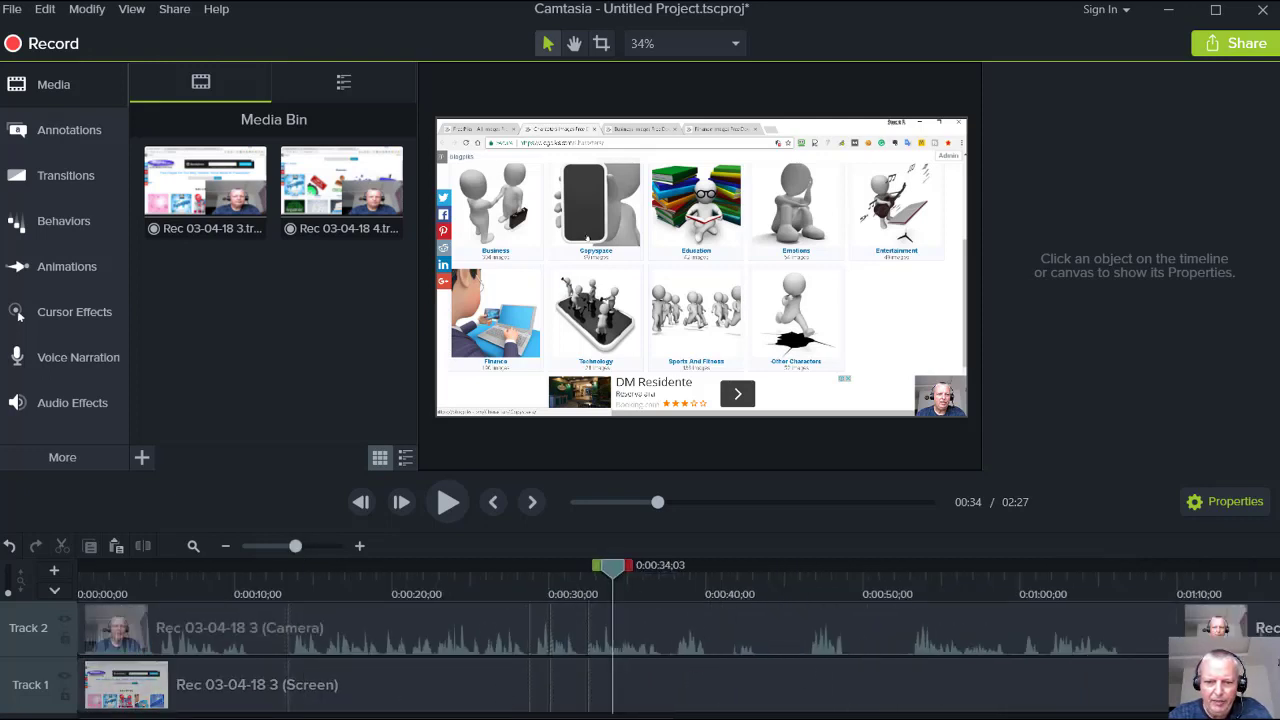
scroll(686, 703, "right", 5)
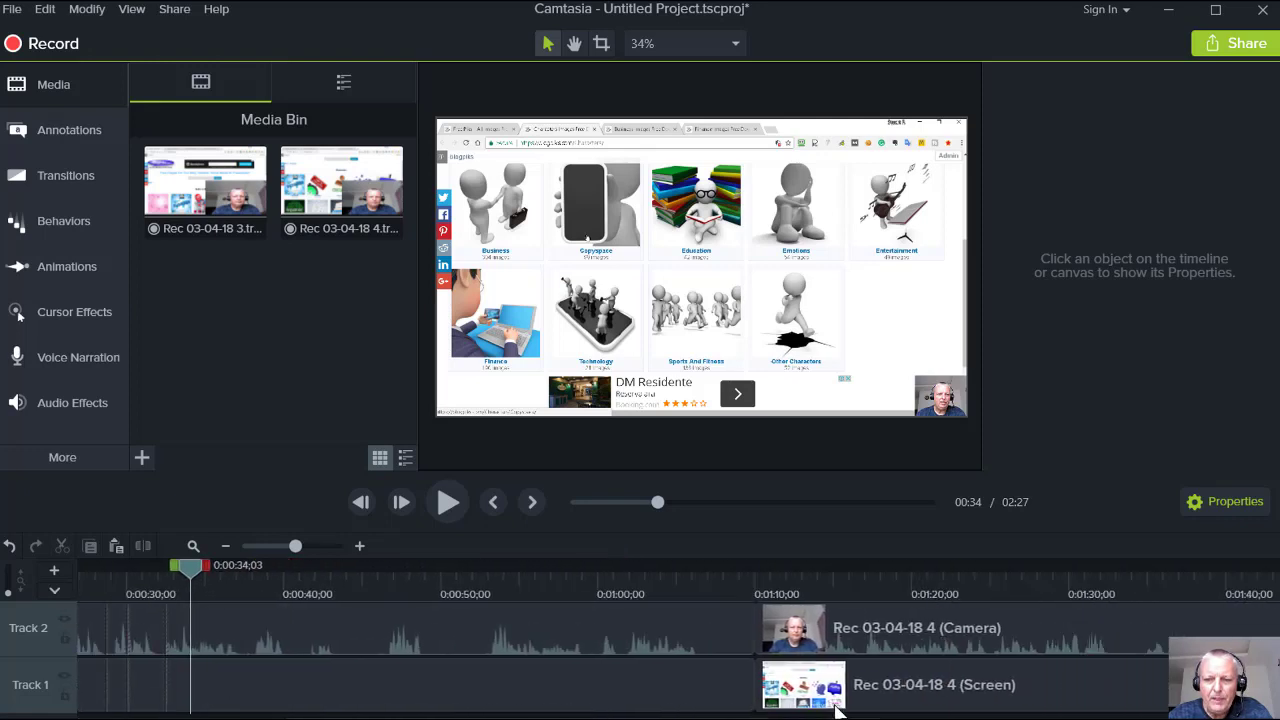
left_click(656, 620)
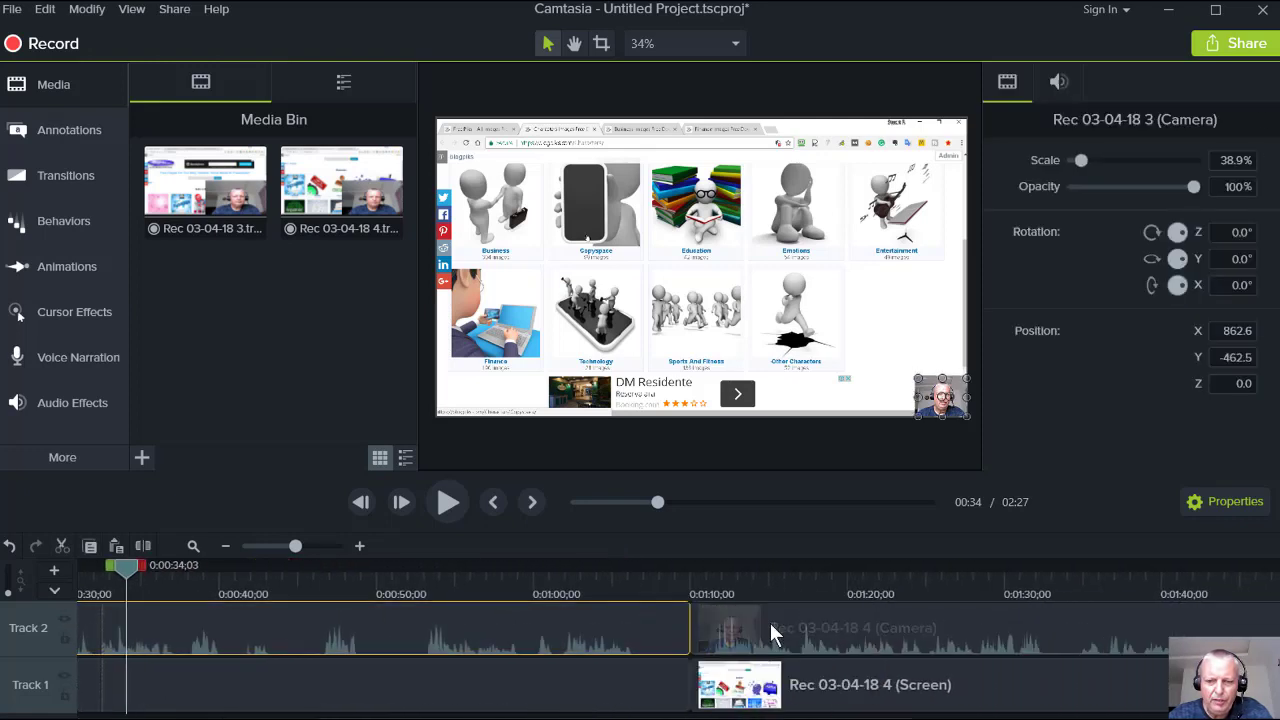
left_click(771, 628)
left_click(628, 625)
left_click(745, 638)
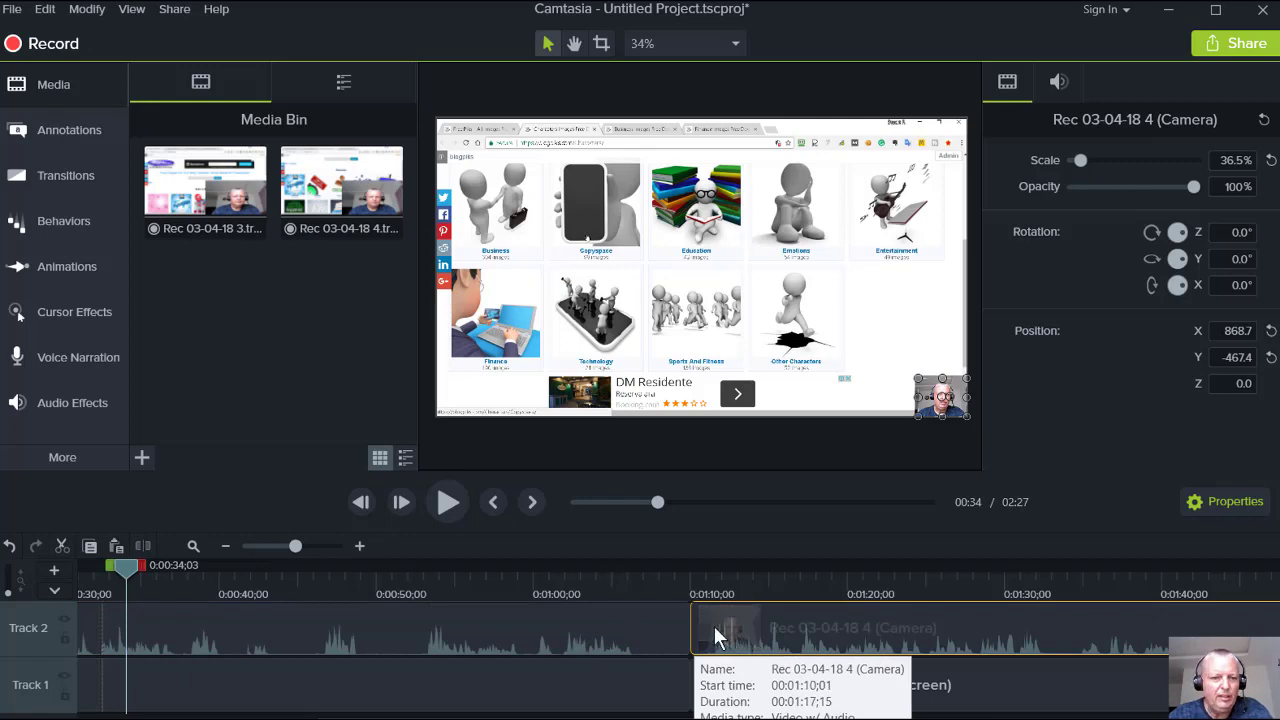
left_click(575, 577)
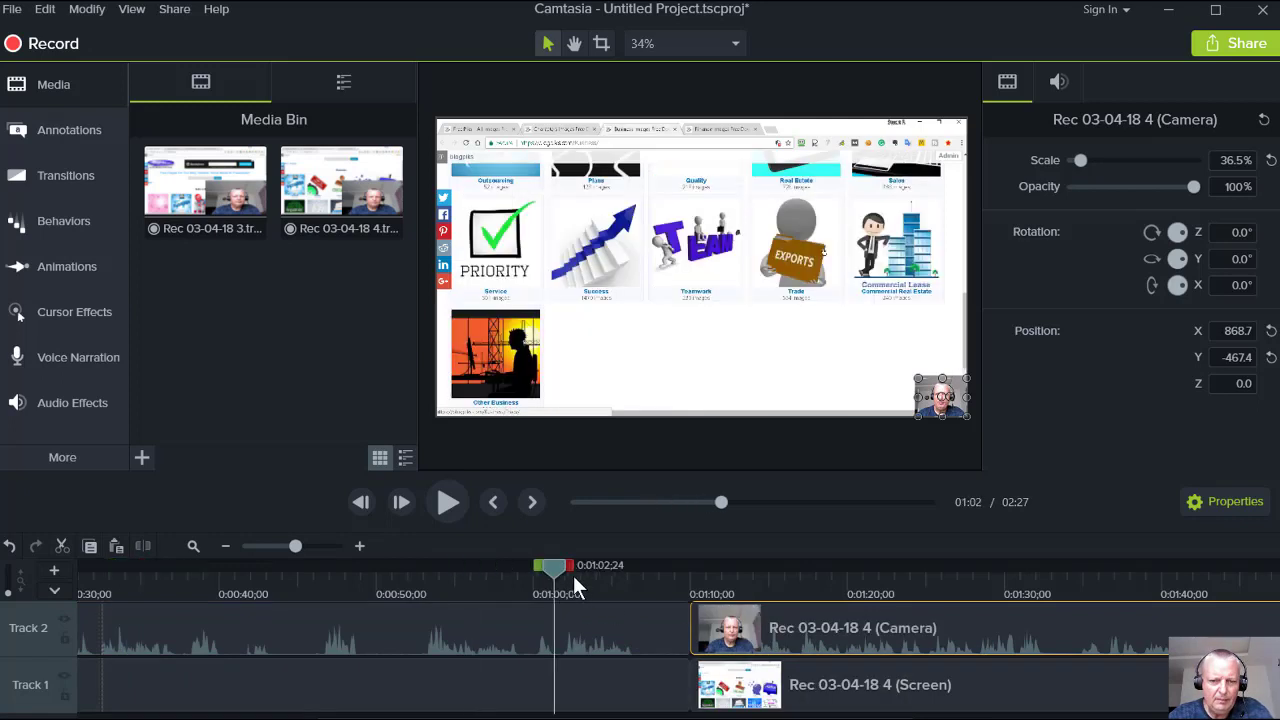
left_click(447, 505)
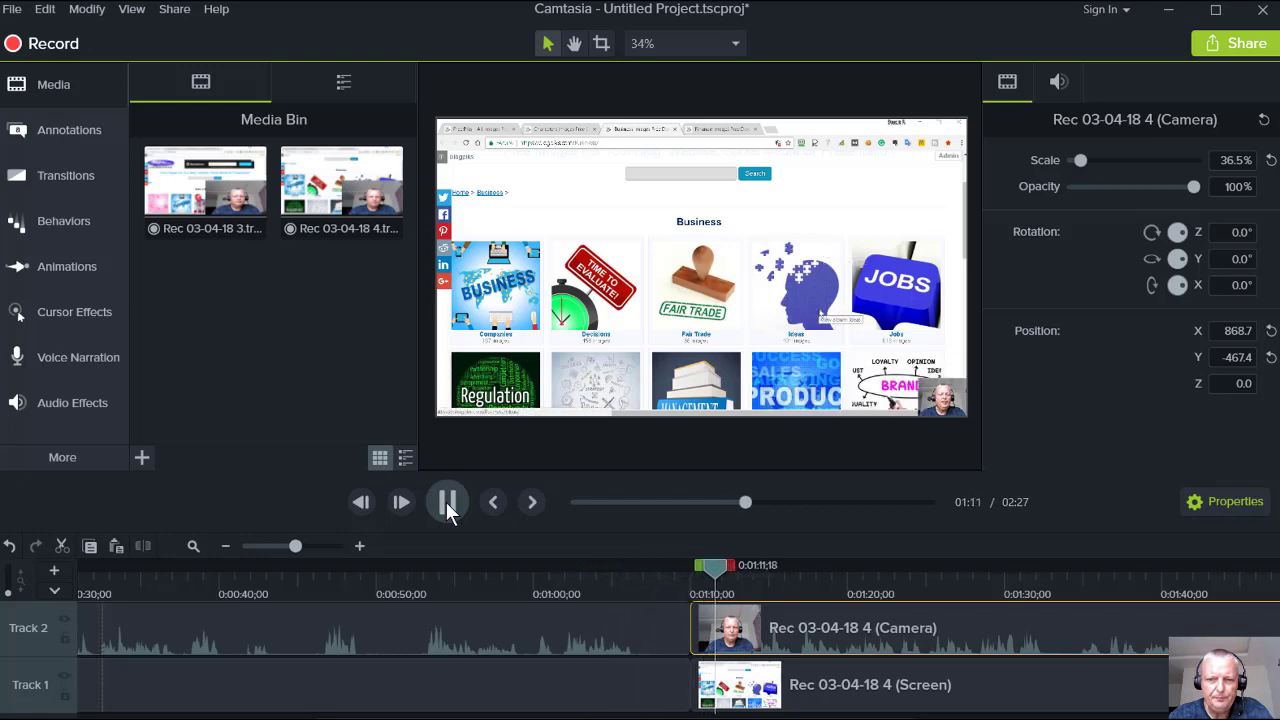
left_click(446, 502)
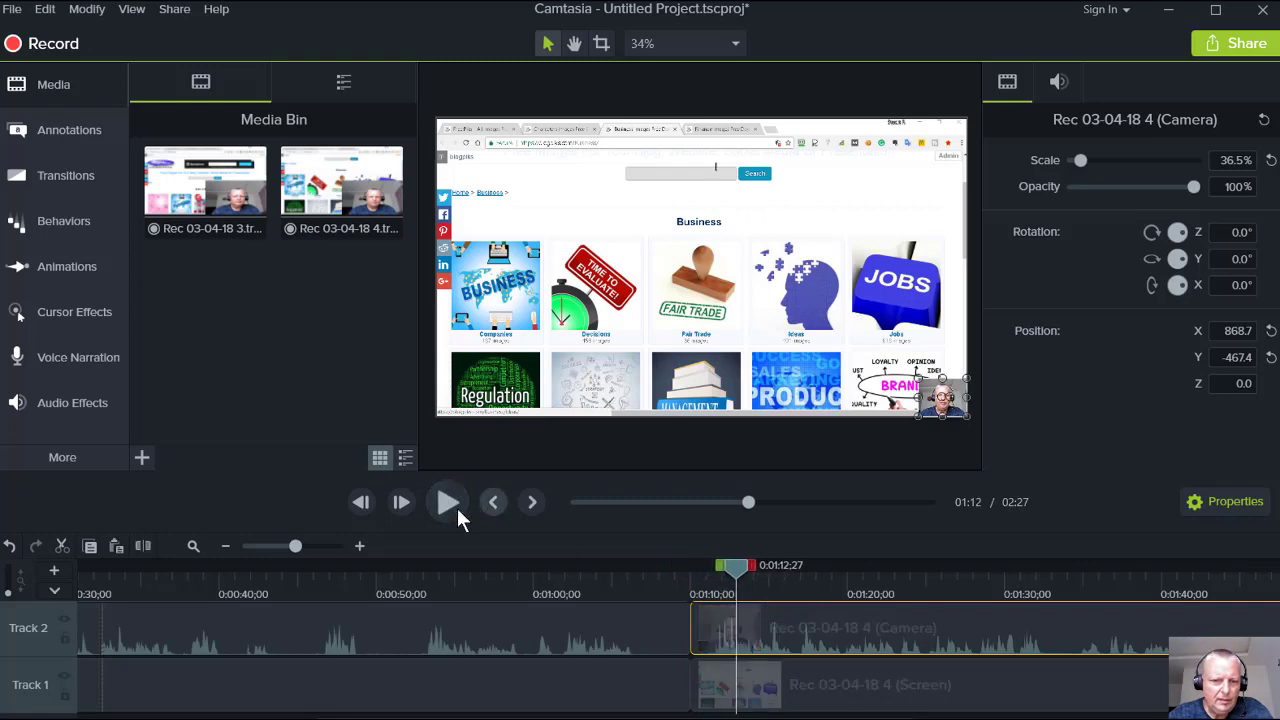
Replay the second recording's start from 0:01:11;04 and cut the pause from 0:01:06;25 to about 0:01:11;03 out of both tracks.
left_click_drag(294, 546, 320, 546)
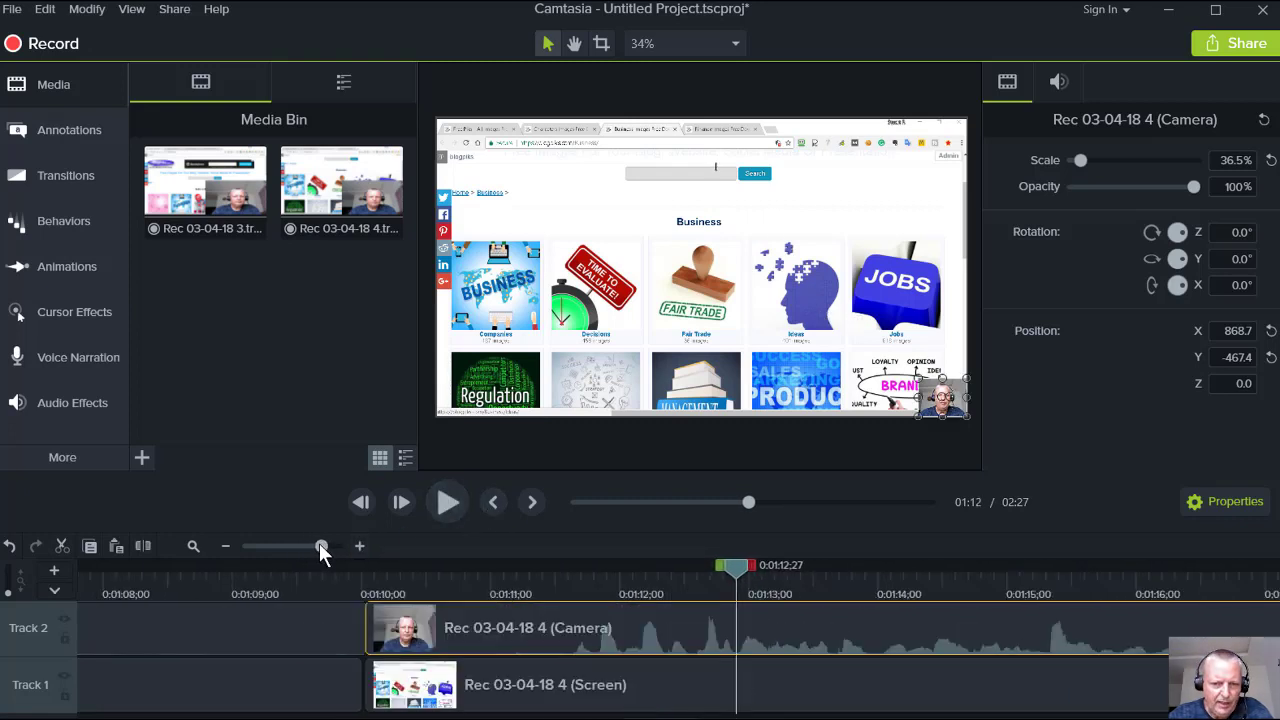
left_click_drag(660, 717, 636, 717)
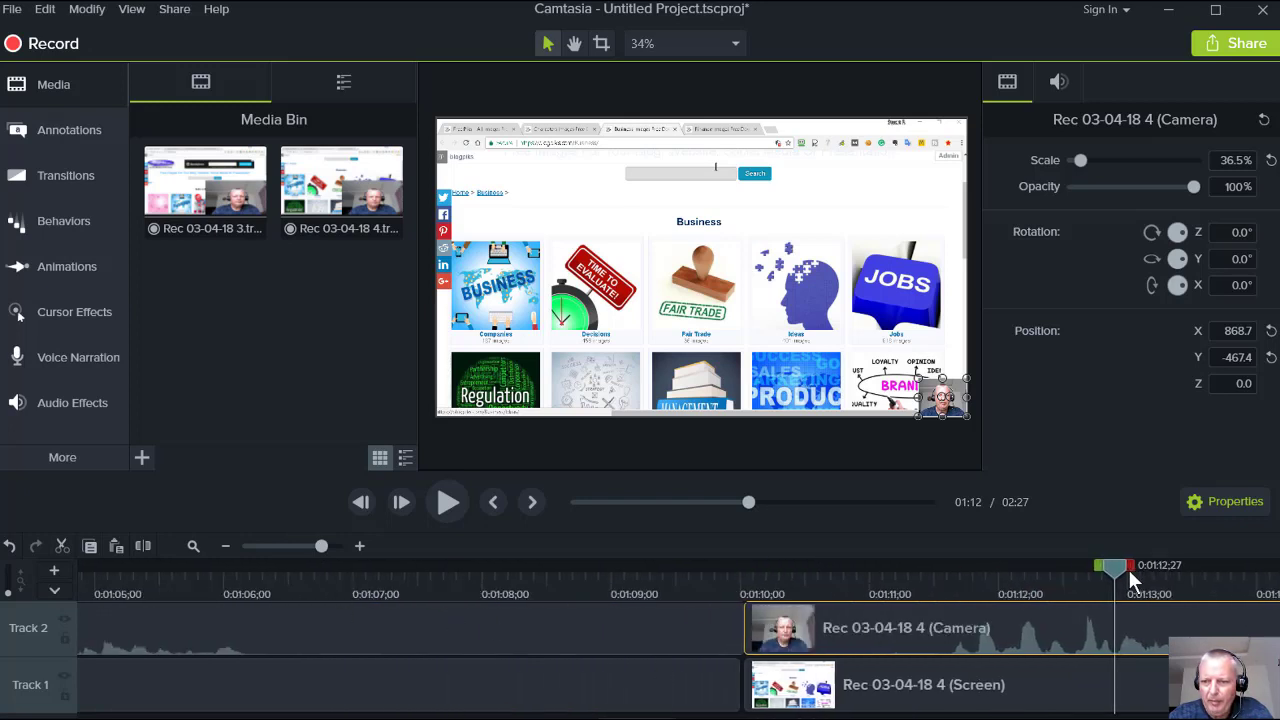
left_click_drag(1107, 566, 886, 600)
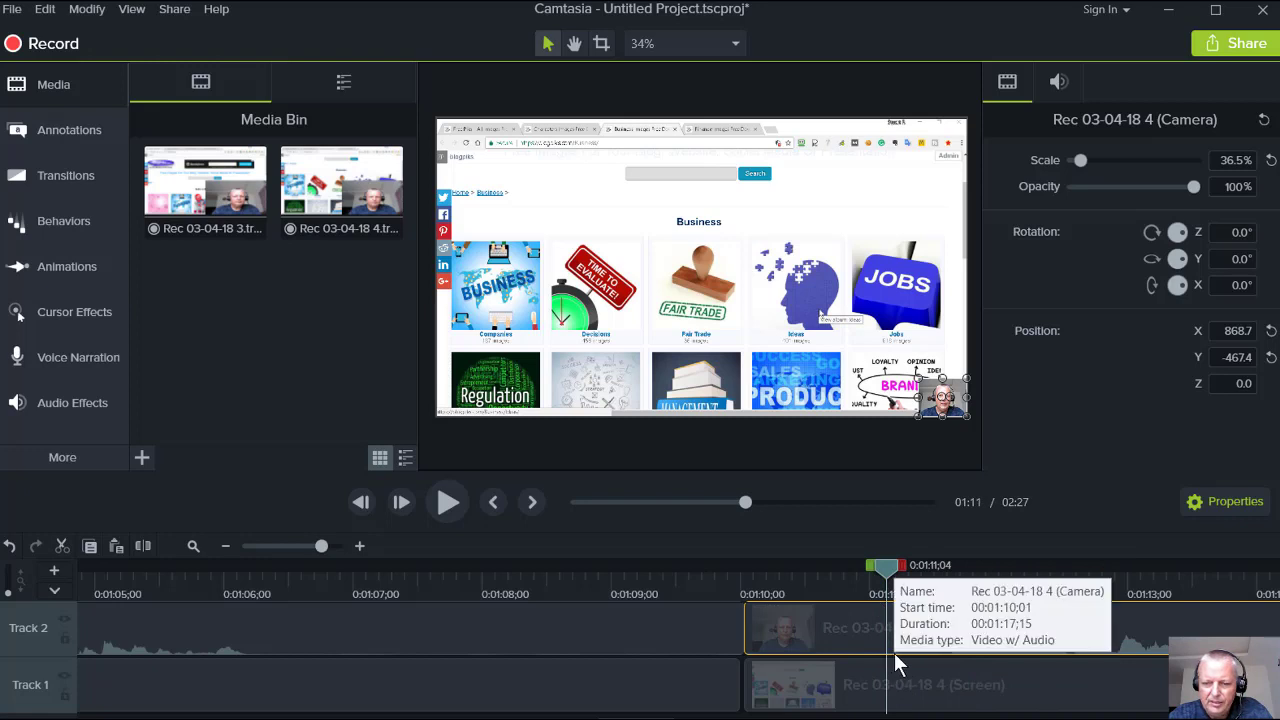
left_click(445, 503)
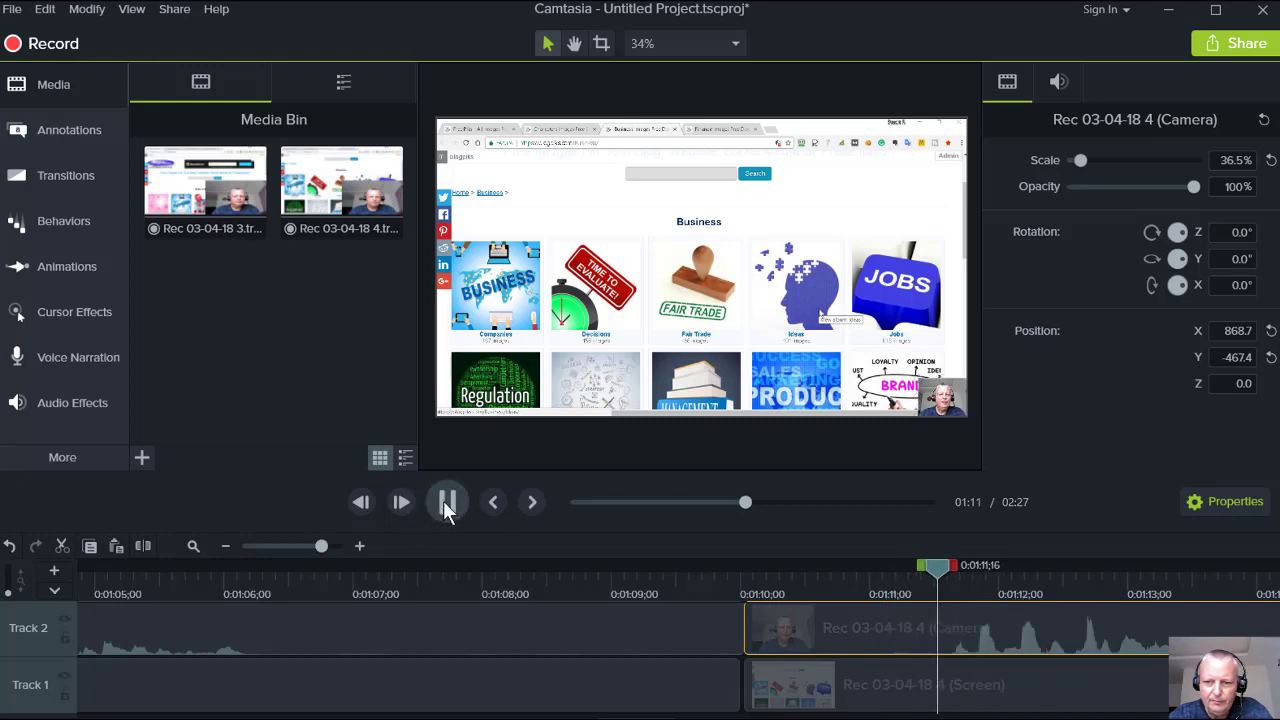
key("space")
left_click_drag(956, 570, 328, 623)
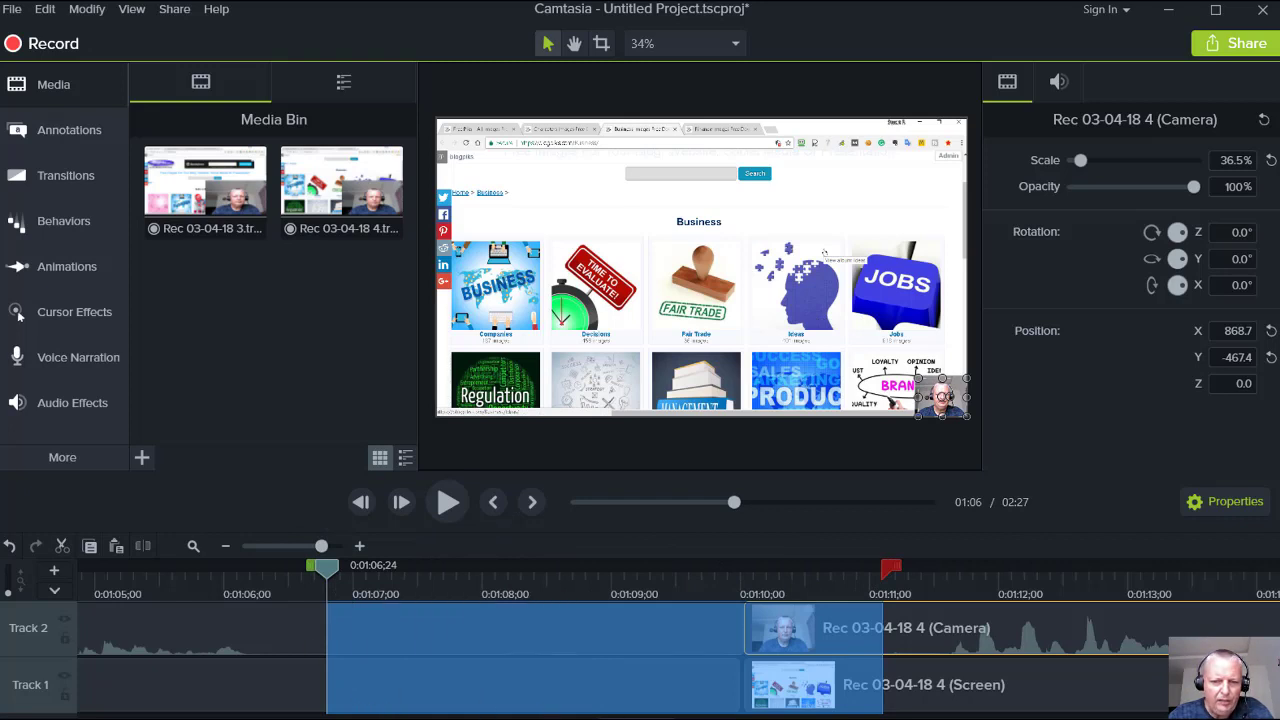
left_click_drag(640, 717, 563, 717)
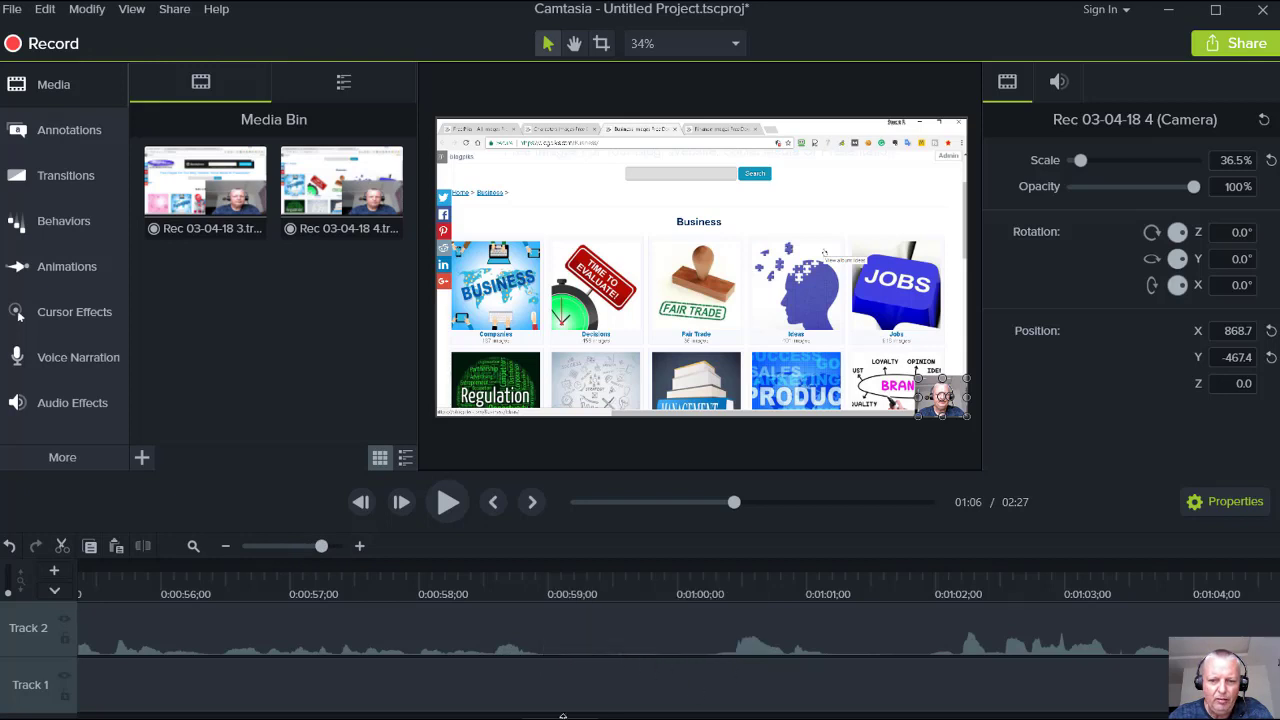
left_click_drag(563, 717, 638, 718)
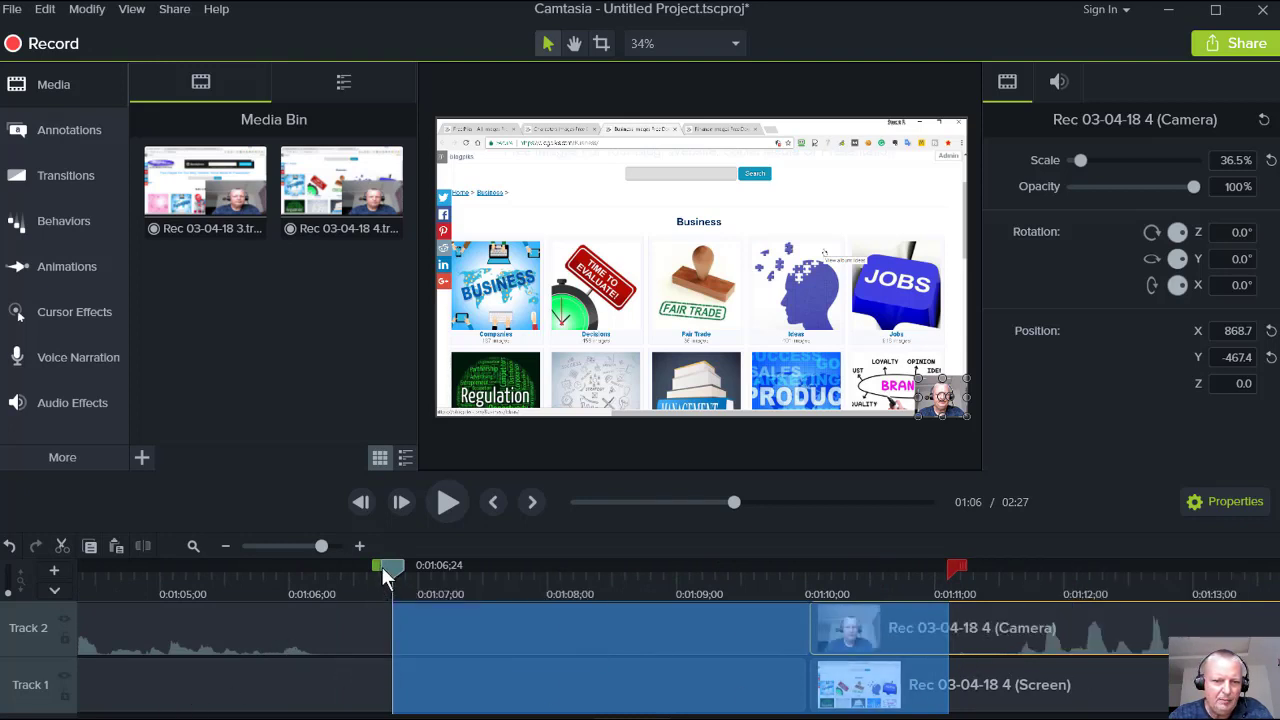
left_click_drag(375, 567, 380, 567)
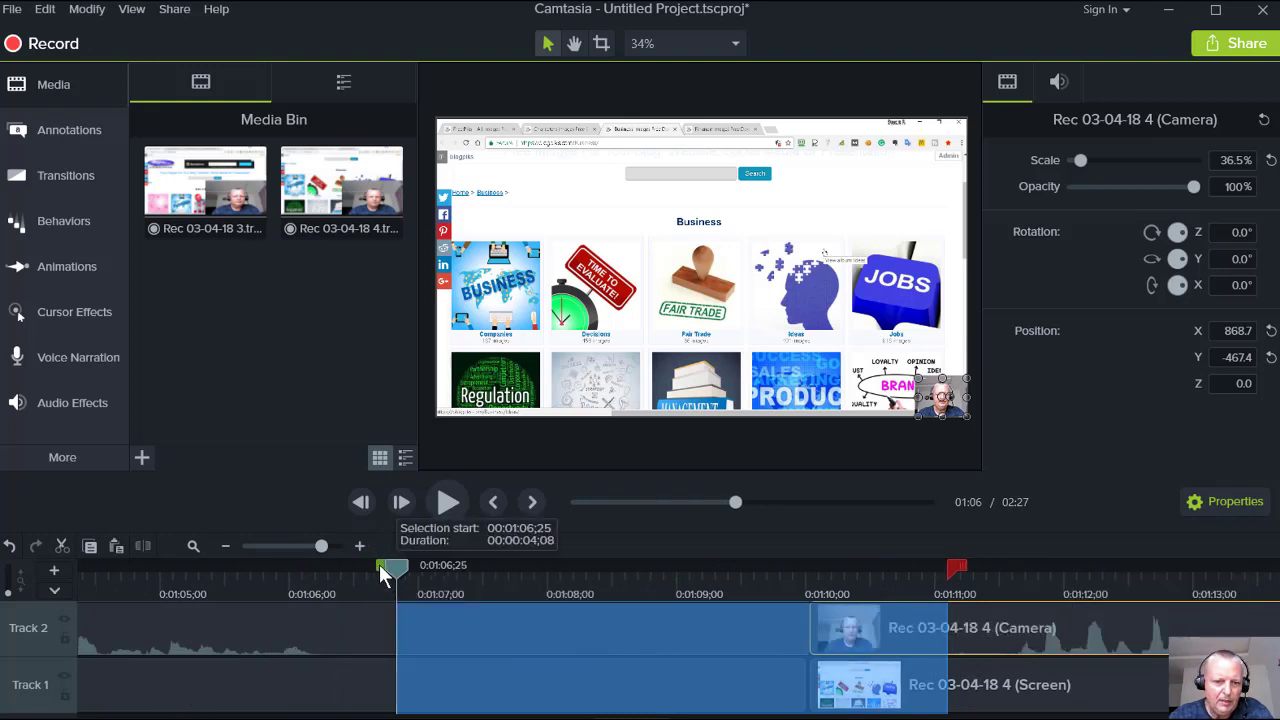
left_click(61, 548)
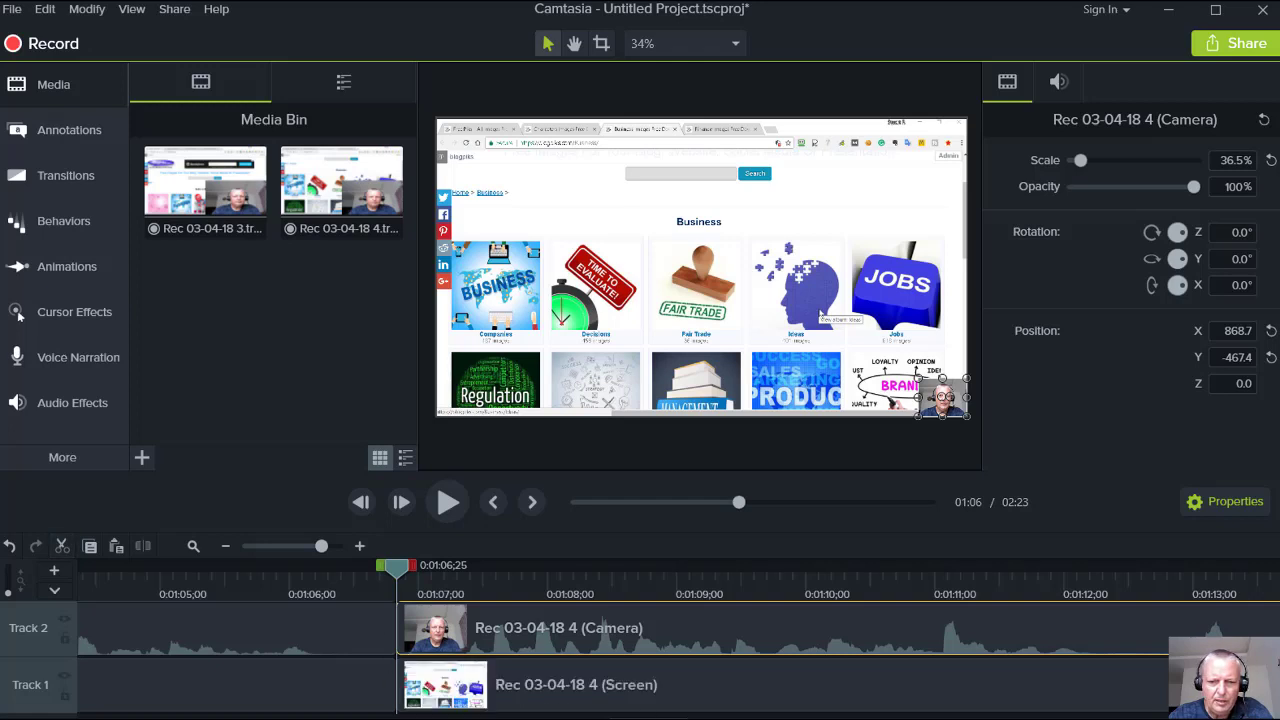
Compare the camera clips on both sides of the join at 0:01:06;25 and replay from 0:01:04;20 to 0:01:09;23.
left_click_drag(649, 718, 641, 718)
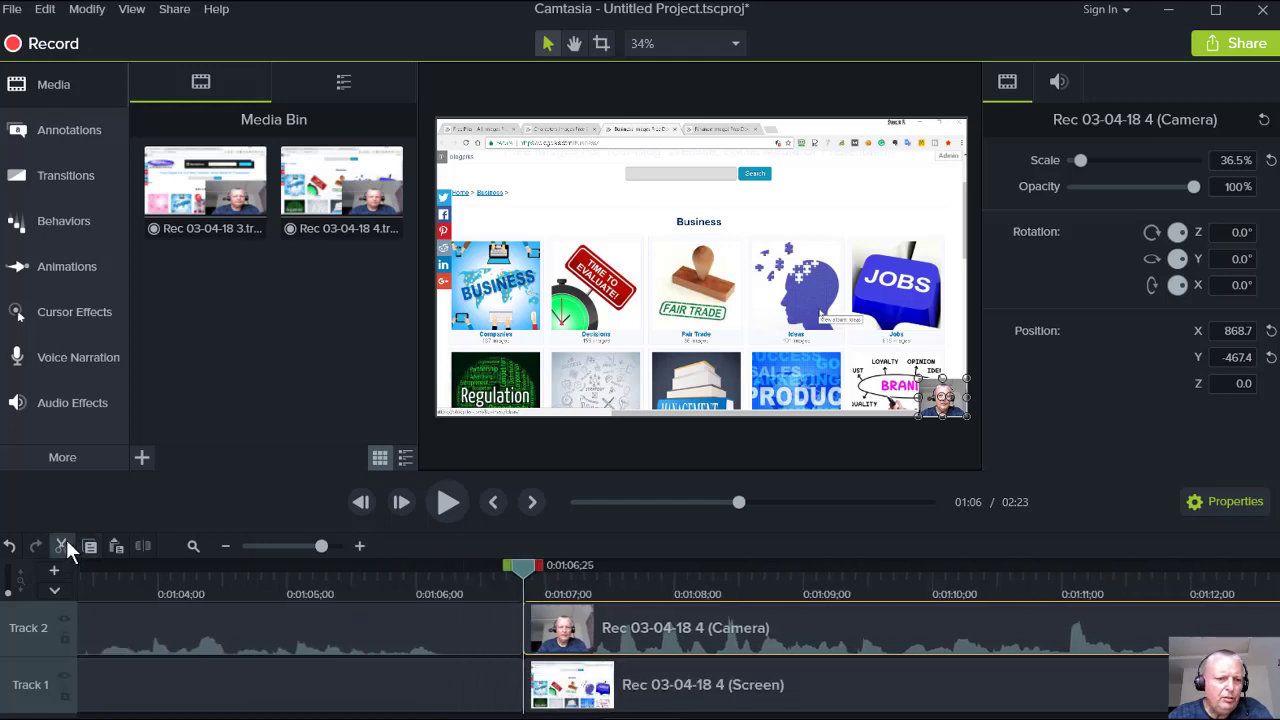
left_click(470, 622)
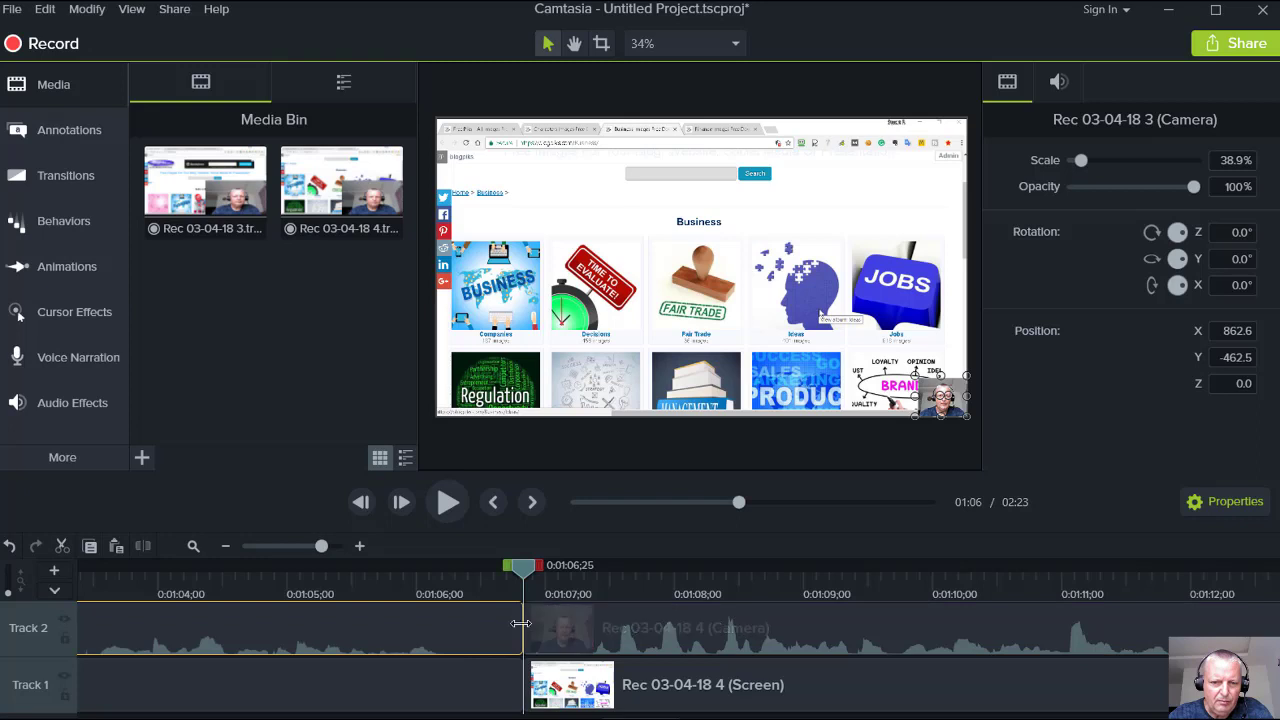
left_click(572, 630)
left_click(485, 627)
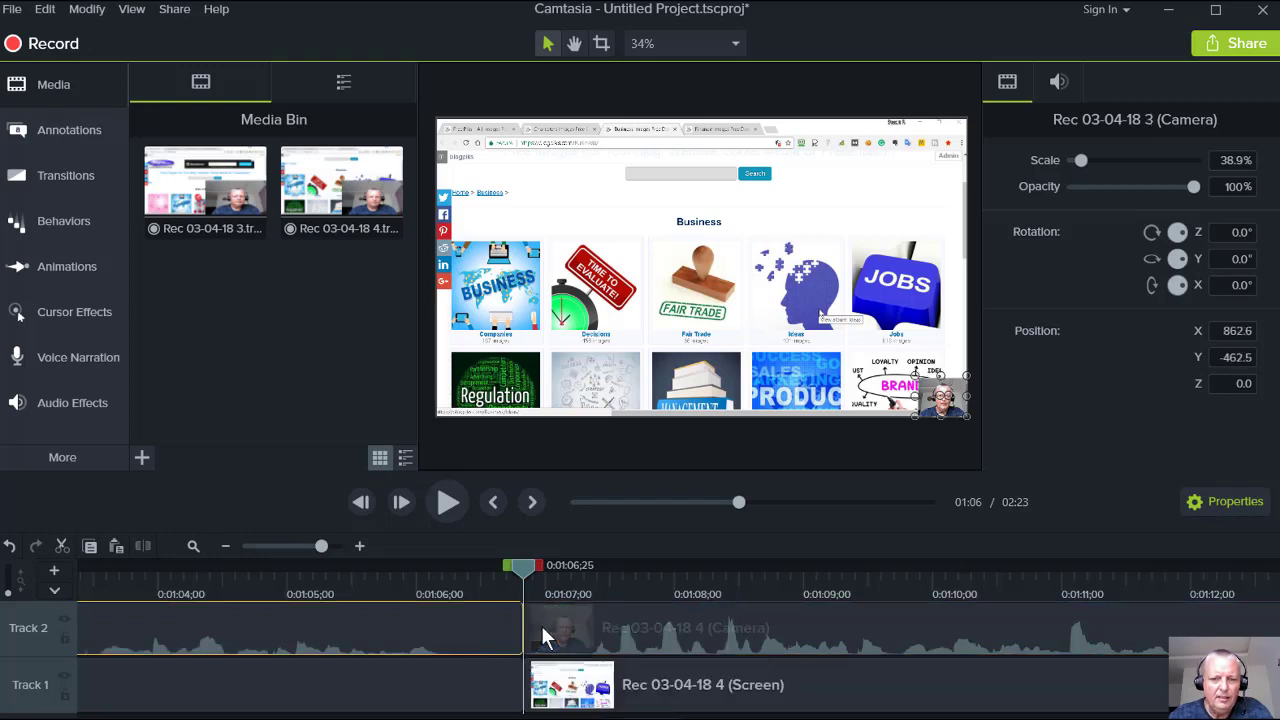
left_click_drag(566, 622, 540, 626)
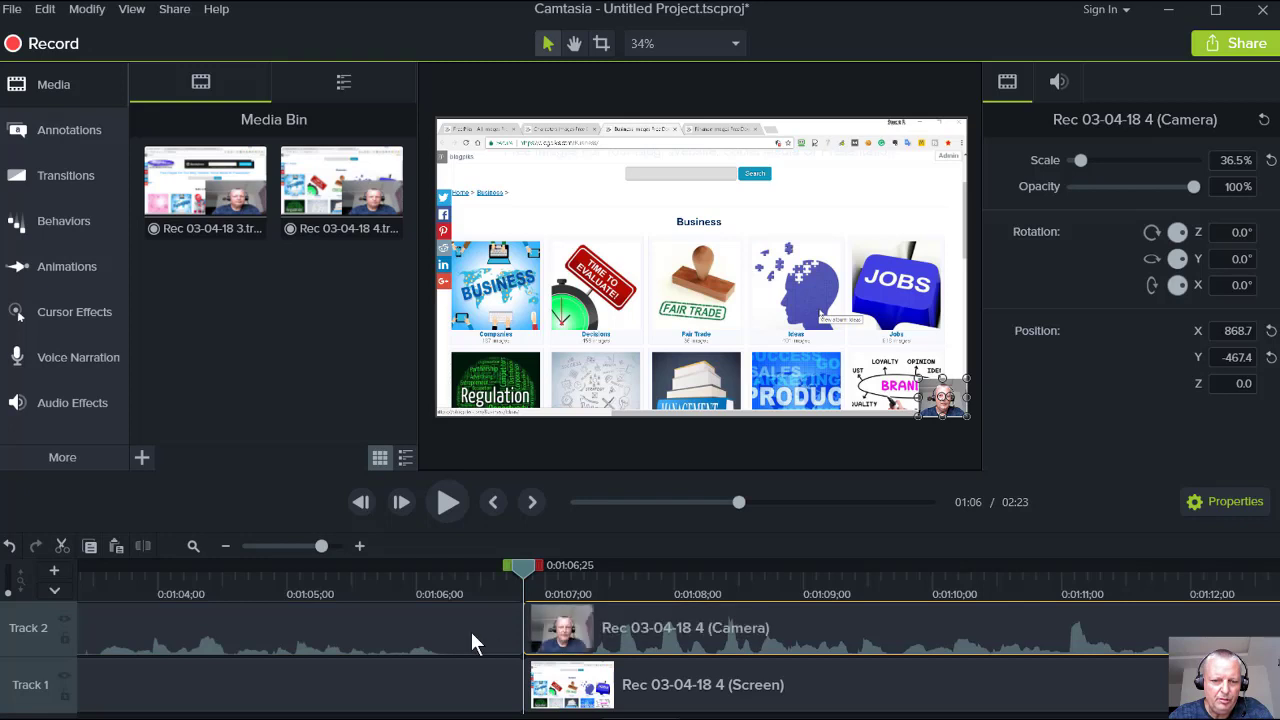
left_click(241, 590)
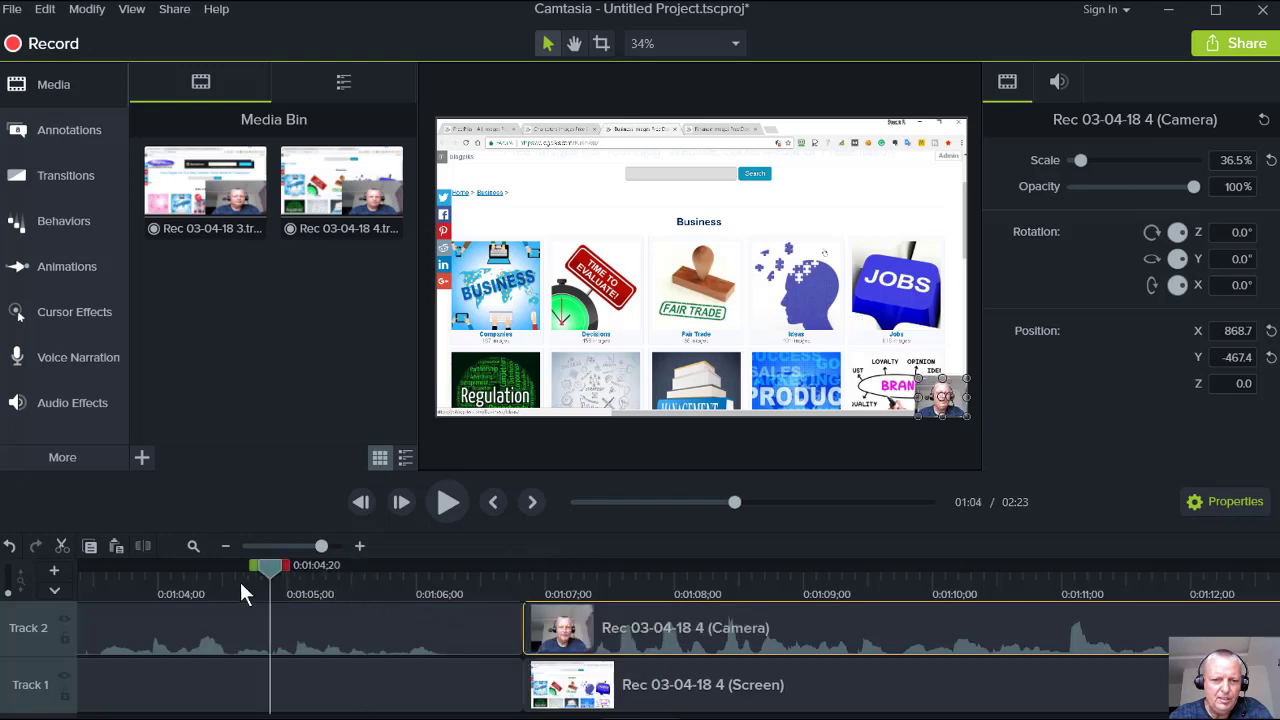
left_click(437, 505)
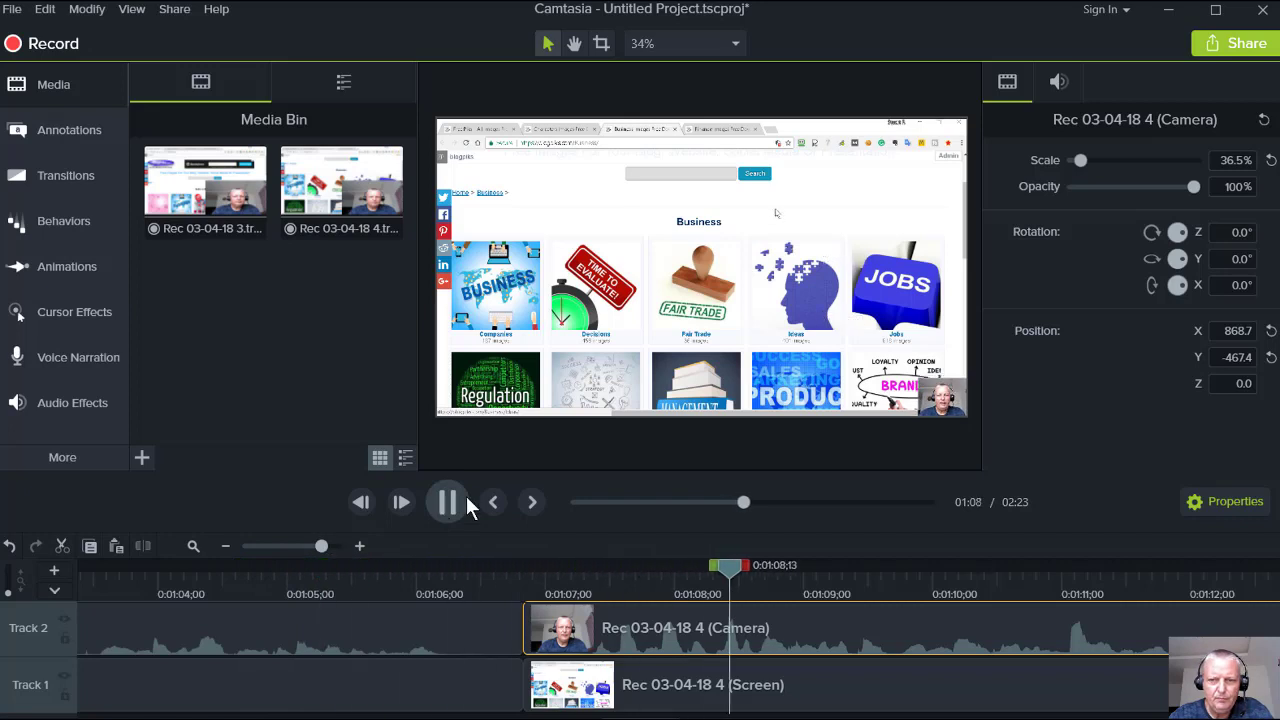
left_click(447, 499)
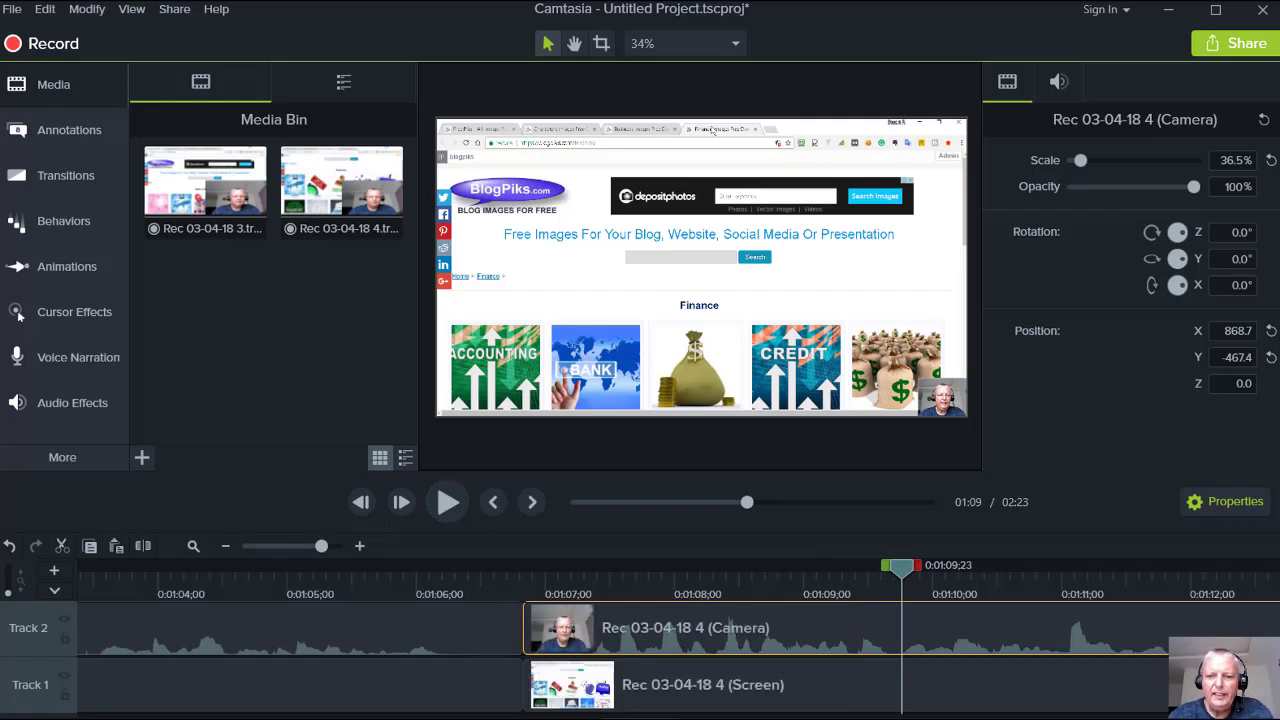
Replay the ending from about 0:02:17;15, split both tracks at 0:02:19;23 and delete everything after the split.
left_click_drag(700, 710, 1195, 708)
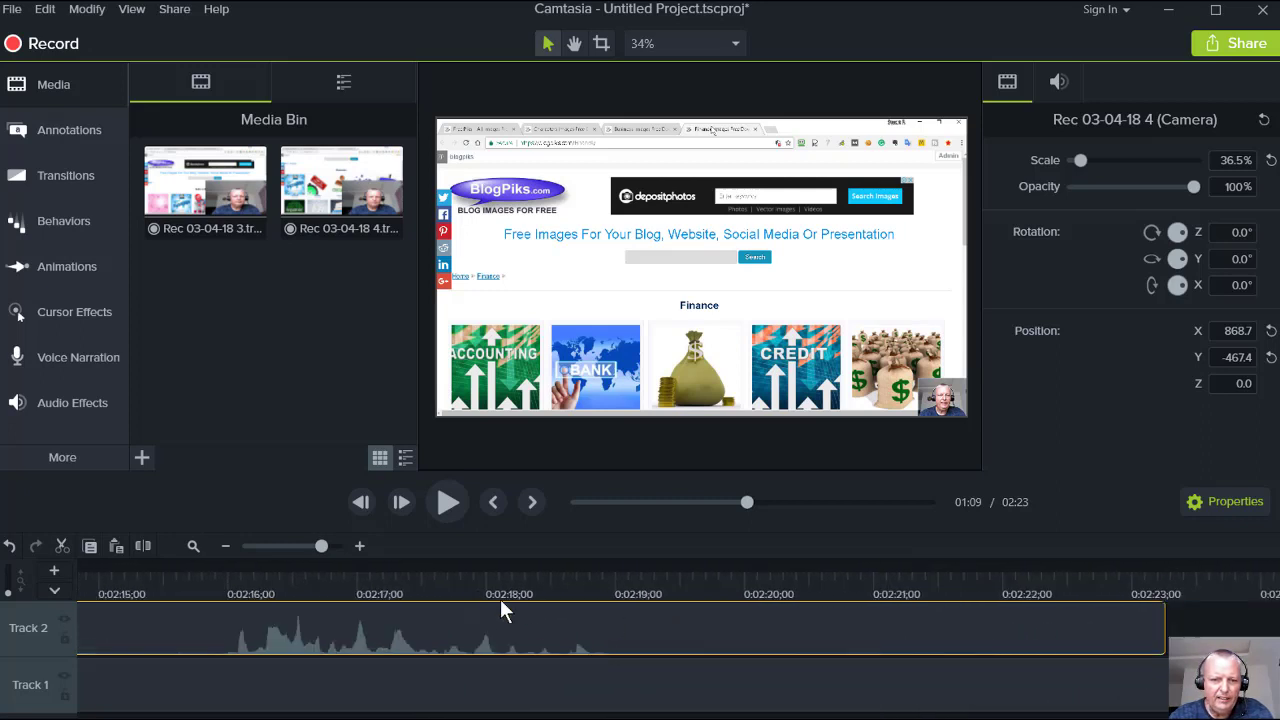
left_click(444, 578)
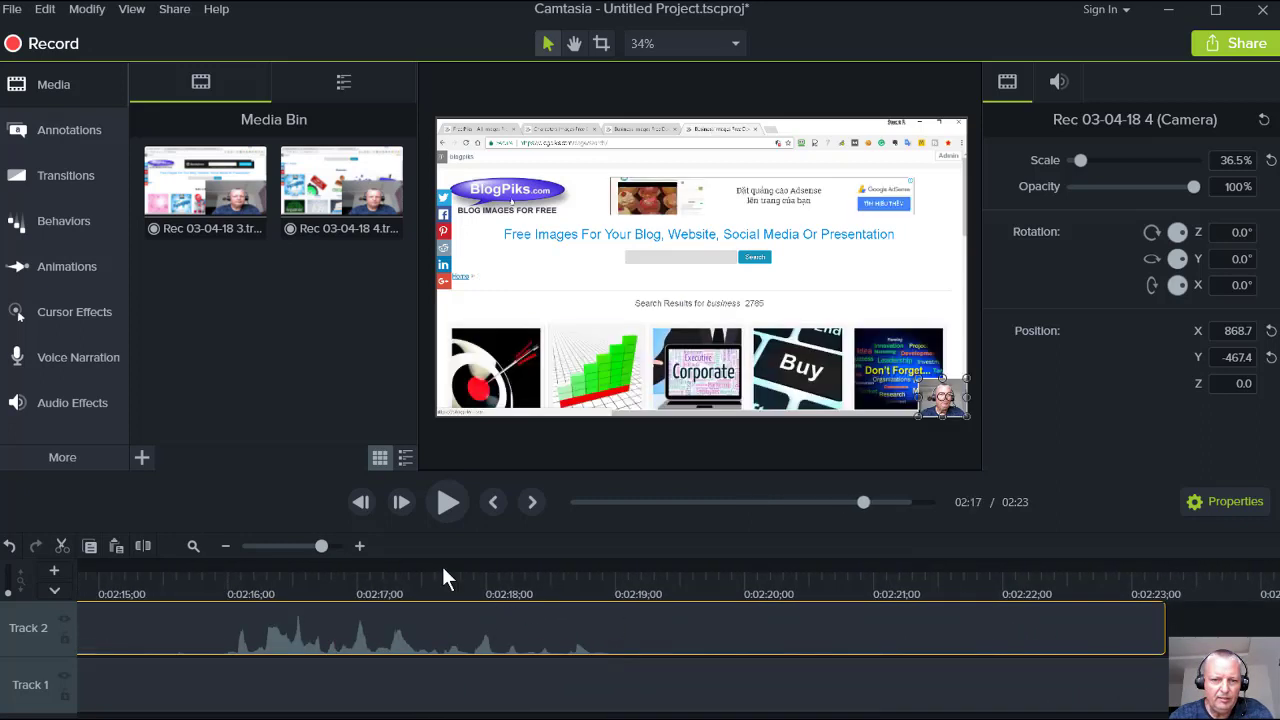
left_click(446, 501)
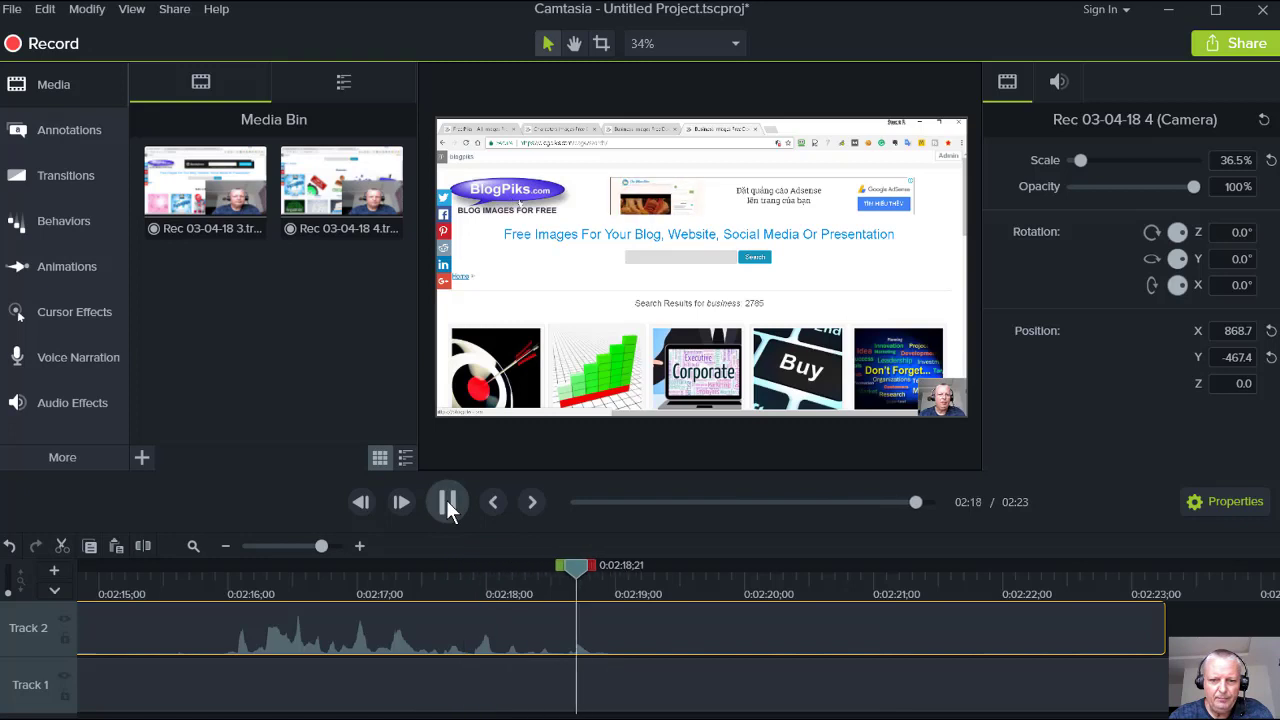
mouse_move(626, 567)
left_mouse_down()
mouse_move(639, 561)
mouse_move(609, 571)
left_mouse_up()
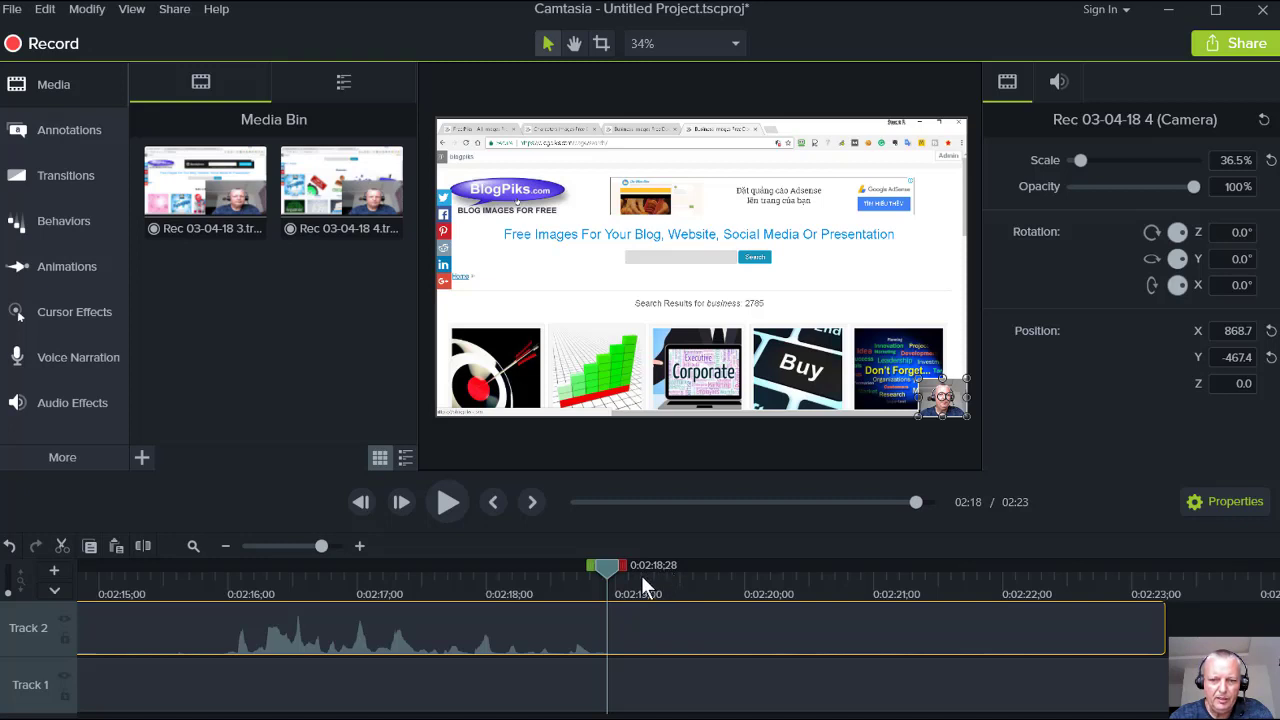
left_click_drag(610, 568, 714, 573)
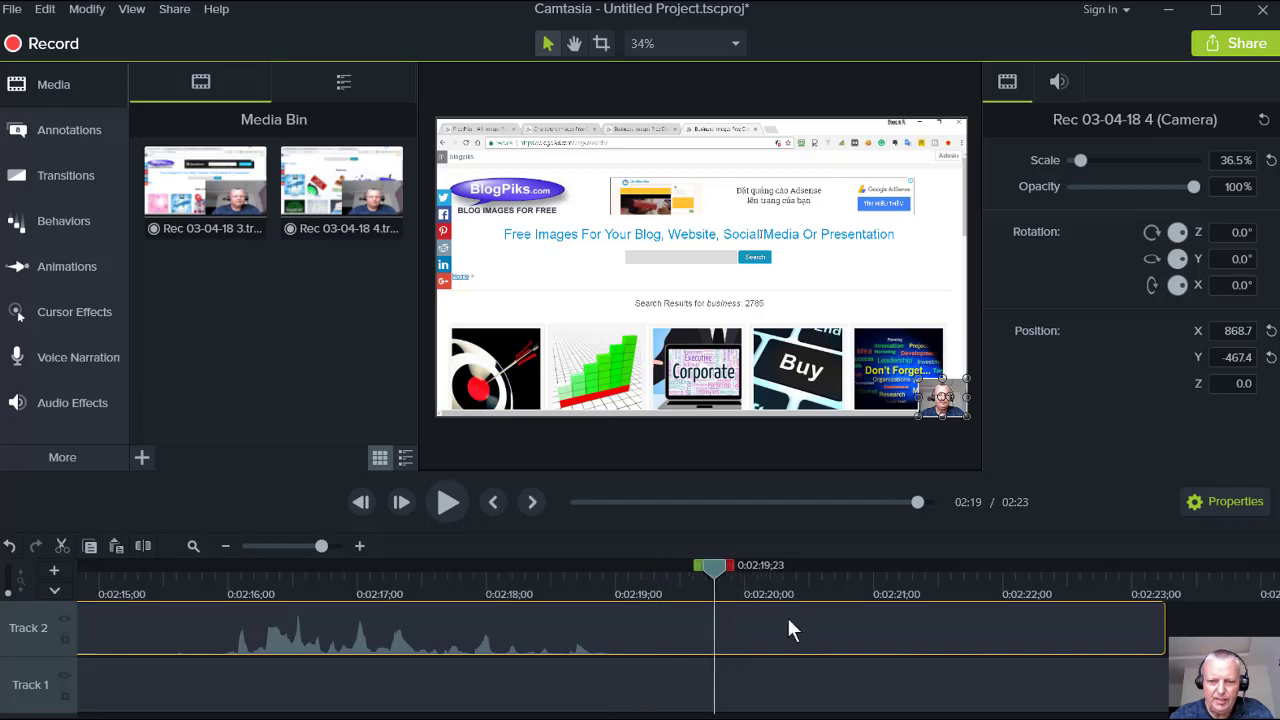
left_click(704, 664, "ctrl")
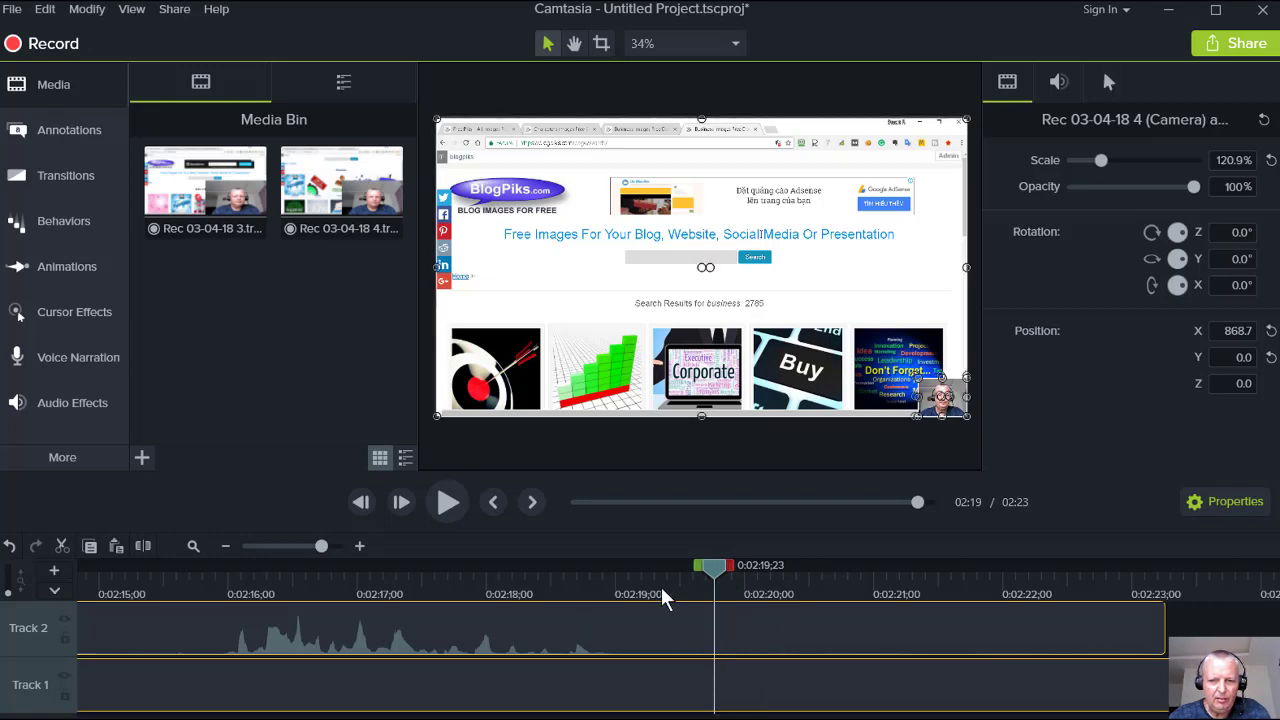
left_click(144, 549)
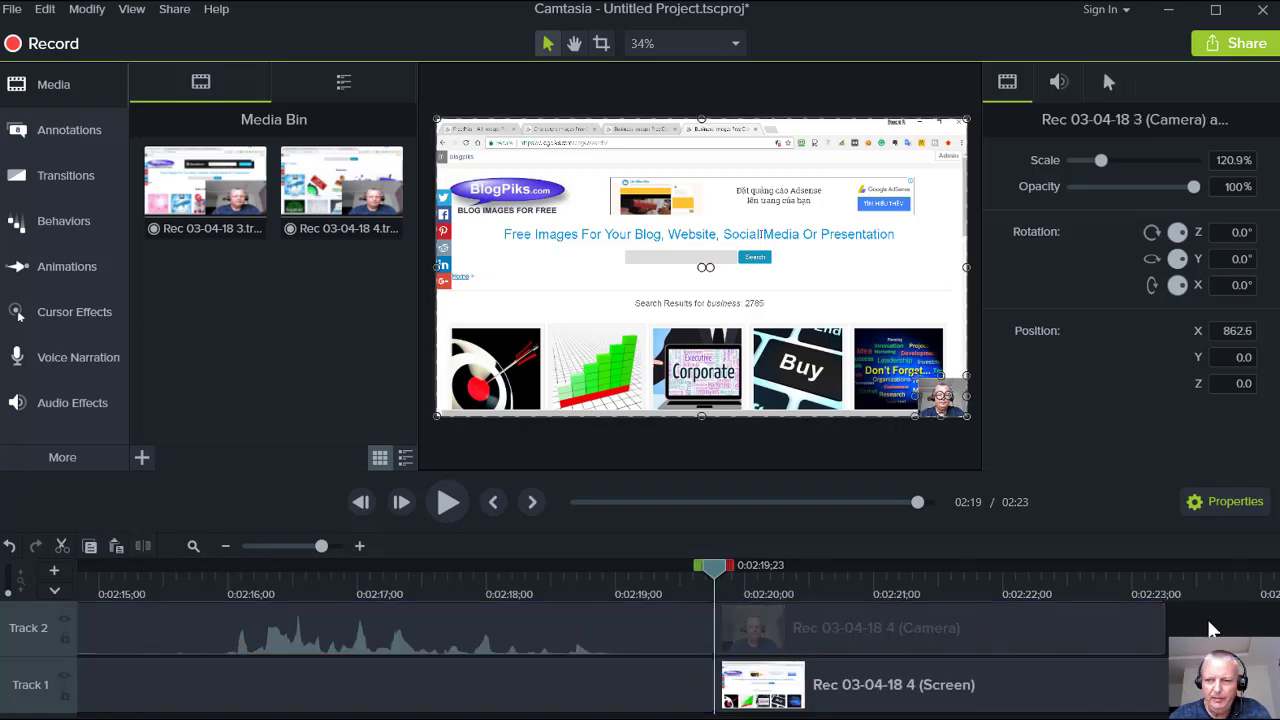
left_click_drag(1218, 627, 1014, 694)
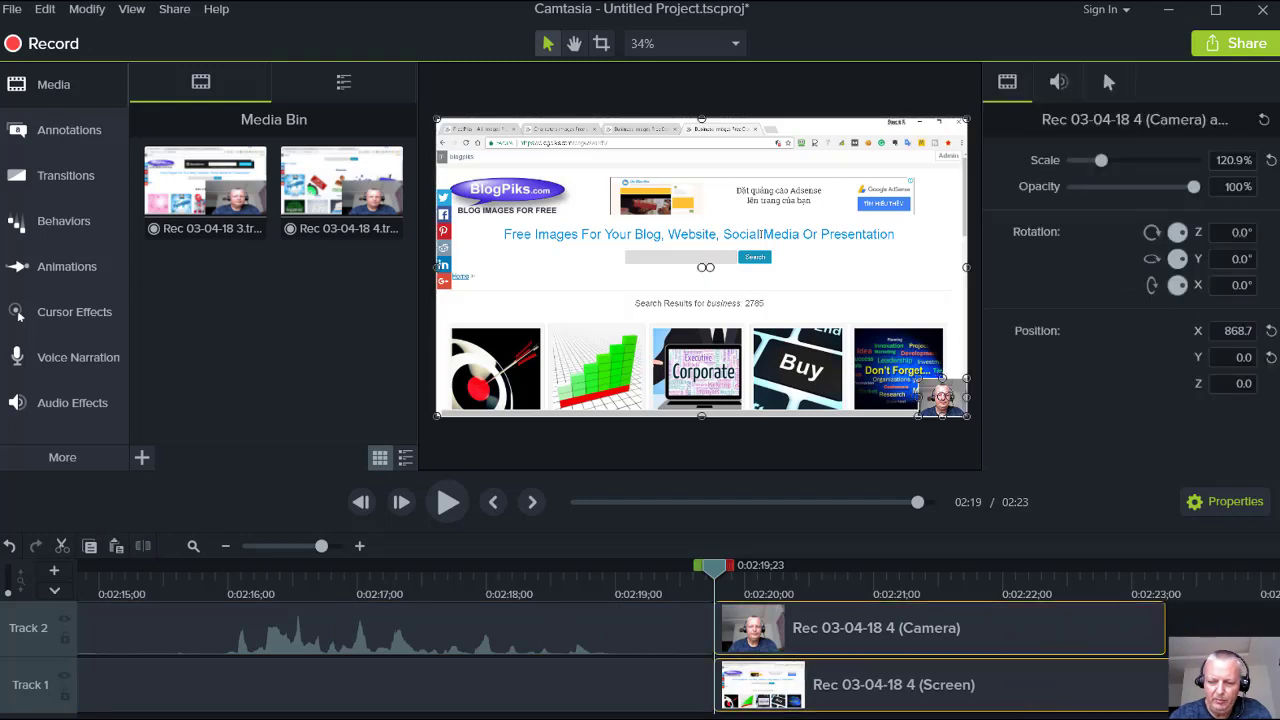
key("Delete")
Import outro3c.mp4 from the outro3c folder and place it on Track 2 directly after the second camera clip at 0:02:19;23.
left_click_drag(321, 546, 291, 545)
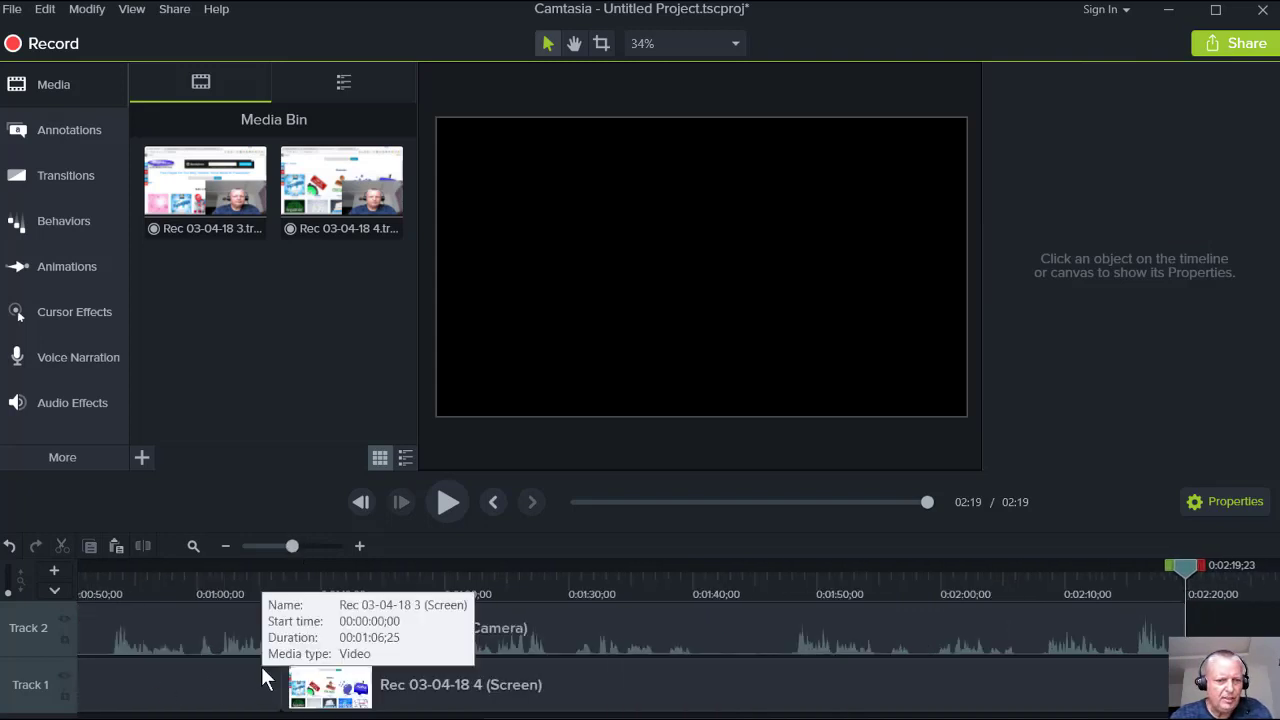
right_click(190, 294)
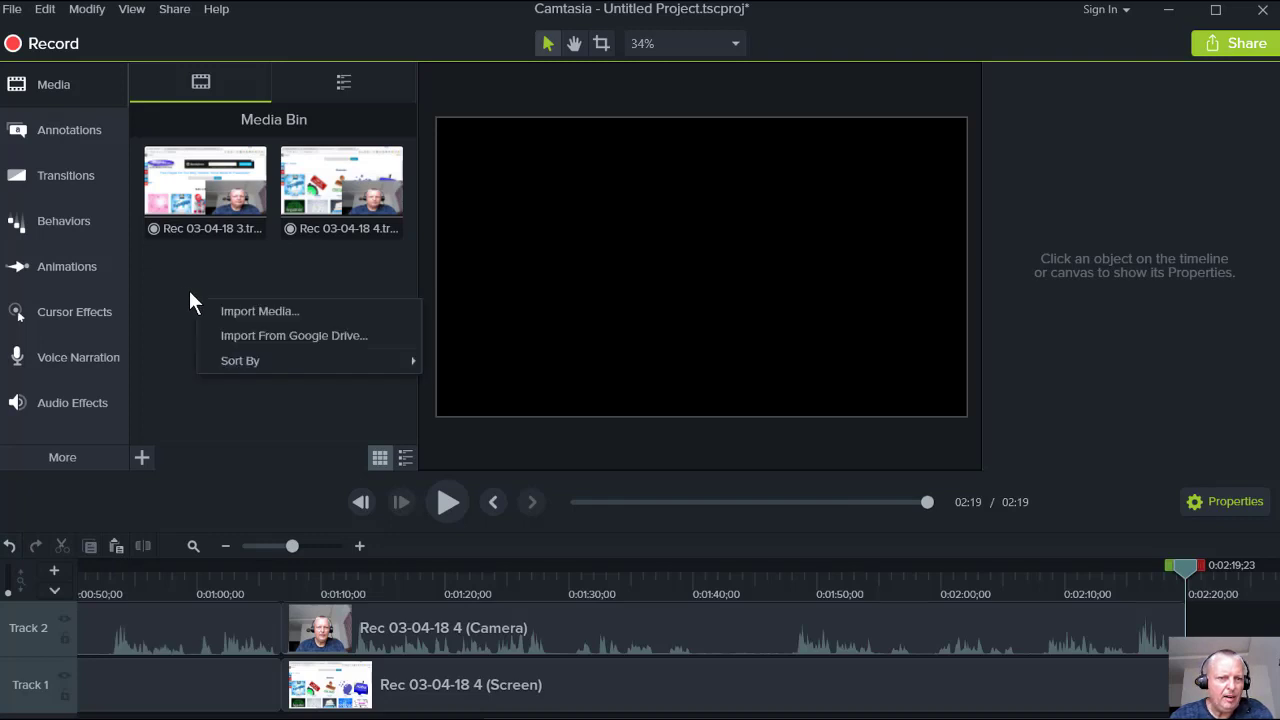
left_click(254, 316)
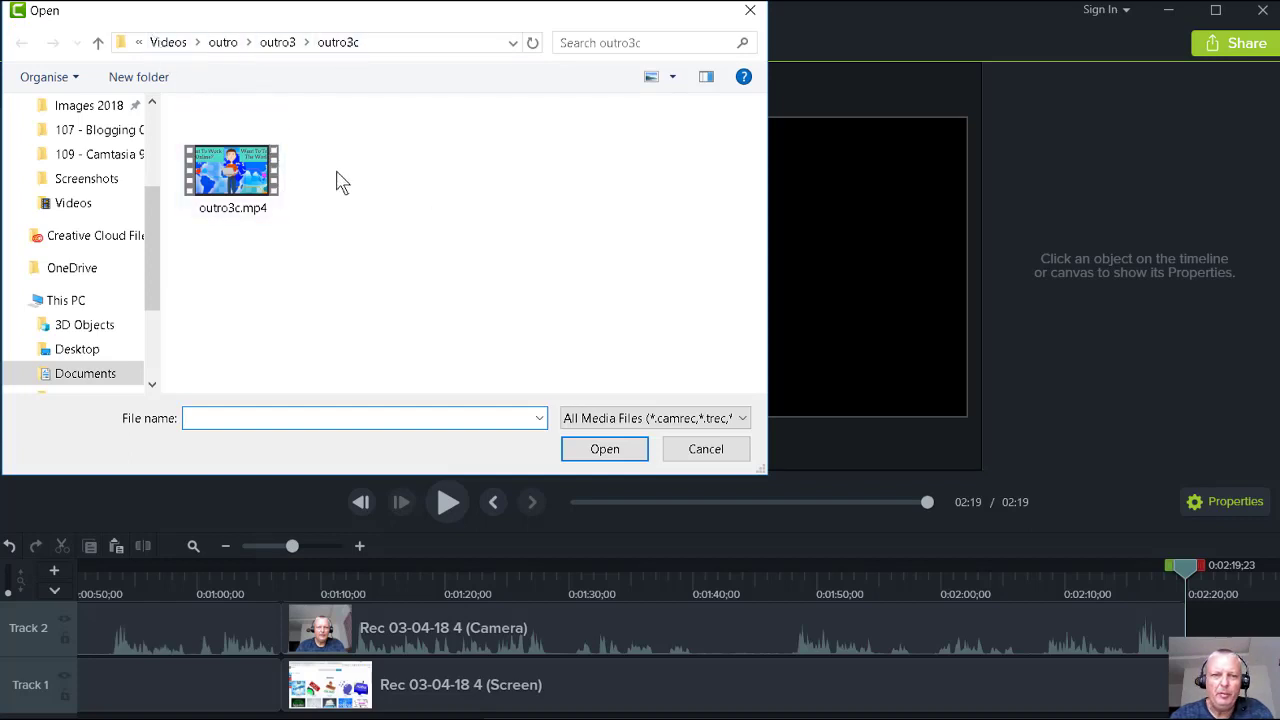
double_click(240, 170)
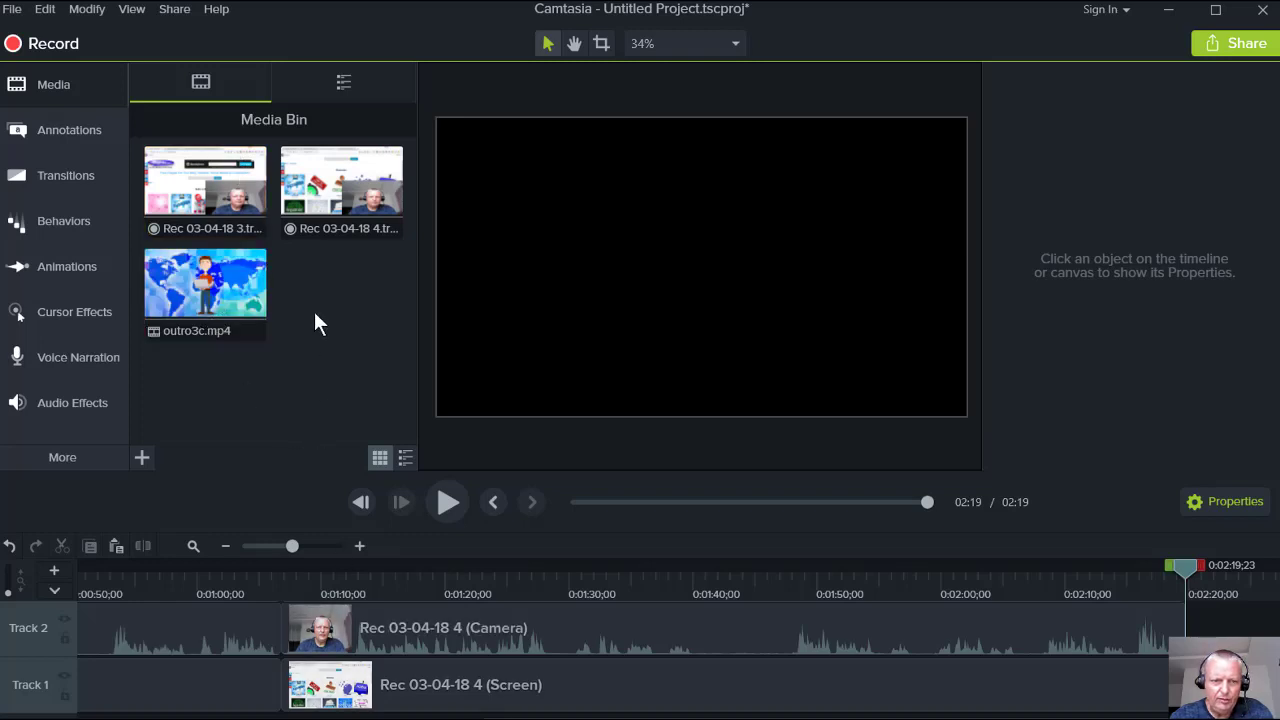
left_click_drag(205, 288, 1089, 600)
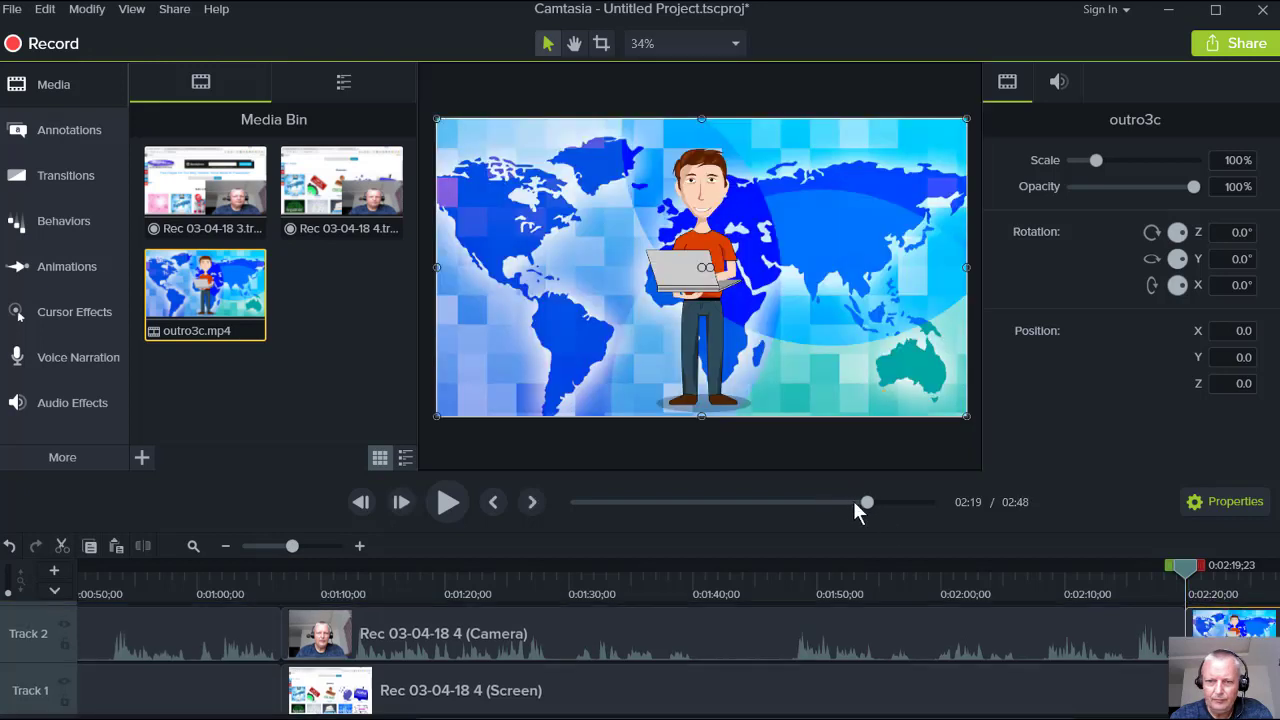
Replay from 0:02:17;04 to 0:02:22;14 to check the change from the recording to the outro.
left_click_drag(867, 499, 874, 499)
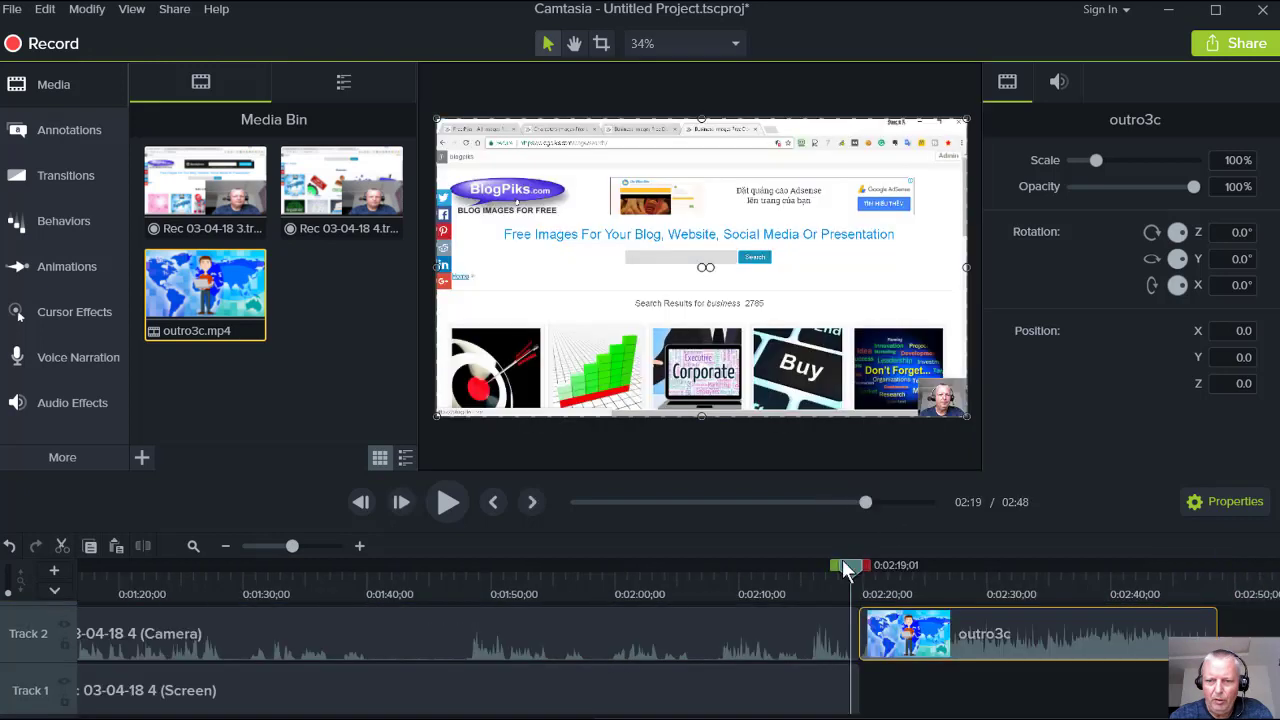
left_click_drag(843, 567, 826, 569)
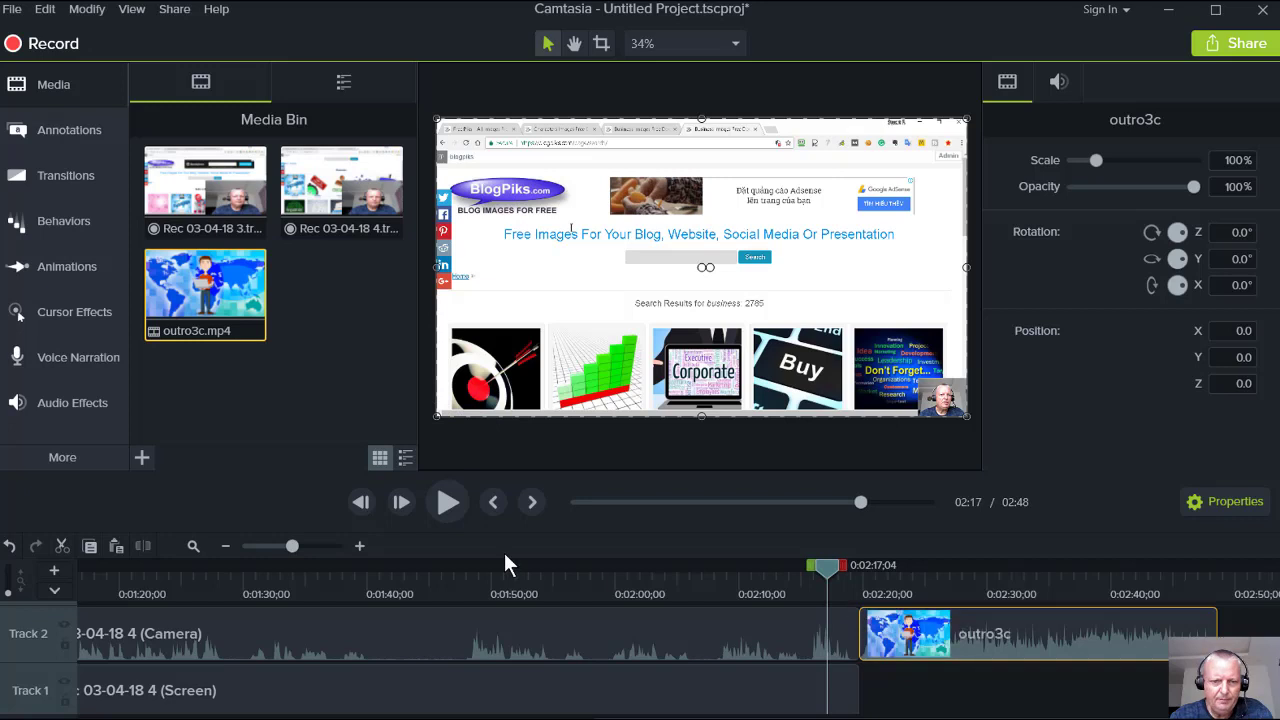
left_click(447, 505)
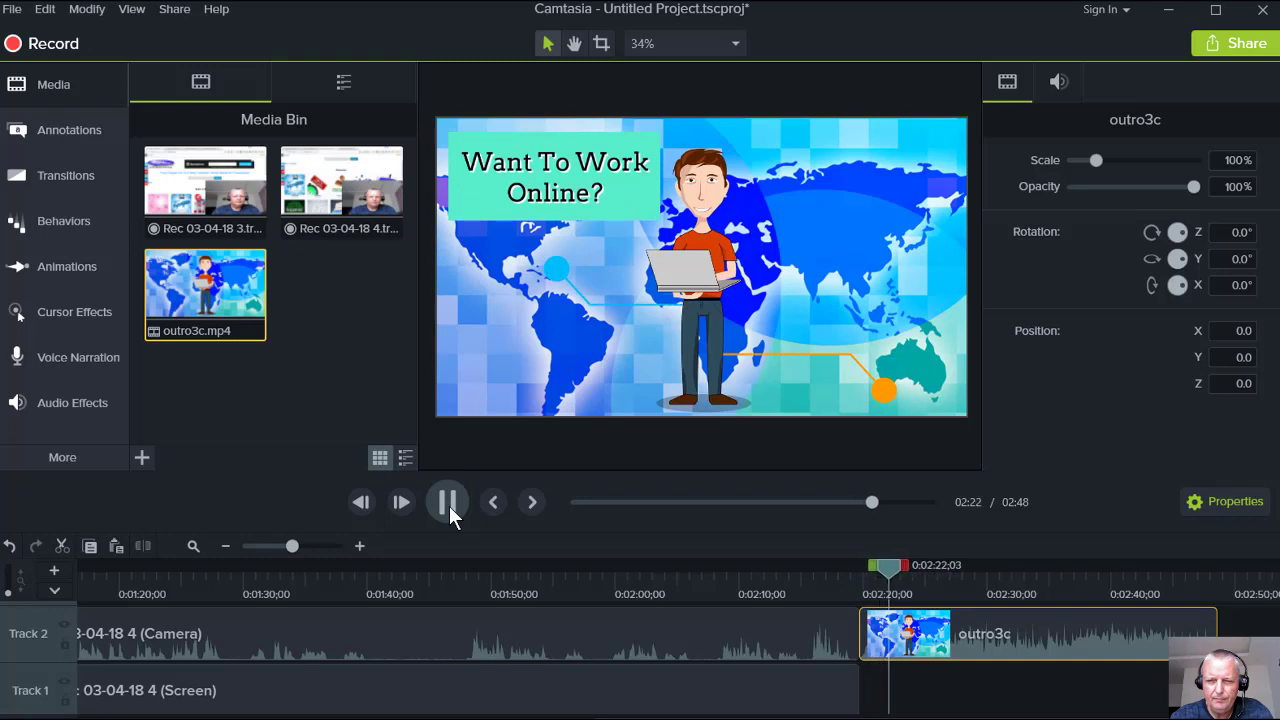
left_click(449, 506)
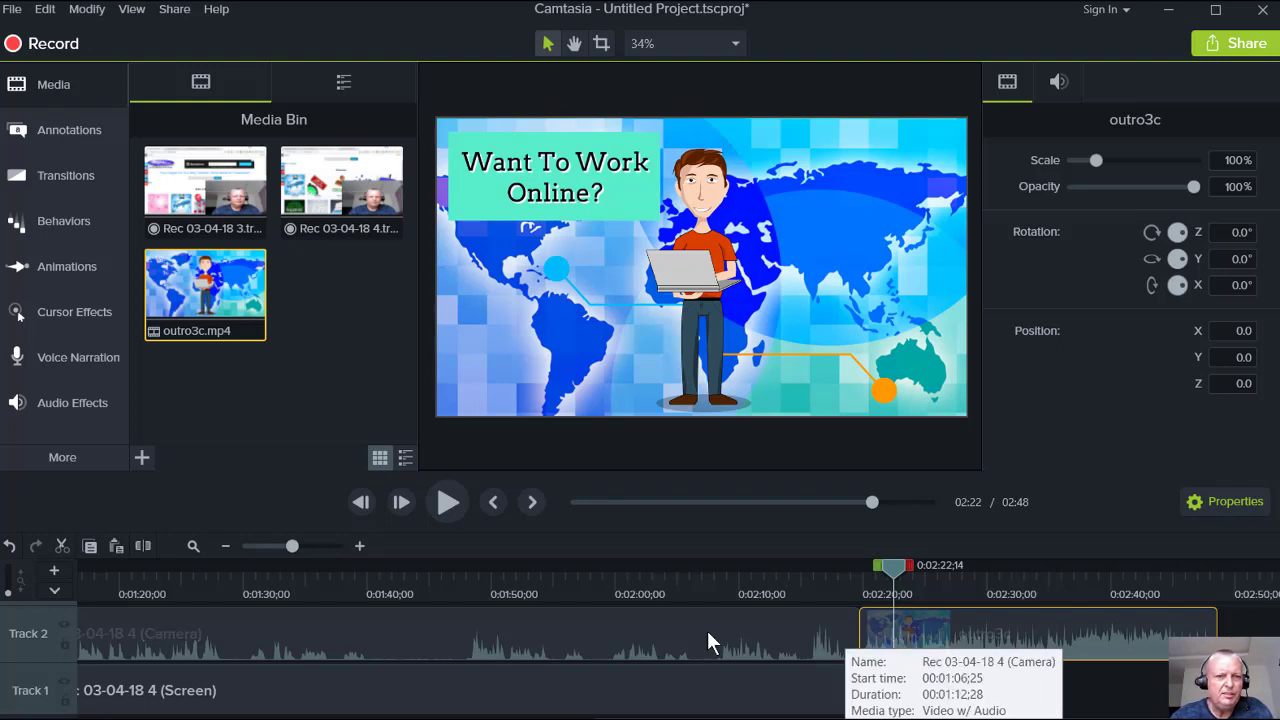
left_click(12, 9)
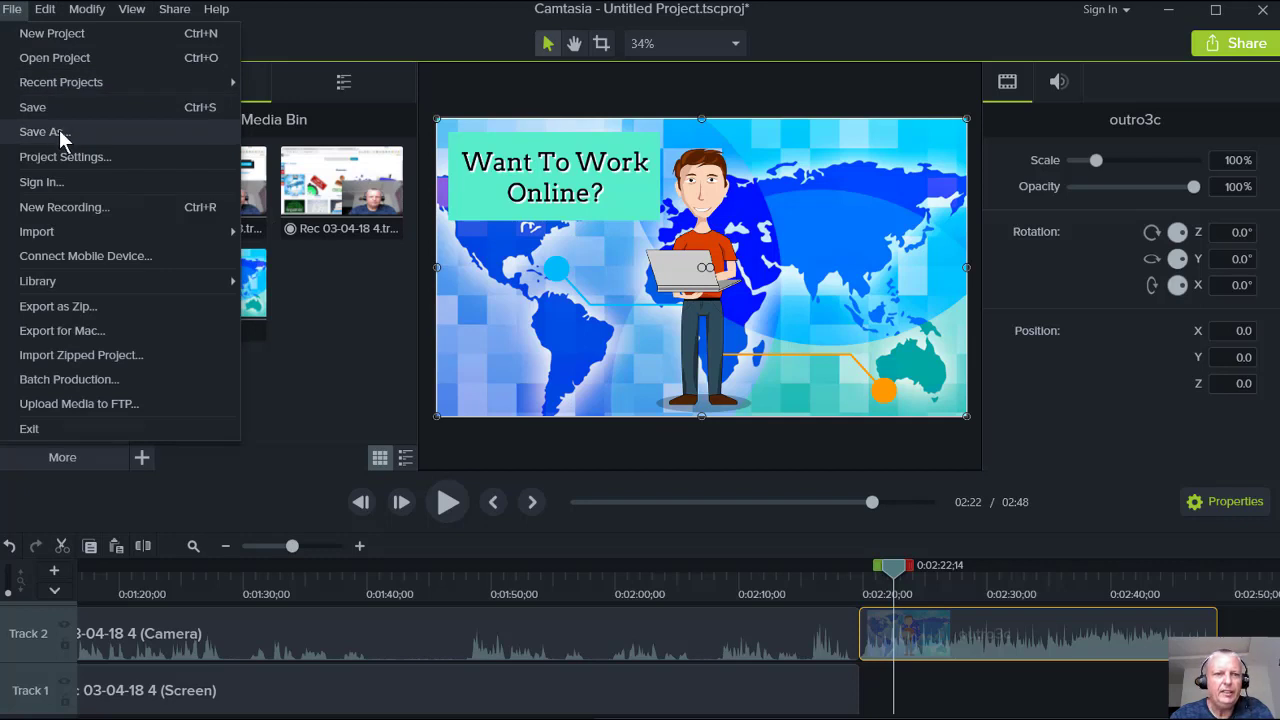
left_click(313, 358)
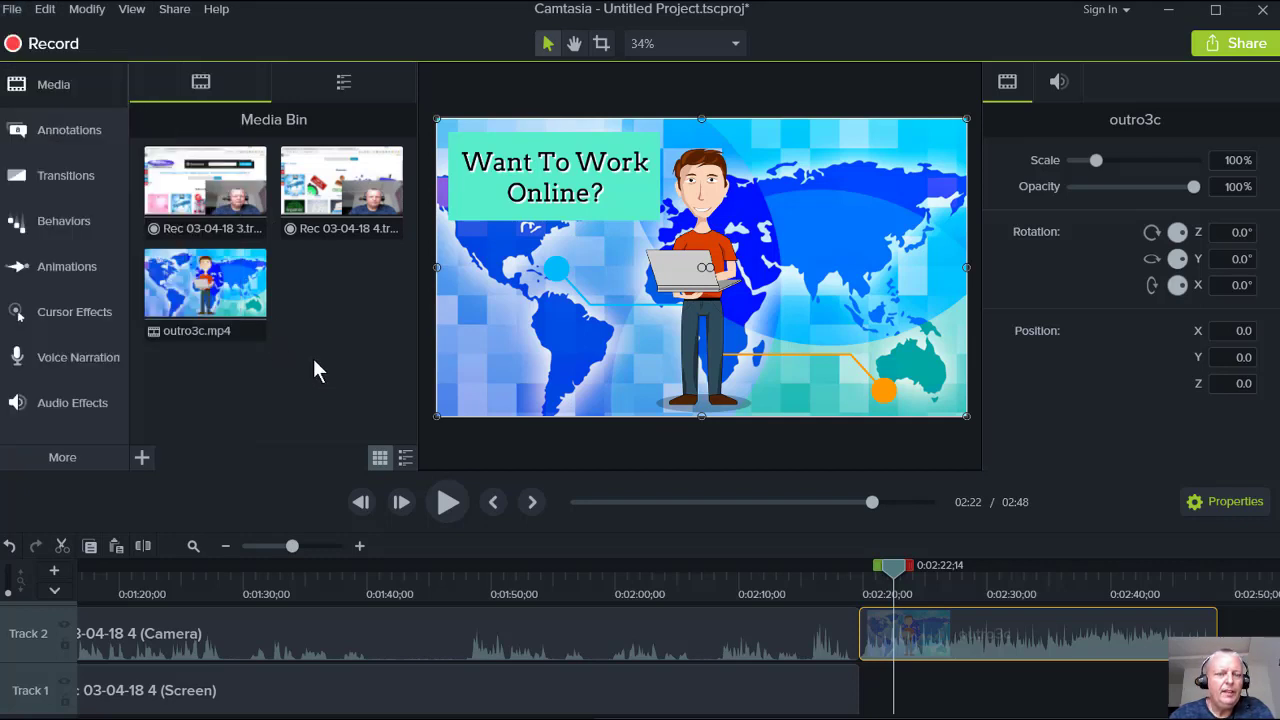
Set up a local-file export with the MP4 only (up to 720p) preset and check the destination folder for the produced video.
left_click(175, 10)
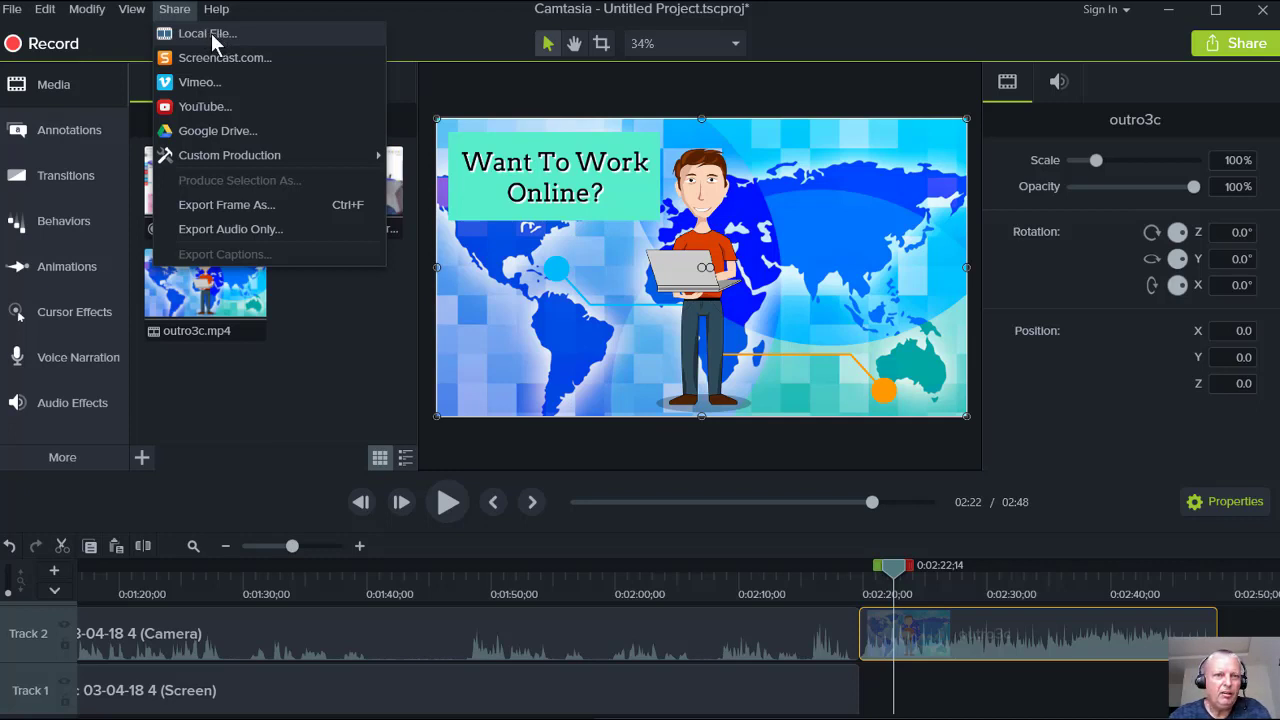
left_click(211, 33)
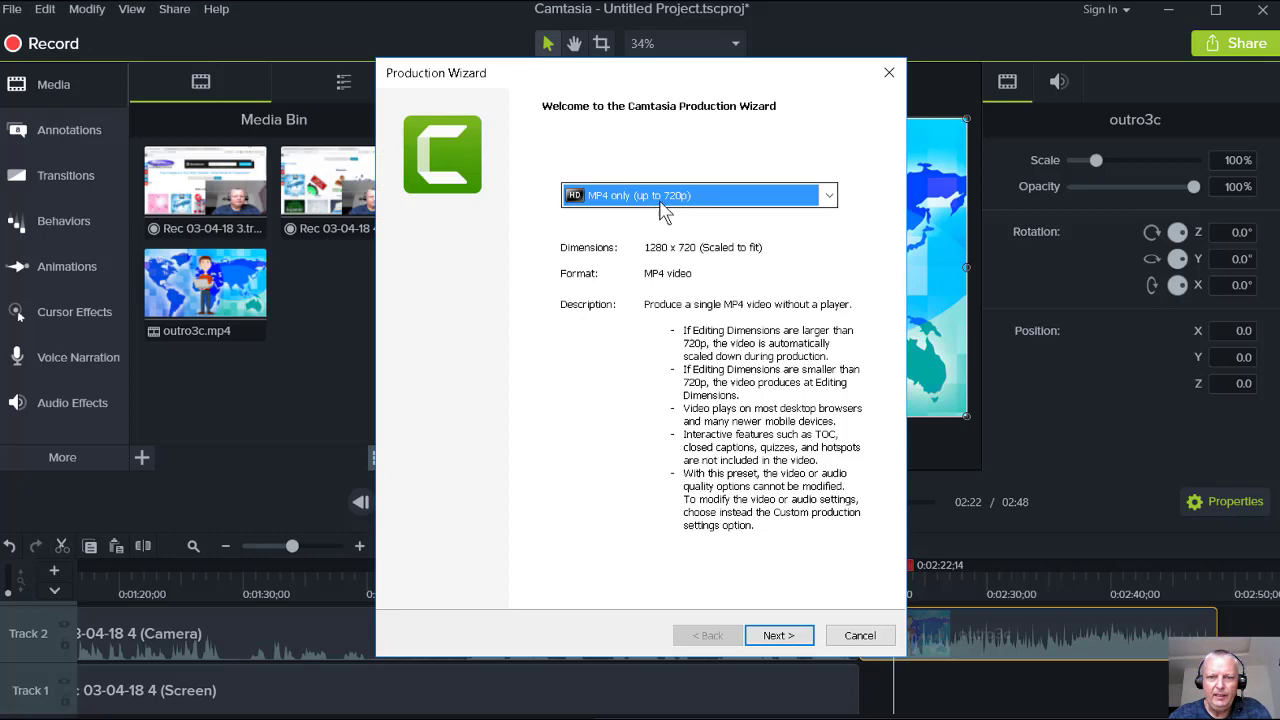
left_click(662, 197)
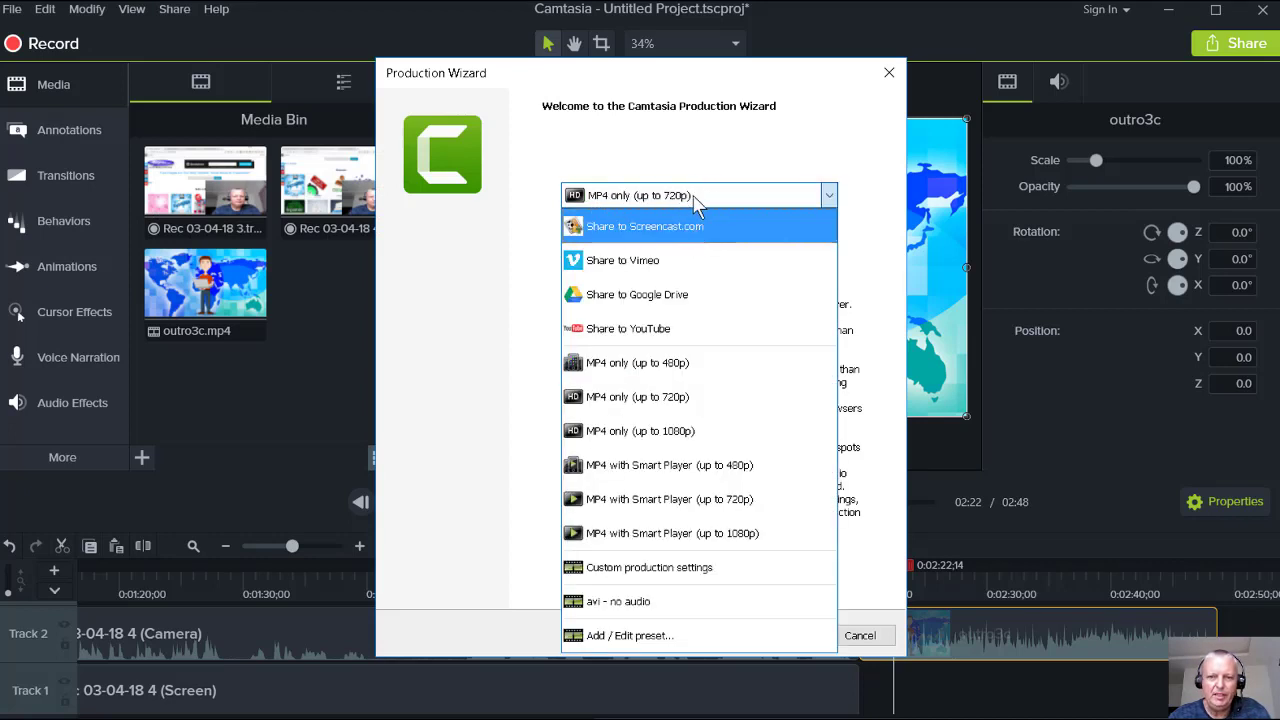
left_click(699, 405)
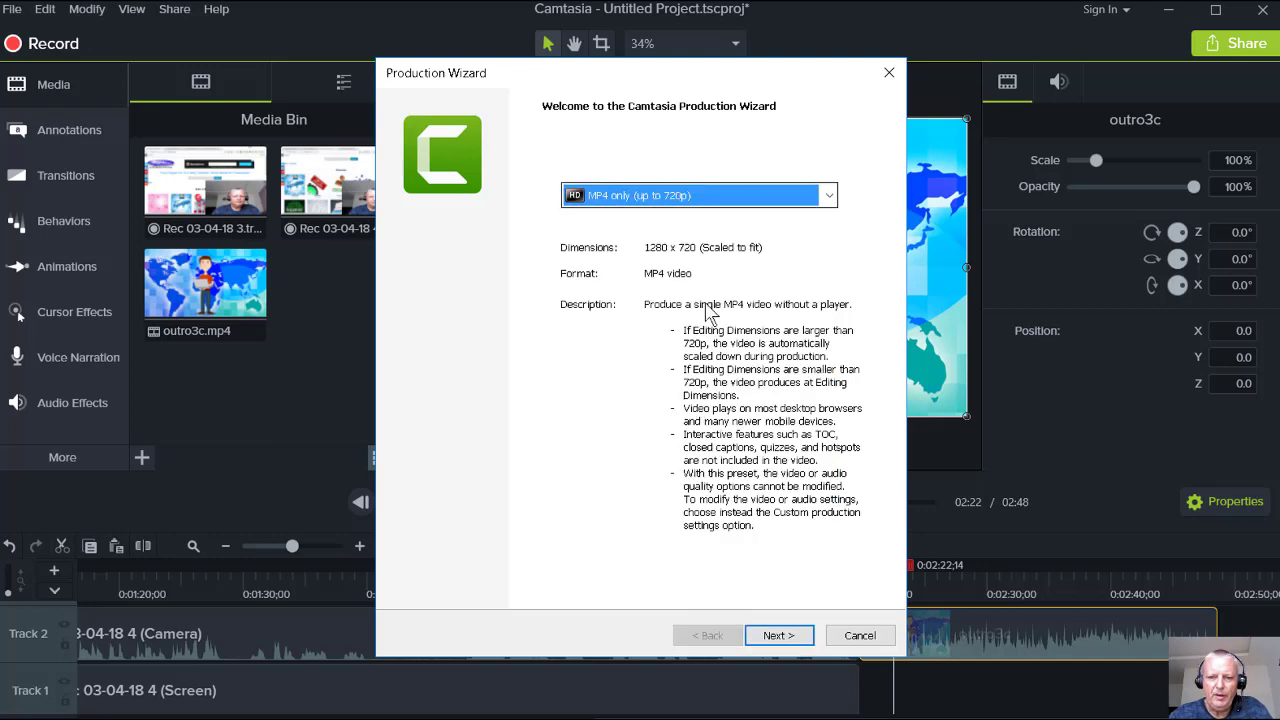
left_click(778, 636)
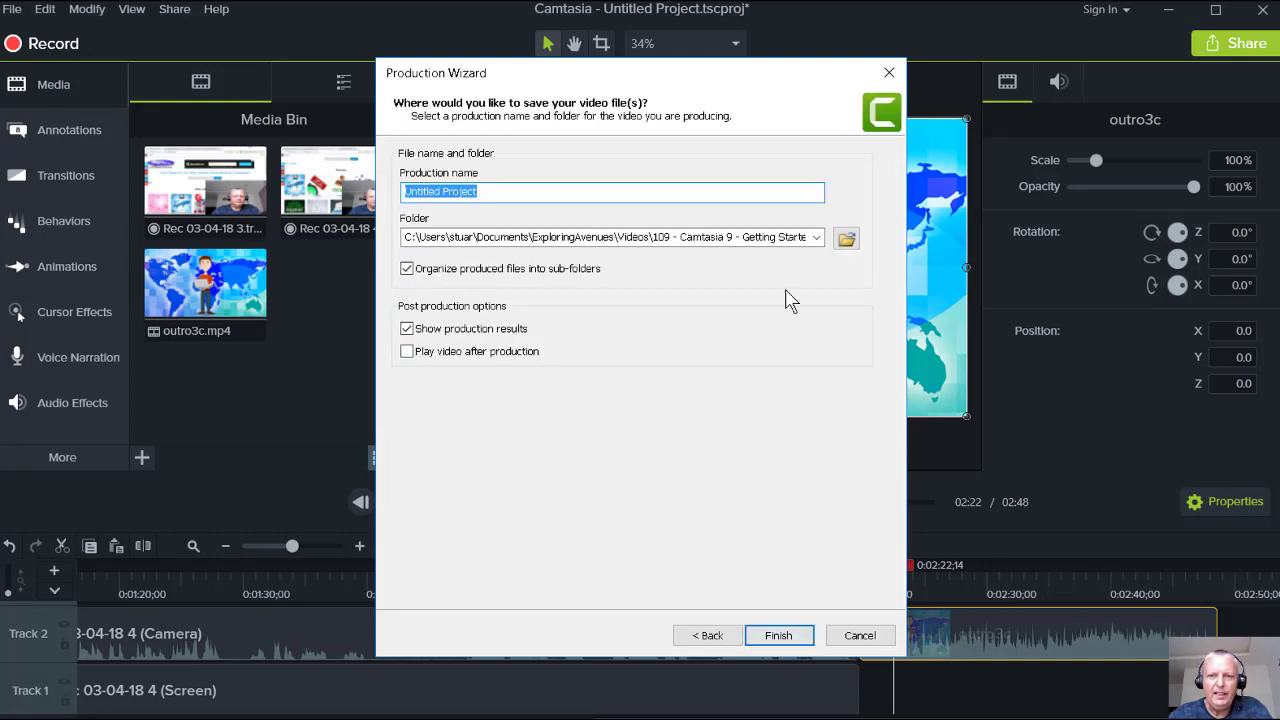
left_click(845, 241)
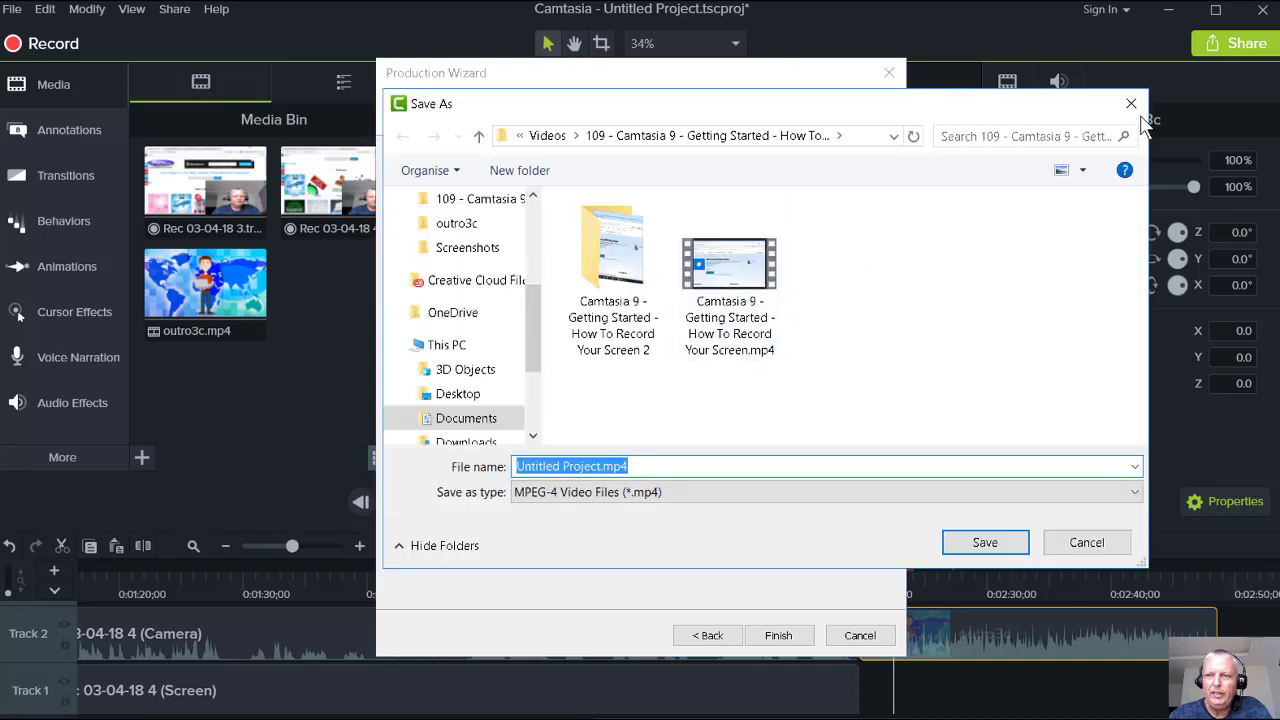
left_click(1136, 101)
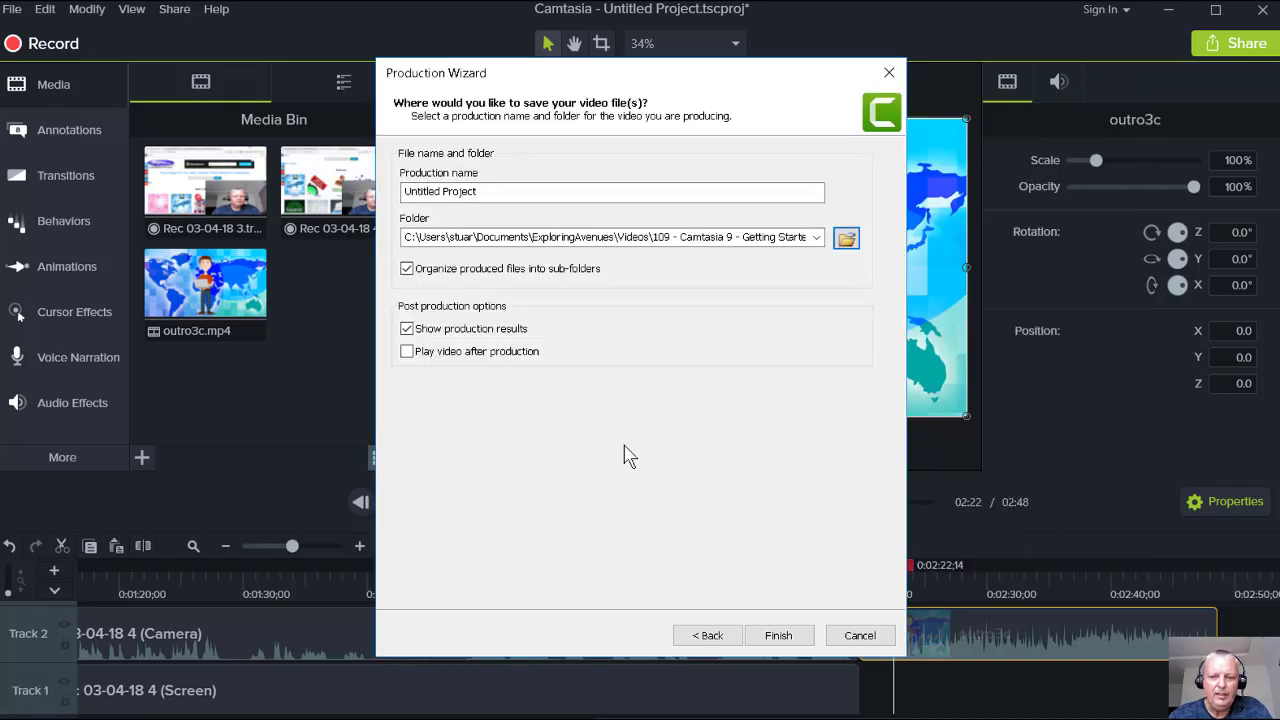